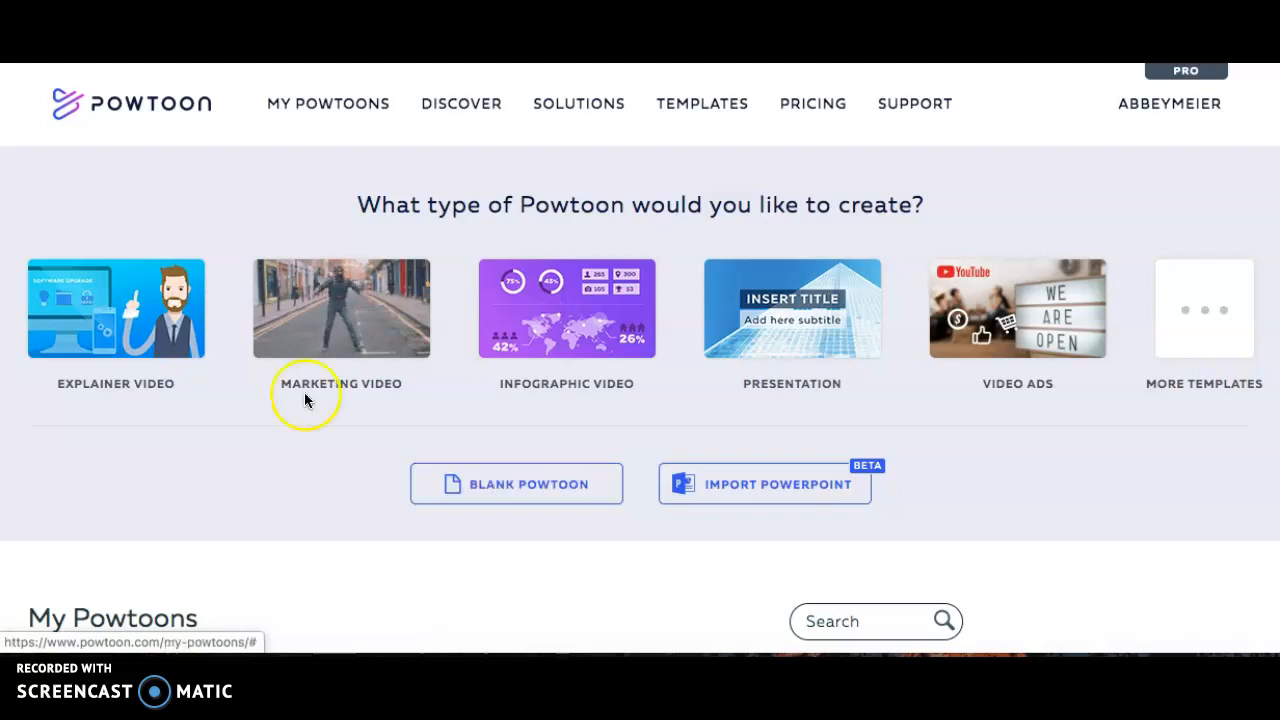
Step: Open the template gallery and filter it to the Student templates under the Education category
{"action": "mouse_move", "coordinate": [594, 124]}
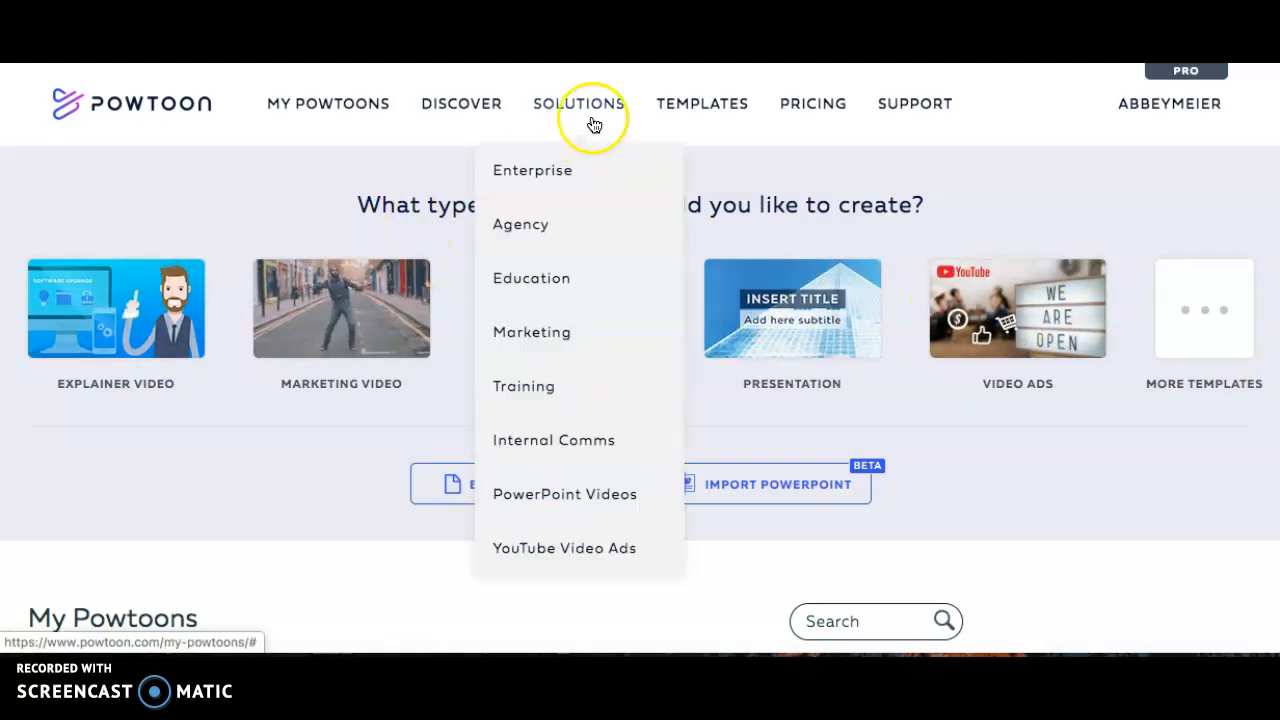
{"action": "left_click", "coordinate": [701, 112]}
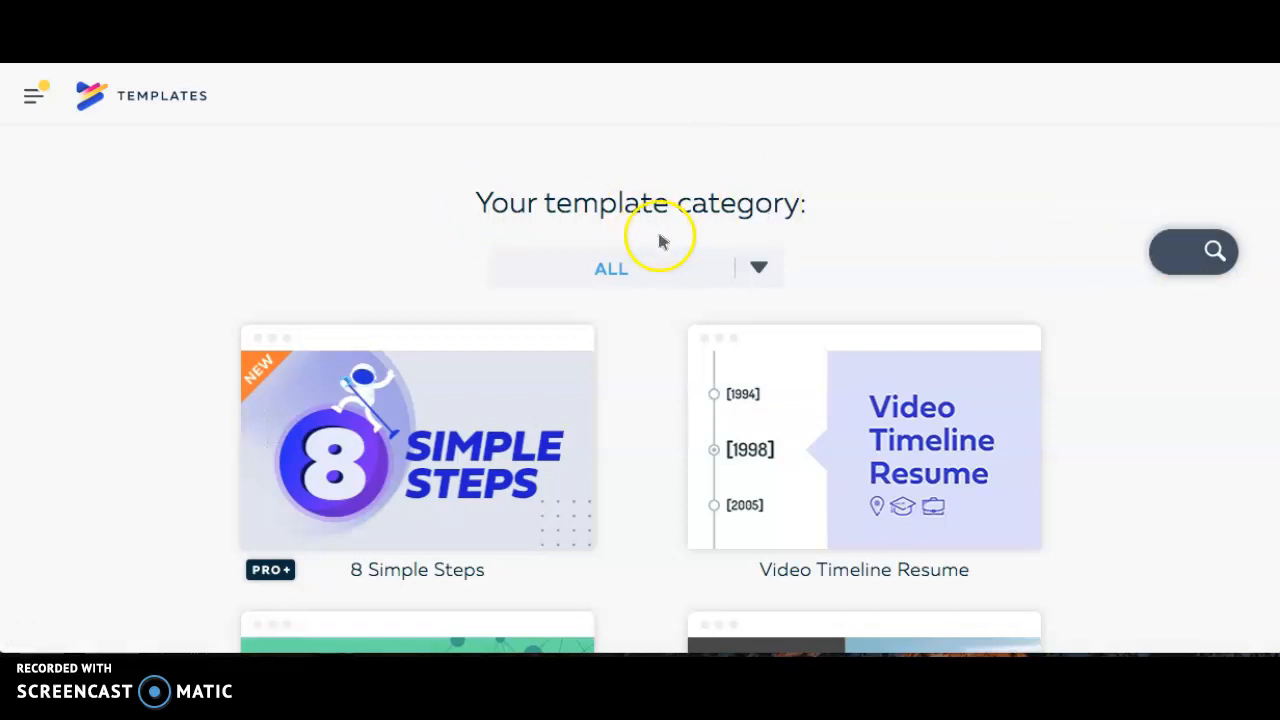
{"action": "left_click", "coordinate": [606, 271]}
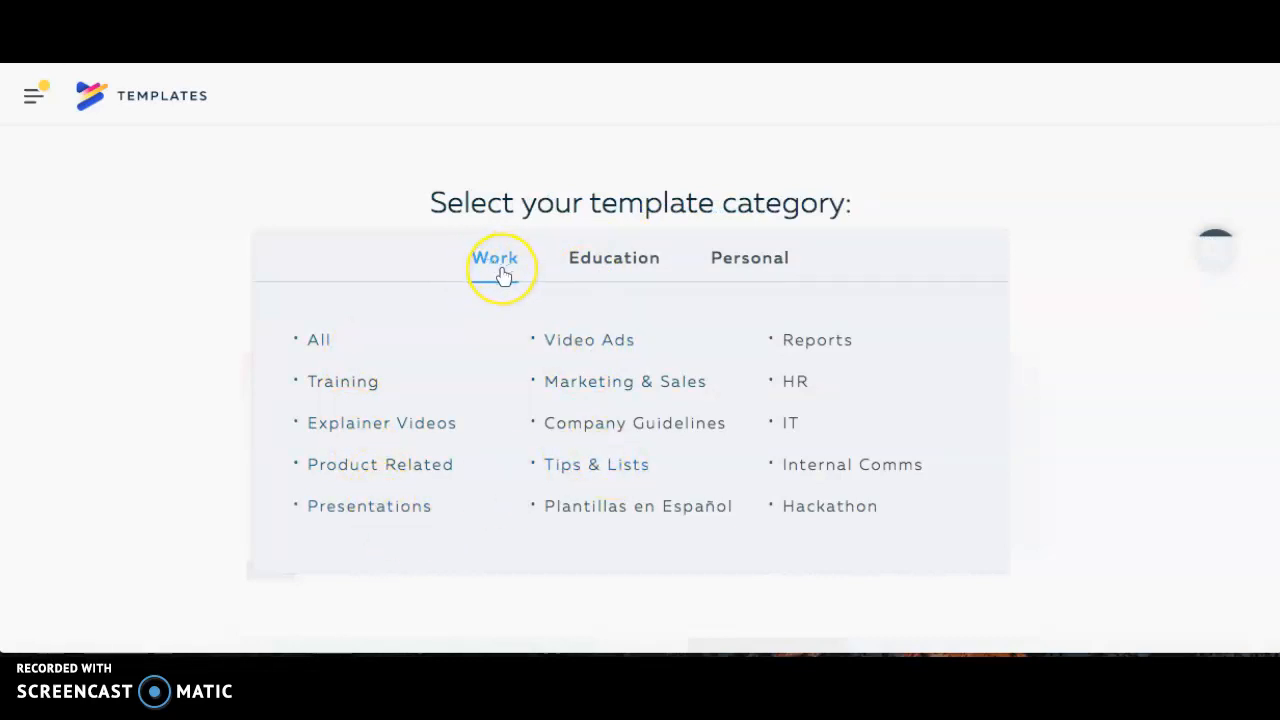
{"action": "left_click", "coordinate": [603, 268]}
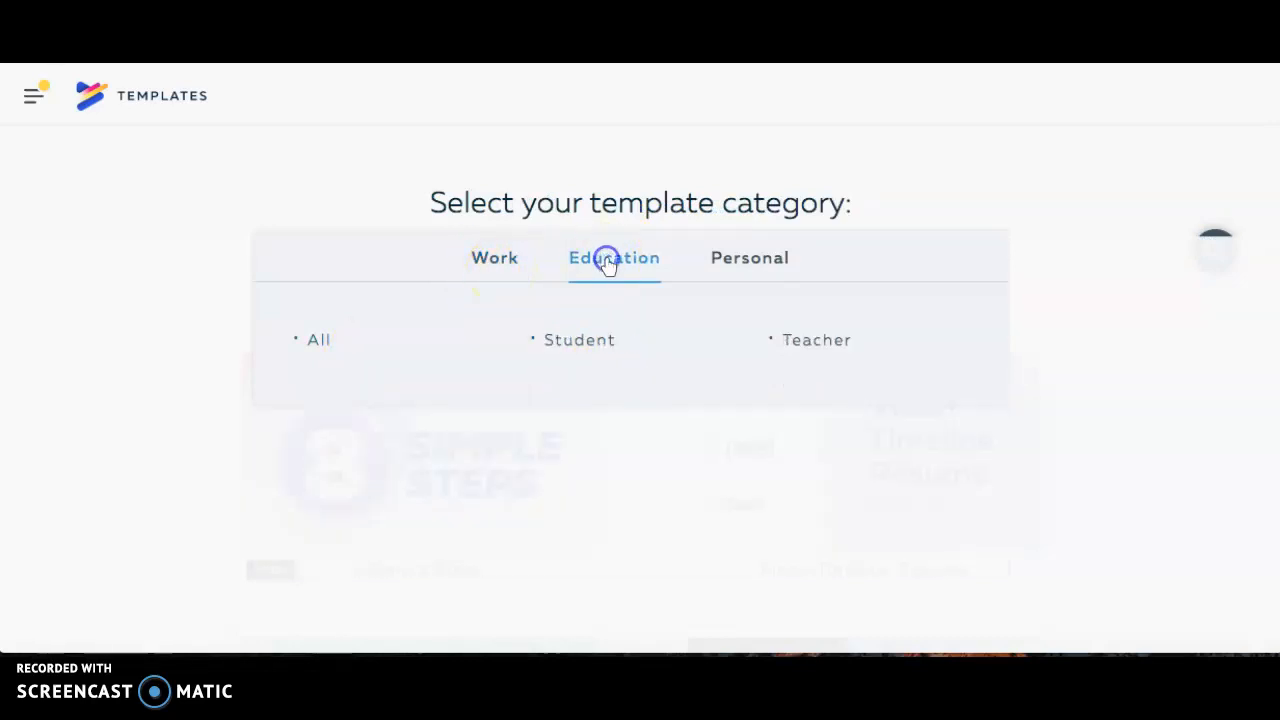
{"action": "left_click", "coordinate": [766, 261]}
{"action": "left_click", "coordinate": [602, 254]}
{"action": "left_click", "coordinate": [570, 340]}
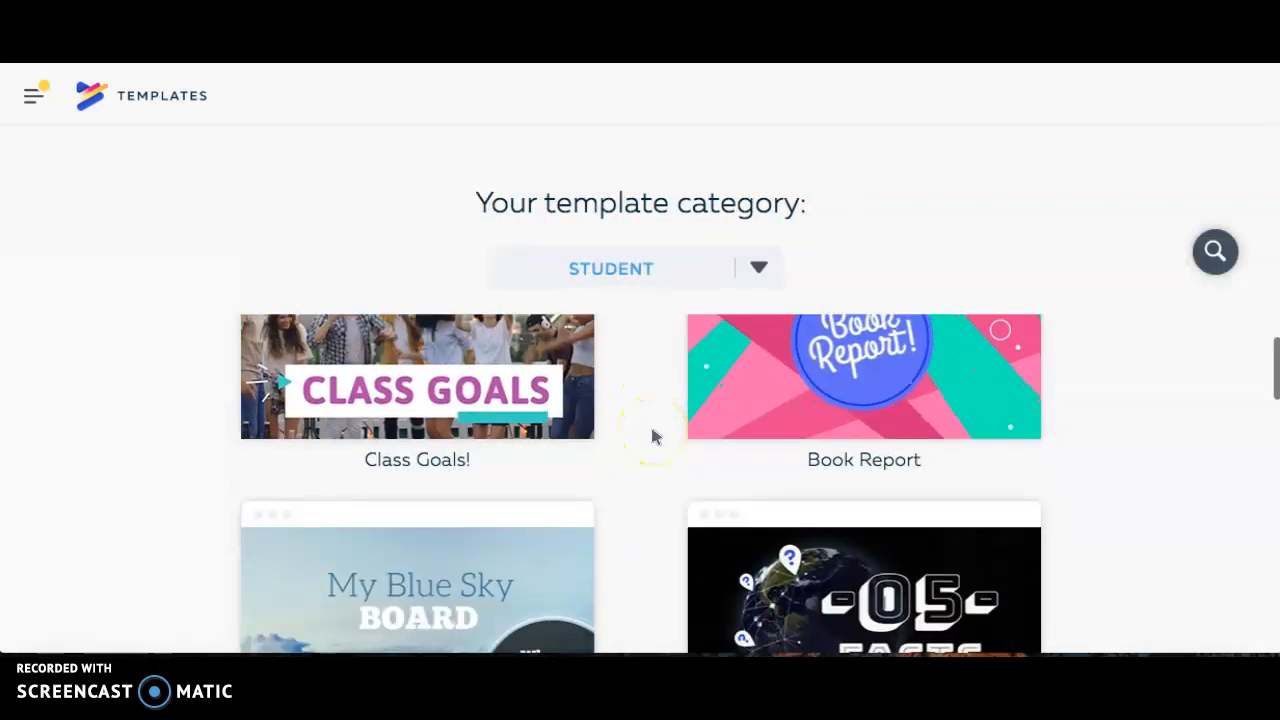
Step: Look through the Student templates to see which video designs are offered, and return to the start of the list
{"action": "mouse_move", "coordinate": [418, 495]}
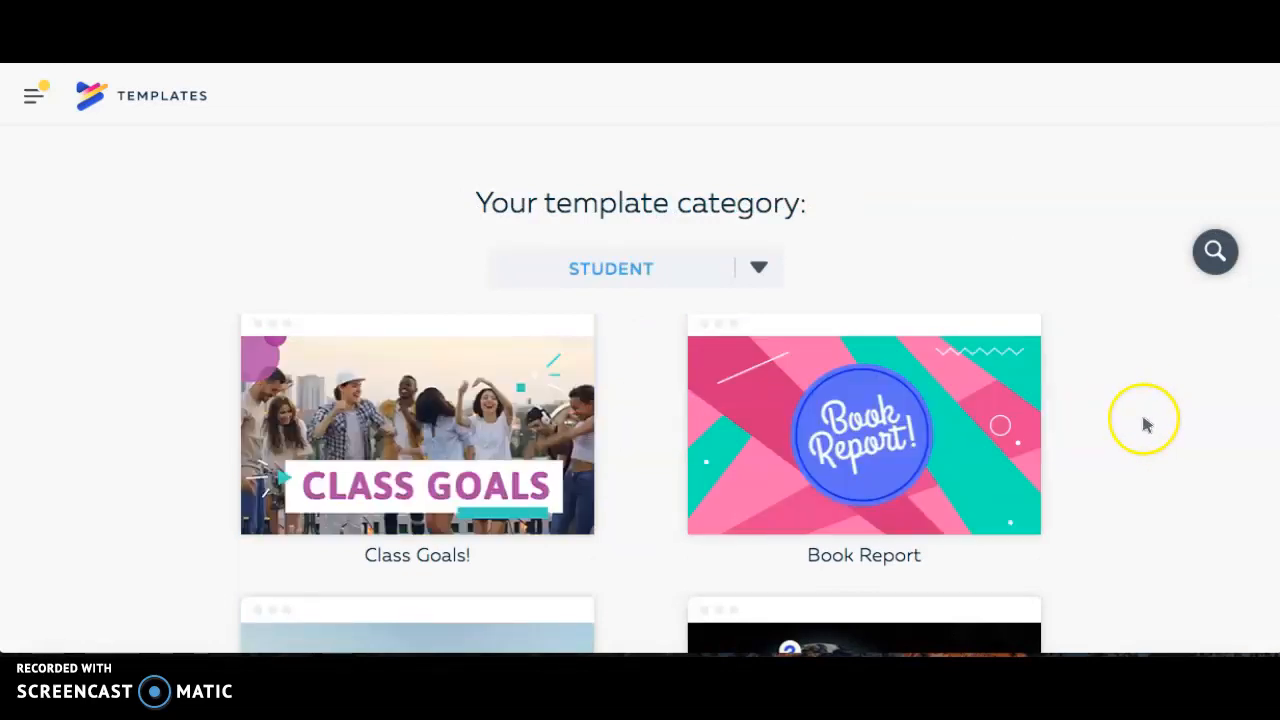
{"action": "scroll", "coordinate": [1145, 424], "scroll_direction": "down", "scroll_amount": 3}
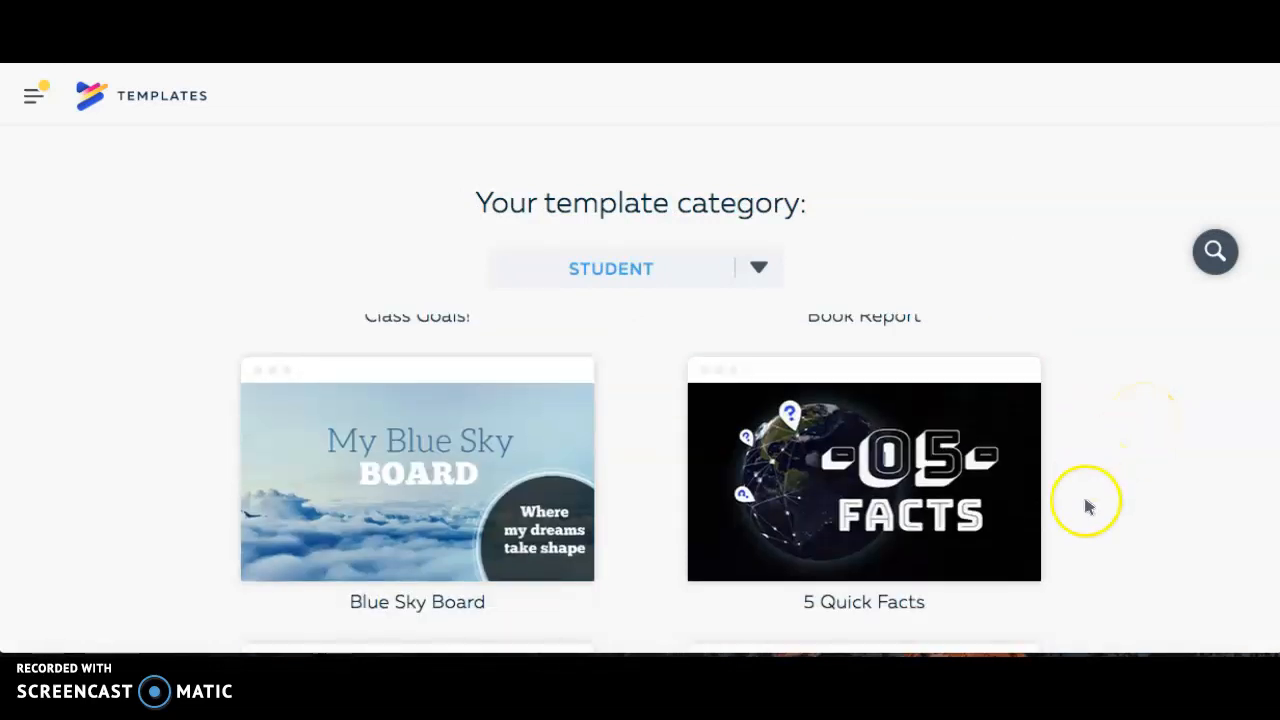
{"action": "scroll", "coordinate": [648, 585], "scroll_direction": "down", "scroll_amount": 3}
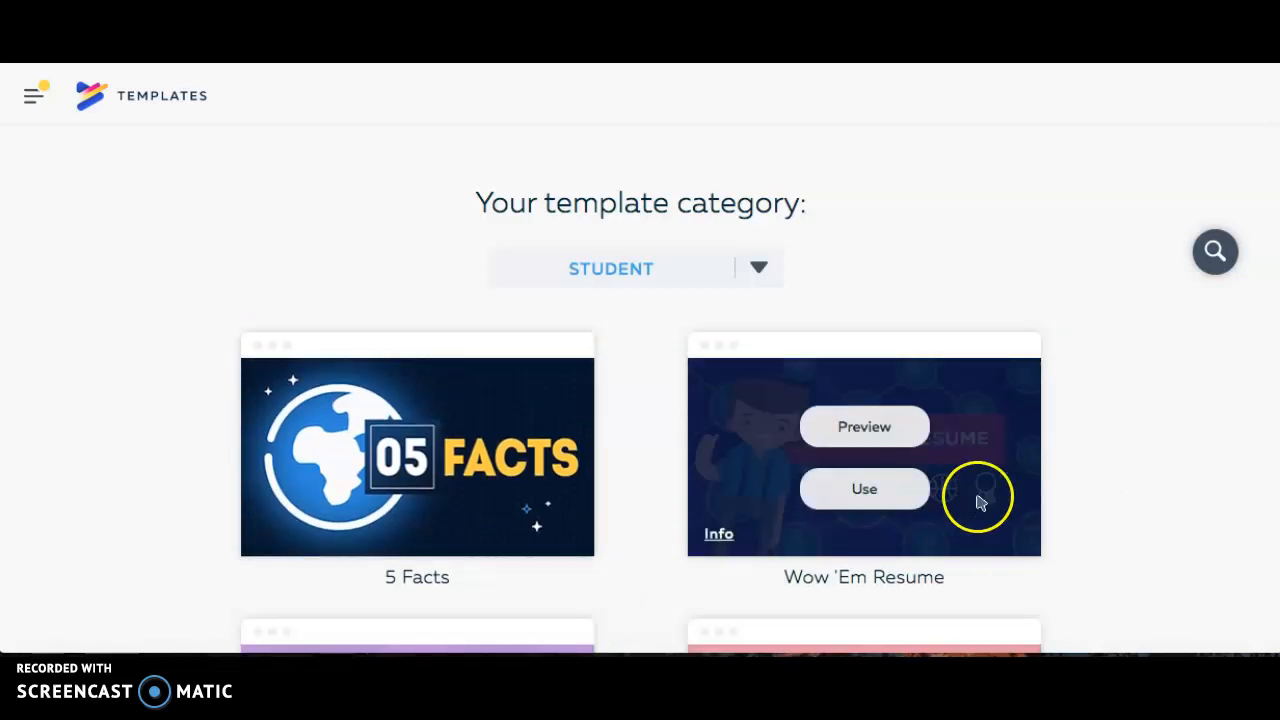
{"action": "scroll", "coordinate": [1137, 474], "scroll_direction": "down", "scroll_amount": 3}
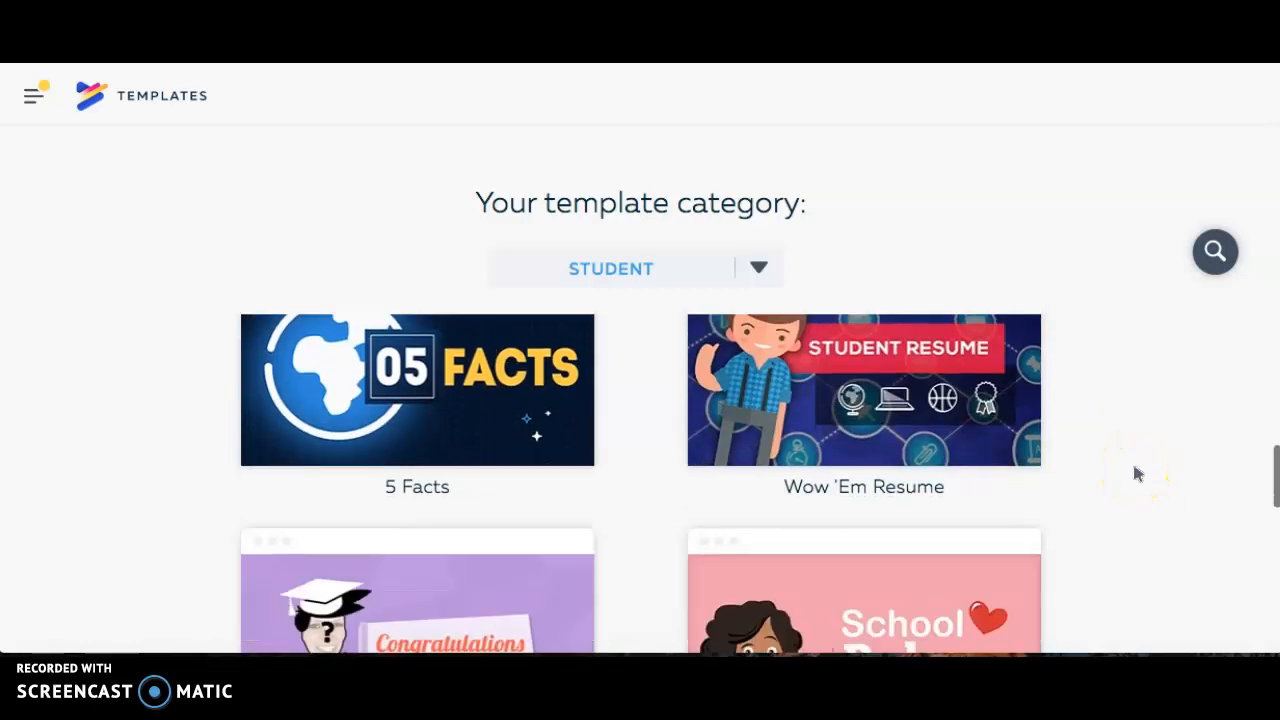
{"action": "scroll", "coordinate": [1094, 475], "scroll_direction": "down", "scroll_amount": 5}
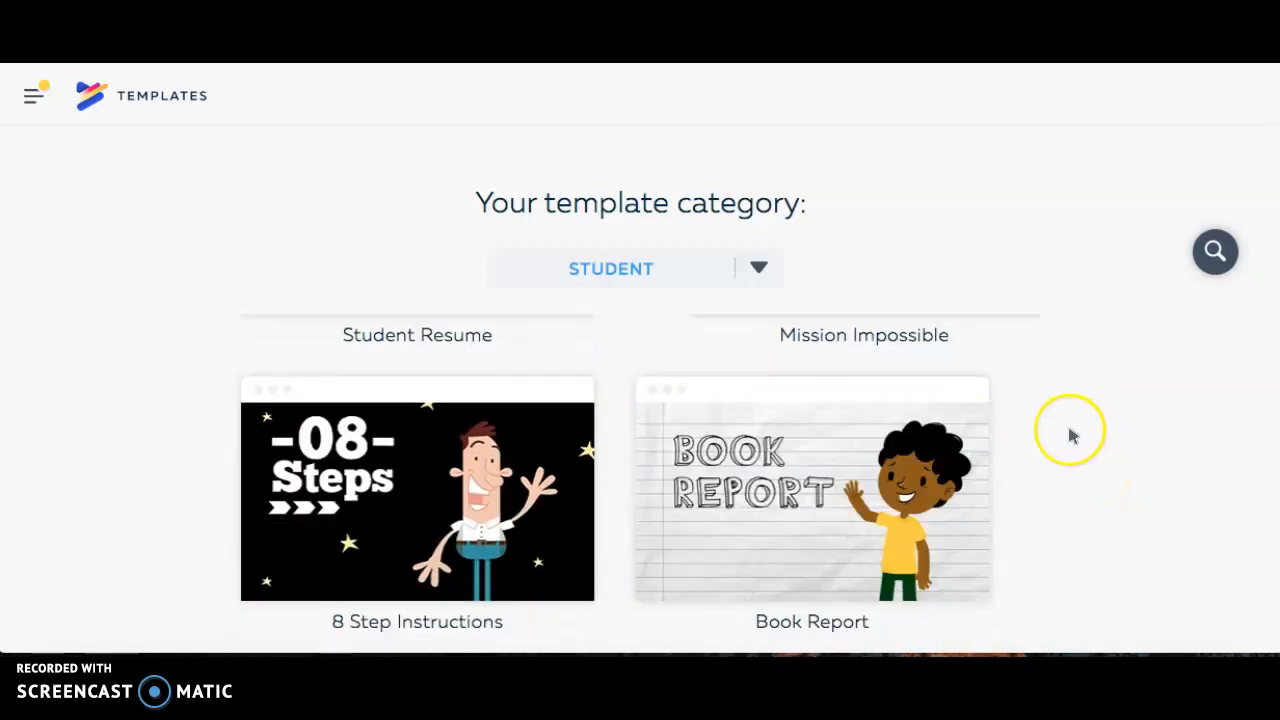
{"action": "scroll", "coordinate": [1069, 429], "scroll_direction": "up", "scroll_amount": 5}
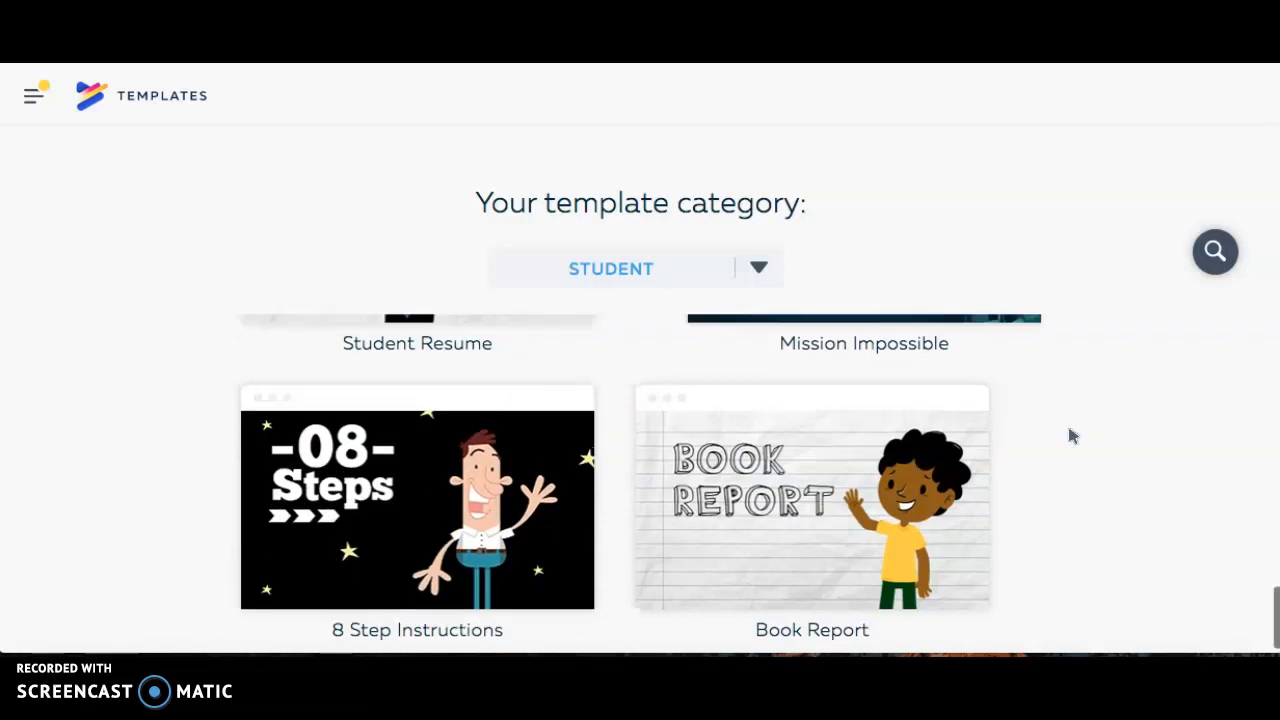
{"action": "scroll", "coordinate": [1072, 436], "scroll_direction": "up", "scroll_amount": 2}
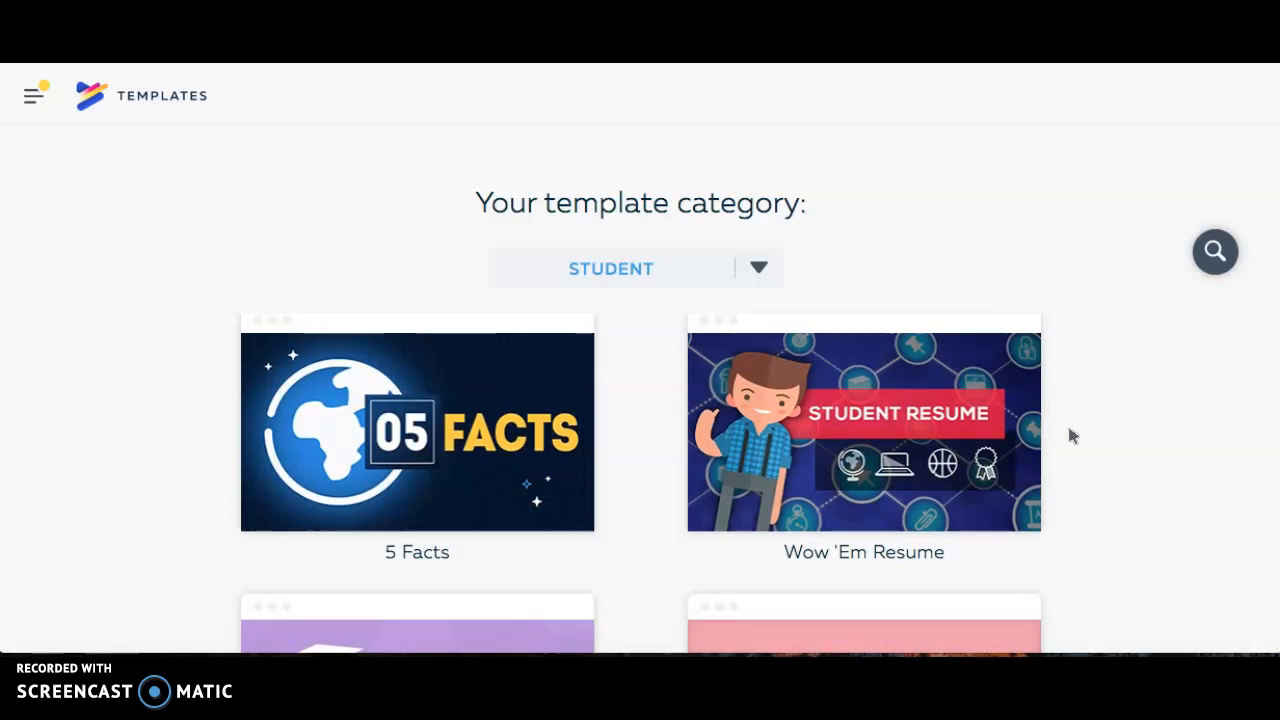
{"action": "scroll", "coordinate": [1071, 436], "scroll_direction": "up", "scroll_amount": 3}
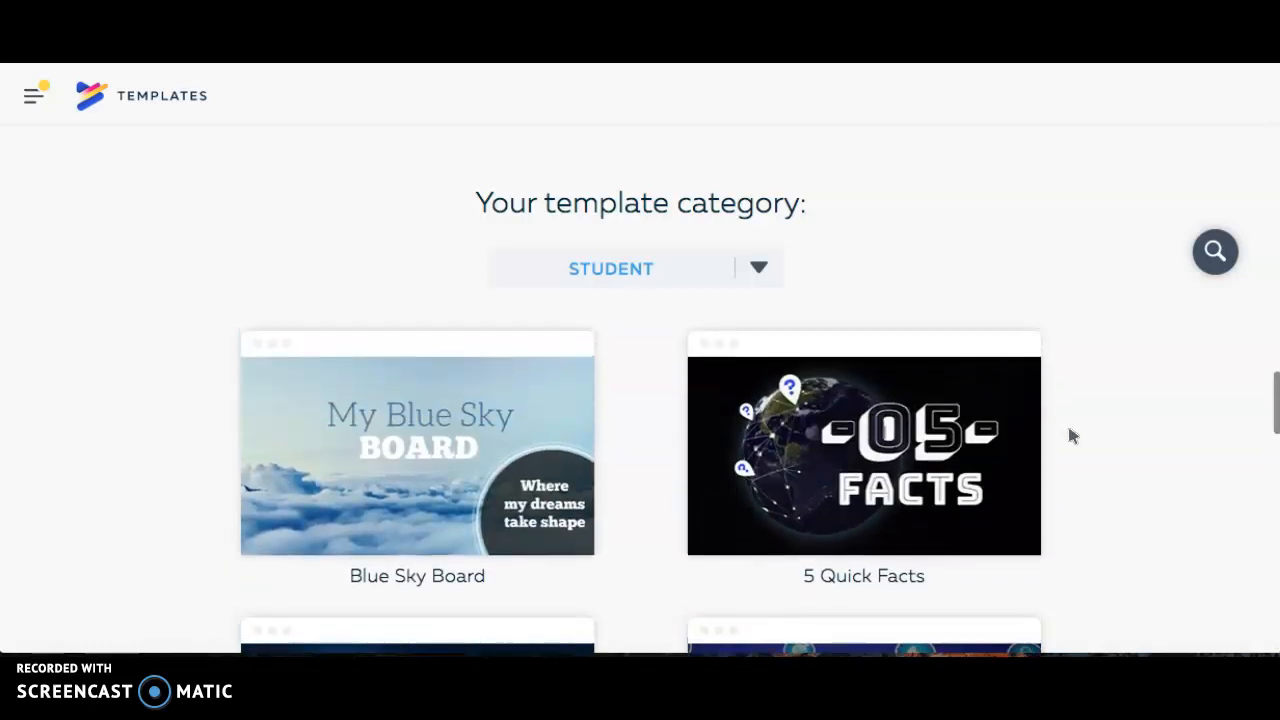
{"action": "scroll", "coordinate": [1071, 436], "scroll_direction": "up", "scroll_amount": 3}
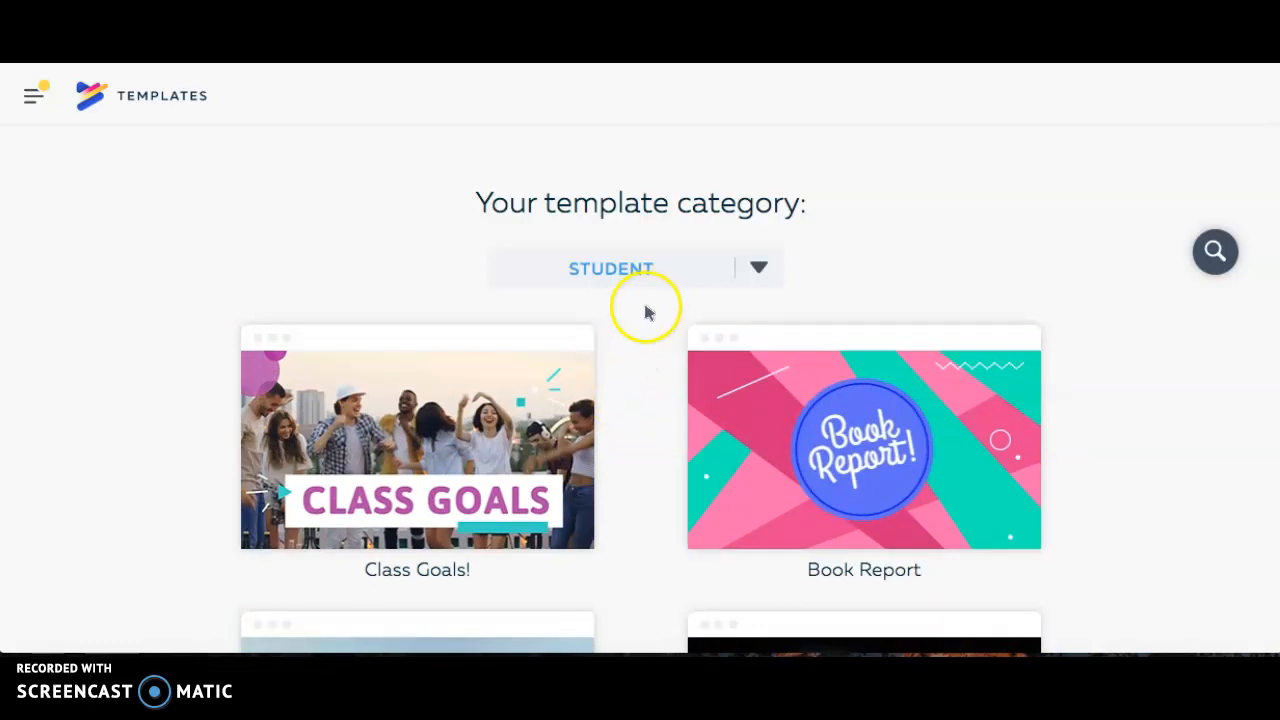
Step: Switch the template category to All under Work
{"action": "left_click", "coordinate": [752, 270]}
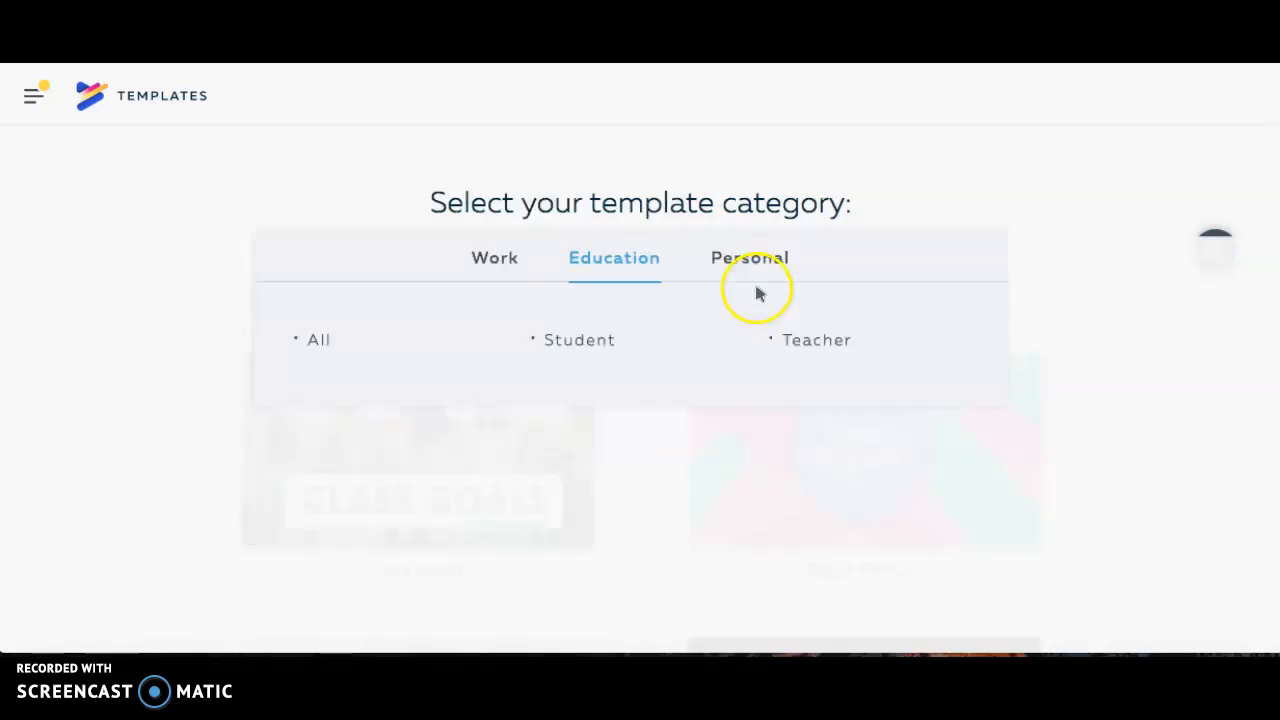
{"action": "left_click", "coordinate": [488, 260]}
{"action": "left_click", "coordinate": [312, 344]}
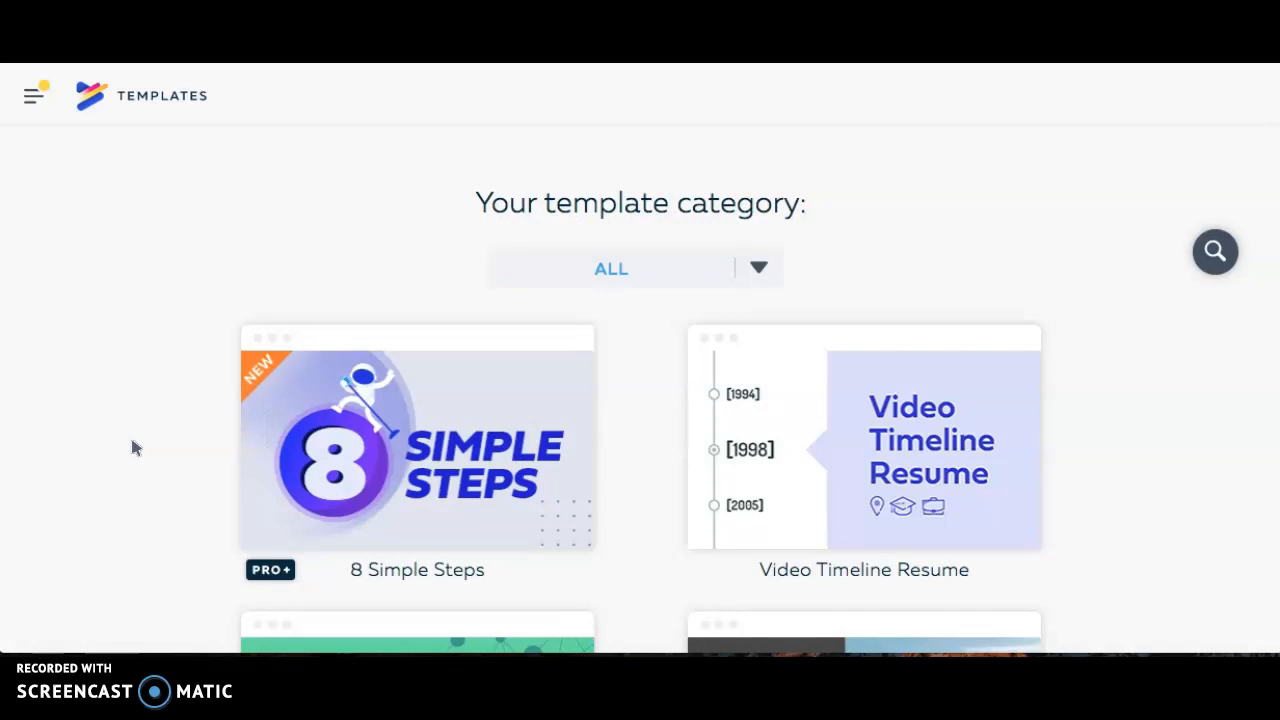
Step: Look through the Work templates to see which video designs are offered and which carry the PRO+ label
{"action": "scroll", "coordinate": [132, 442], "scroll_direction": "down", "scroll_amount": 1}
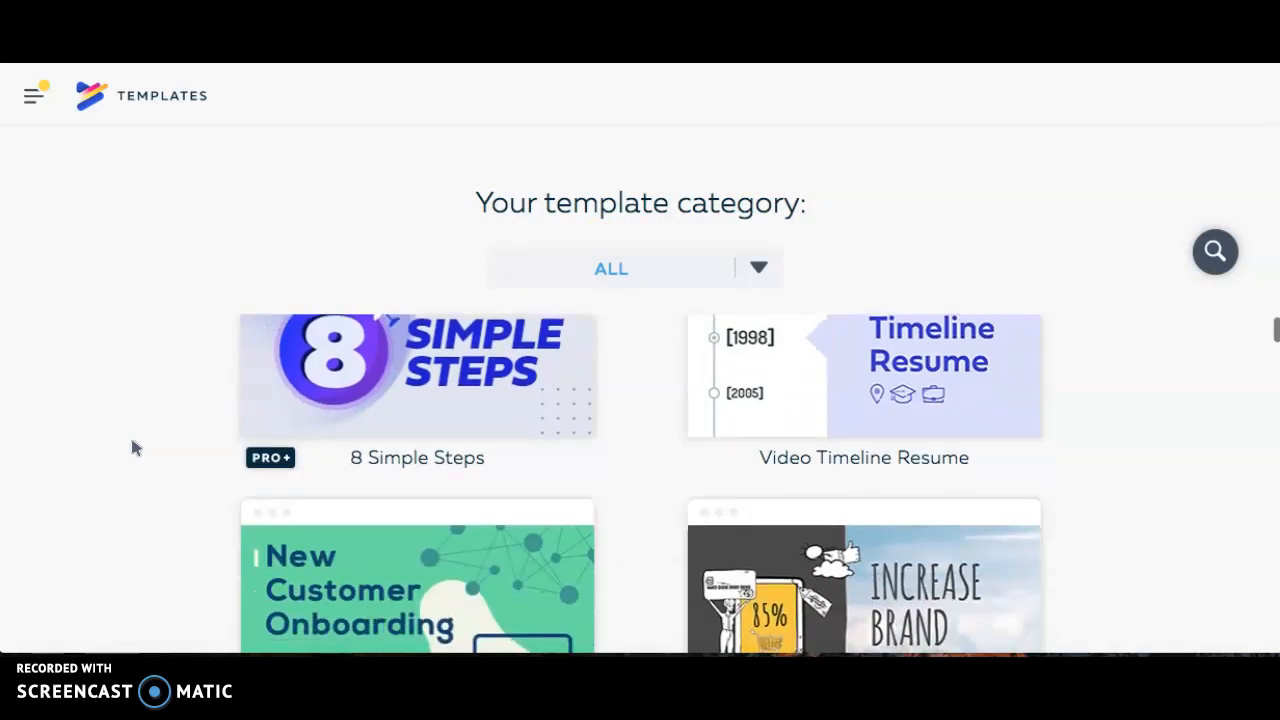
{"action": "scroll", "coordinate": [150, 437], "scroll_direction": "up", "scroll_amount": 1}
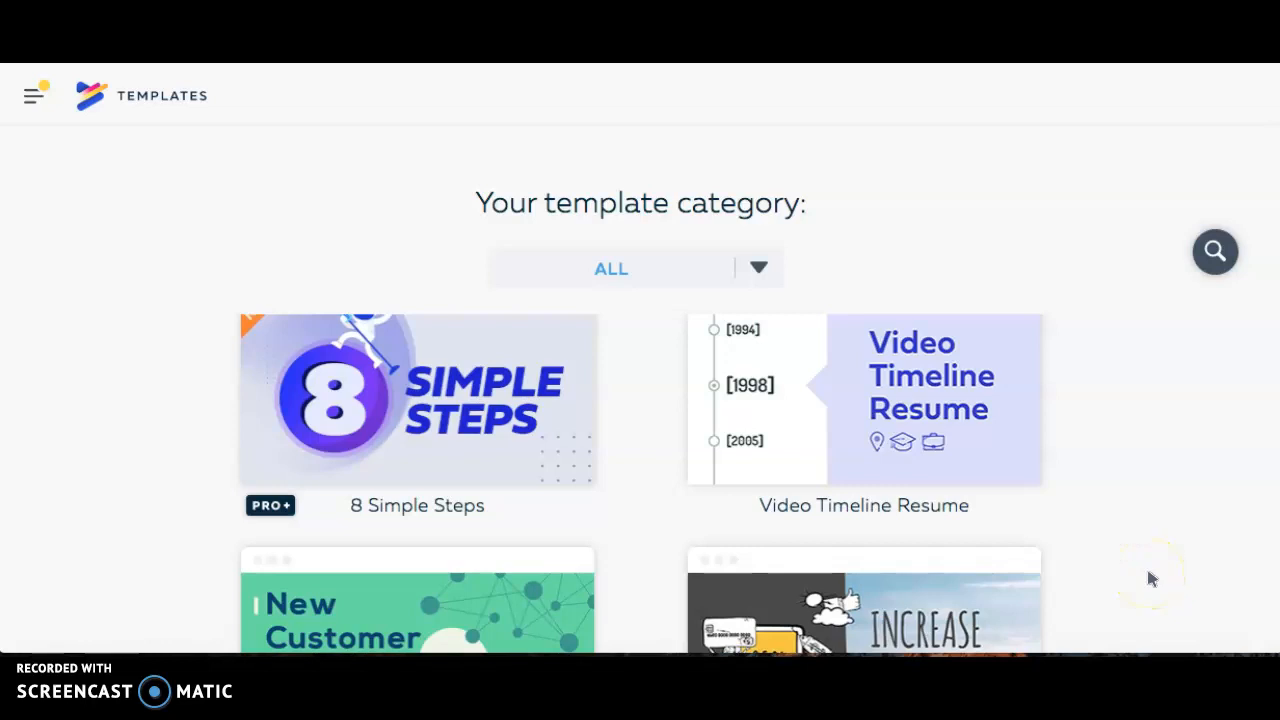
{"action": "scroll", "coordinate": [1150, 578], "scroll_direction": "down", "scroll_amount": 4}
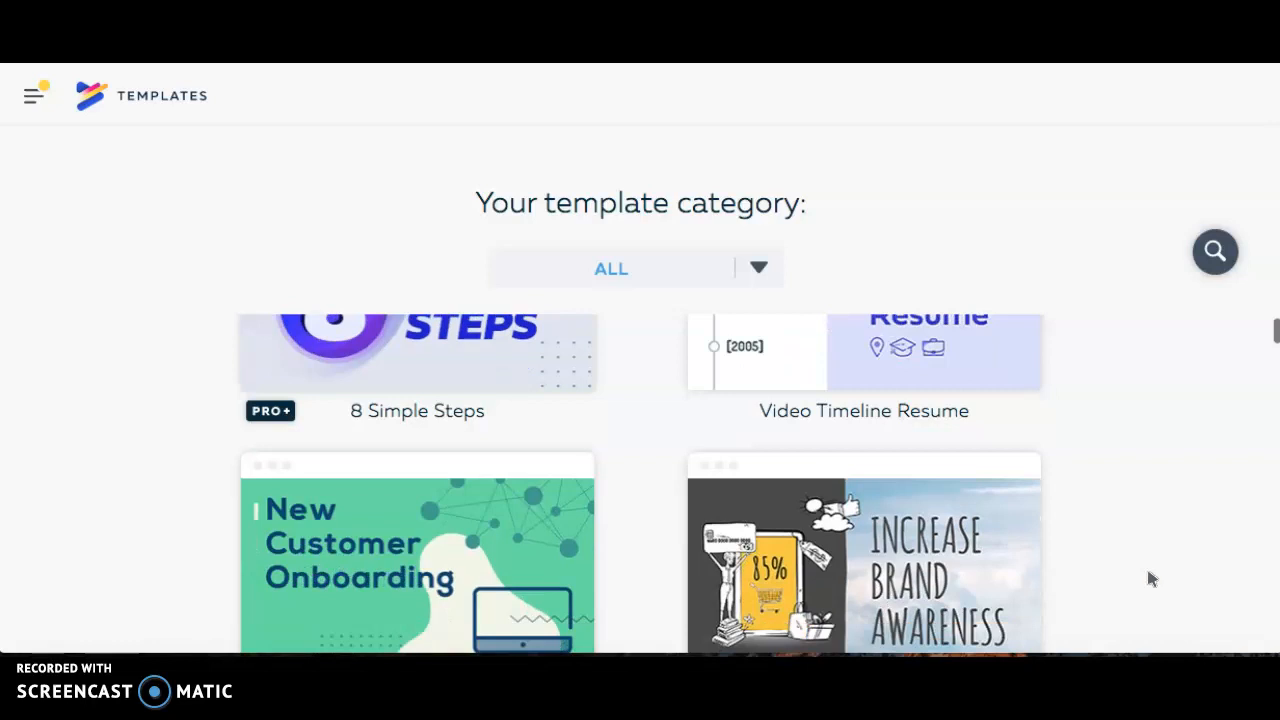
{"action": "scroll", "coordinate": [1150, 578], "scroll_direction": "down", "scroll_amount": 2}
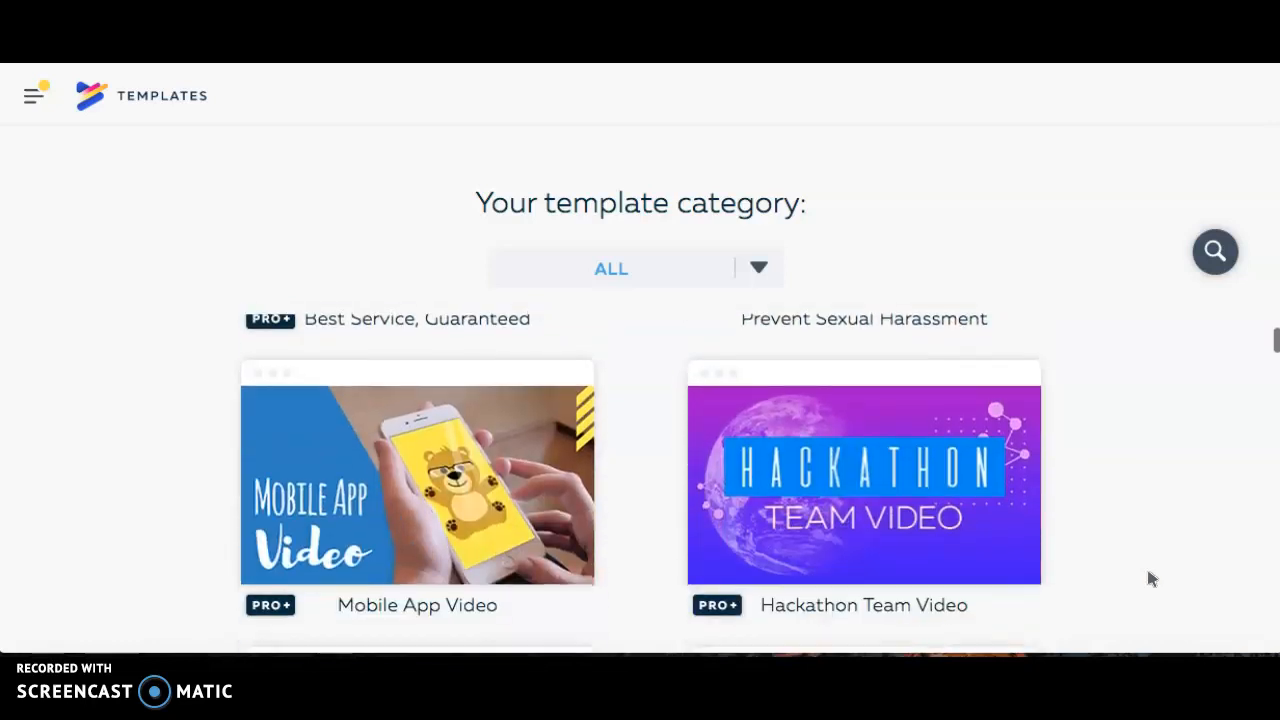
{"action": "scroll", "coordinate": [1187, 512], "scroll_direction": "down", "scroll_amount": 5}
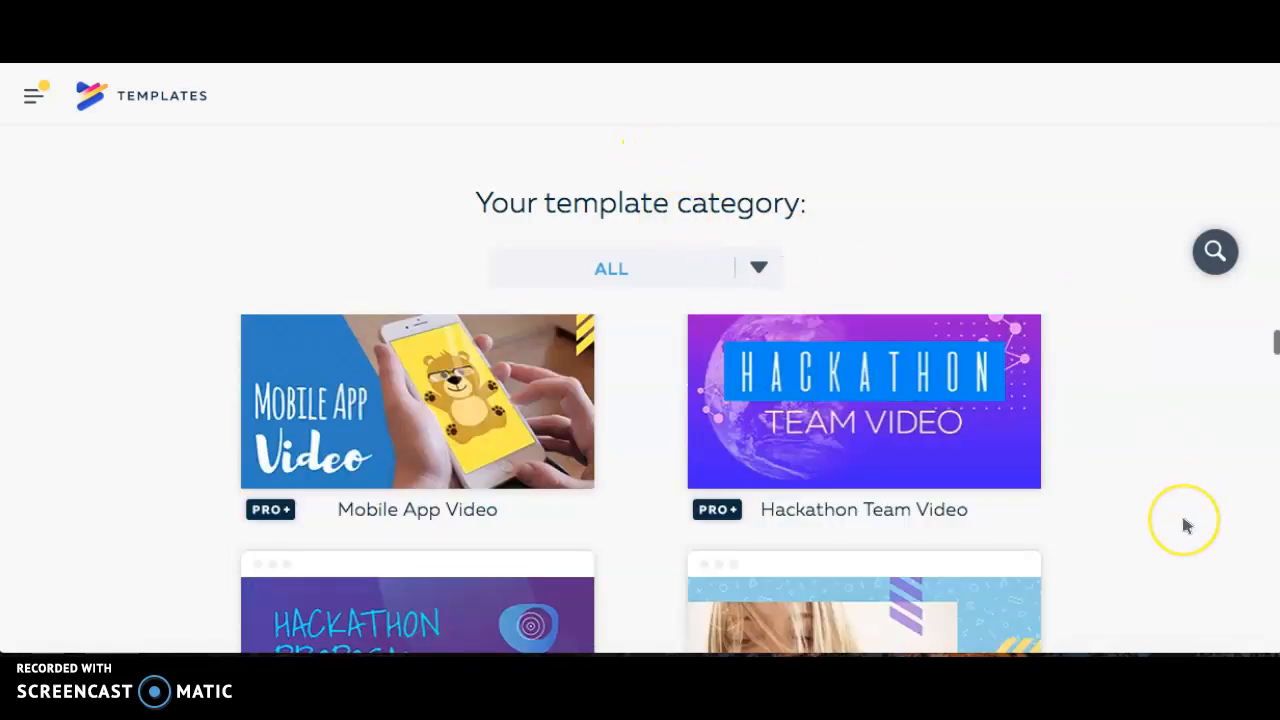
{"action": "scroll", "coordinate": [1184, 522], "scroll_direction": "down", "scroll_amount": 5}
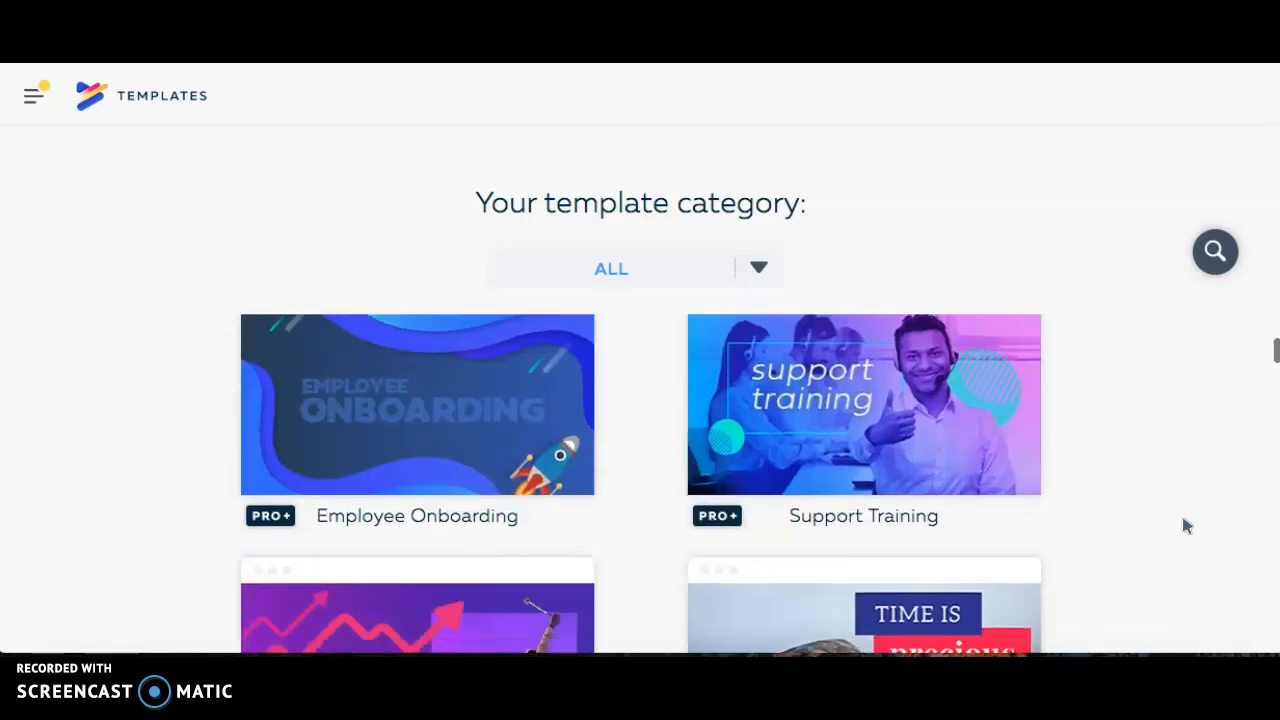
{"action": "scroll", "coordinate": [1187, 526], "scroll_direction": "down", "scroll_amount": 5}
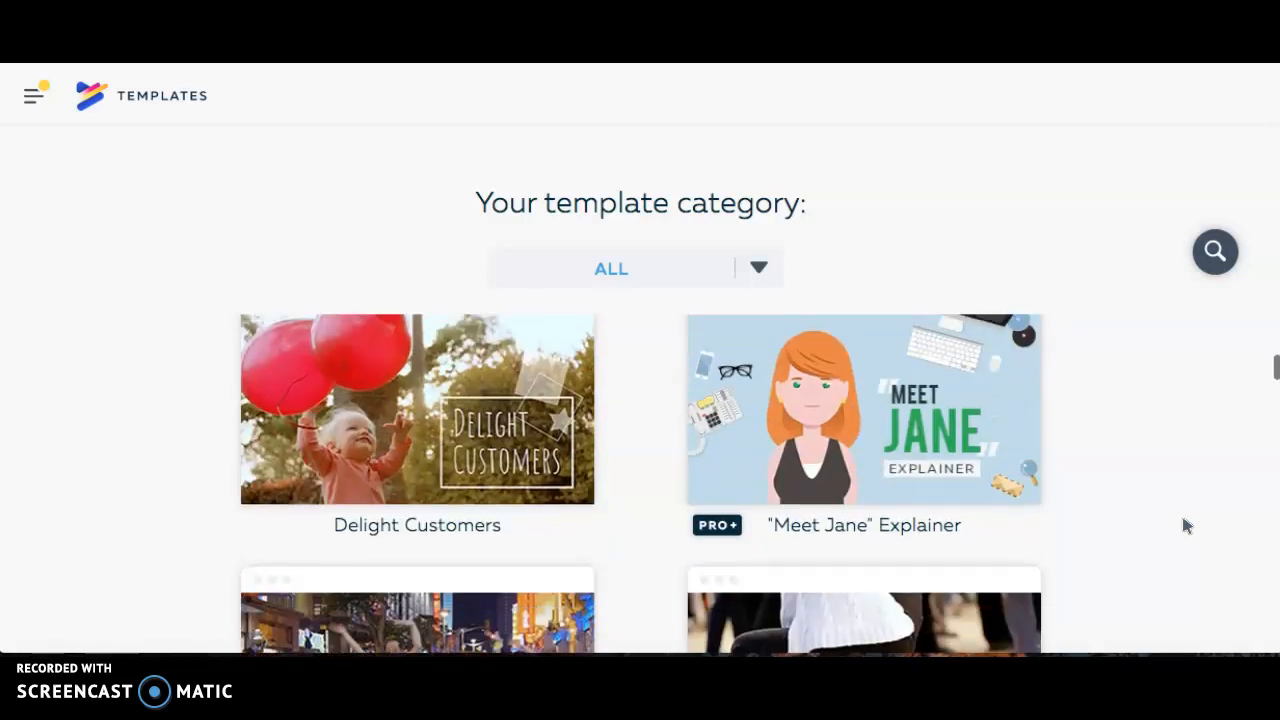
{"action": "scroll", "coordinate": [1181, 511], "scroll_direction": "down", "scroll_amount": 3}
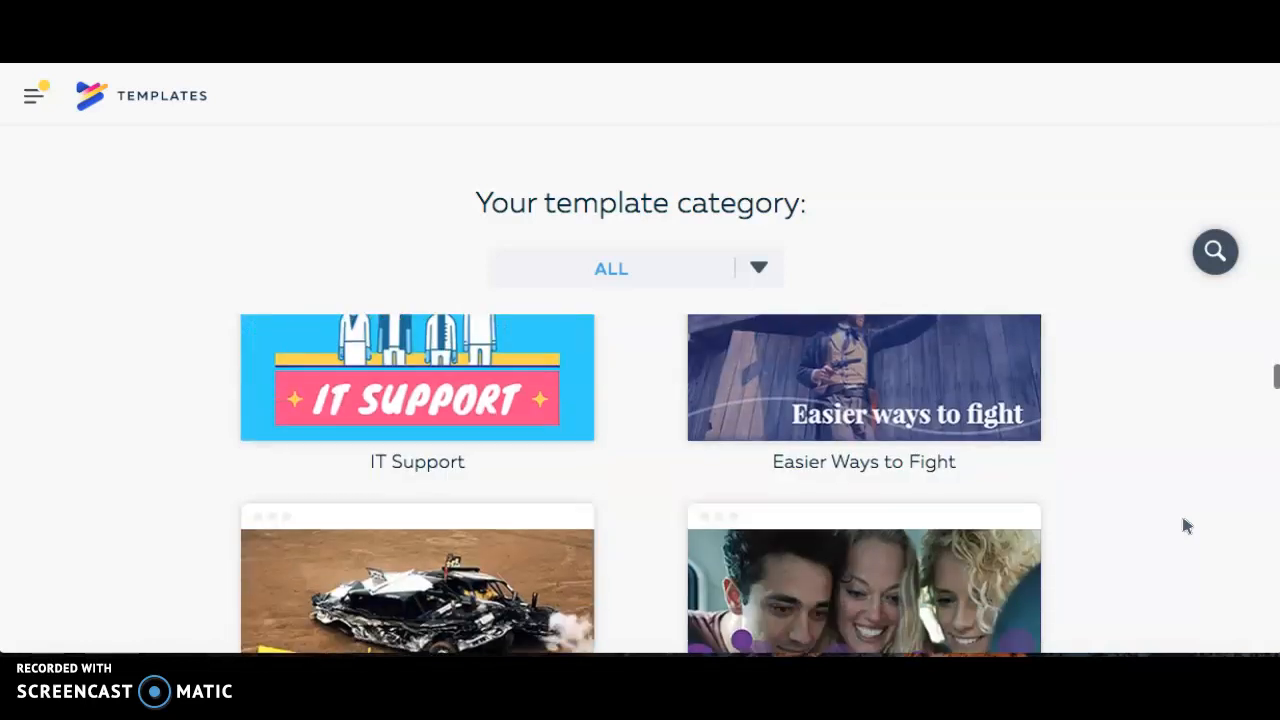
{"action": "left_click", "coordinate": [1191, 478]}
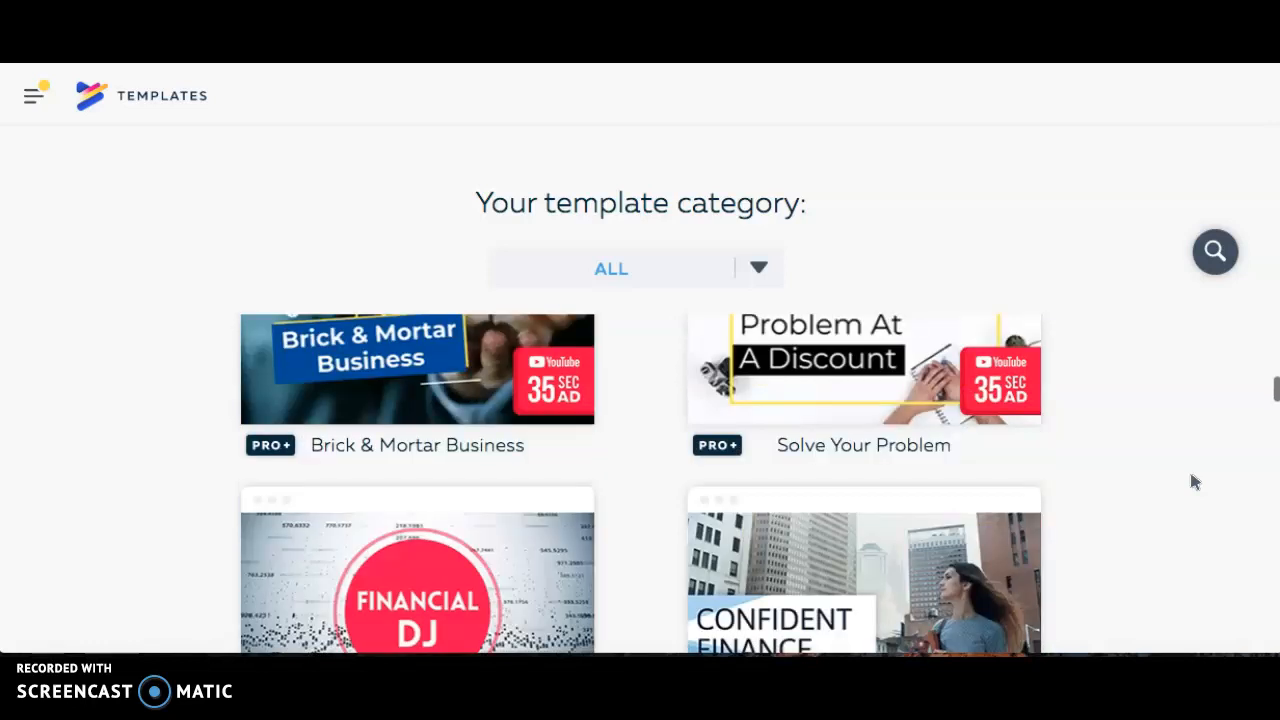
{"action": "scroll", "coordinate": [1190, 475], "scroll_direction": "down", "scroll_amount": 5}
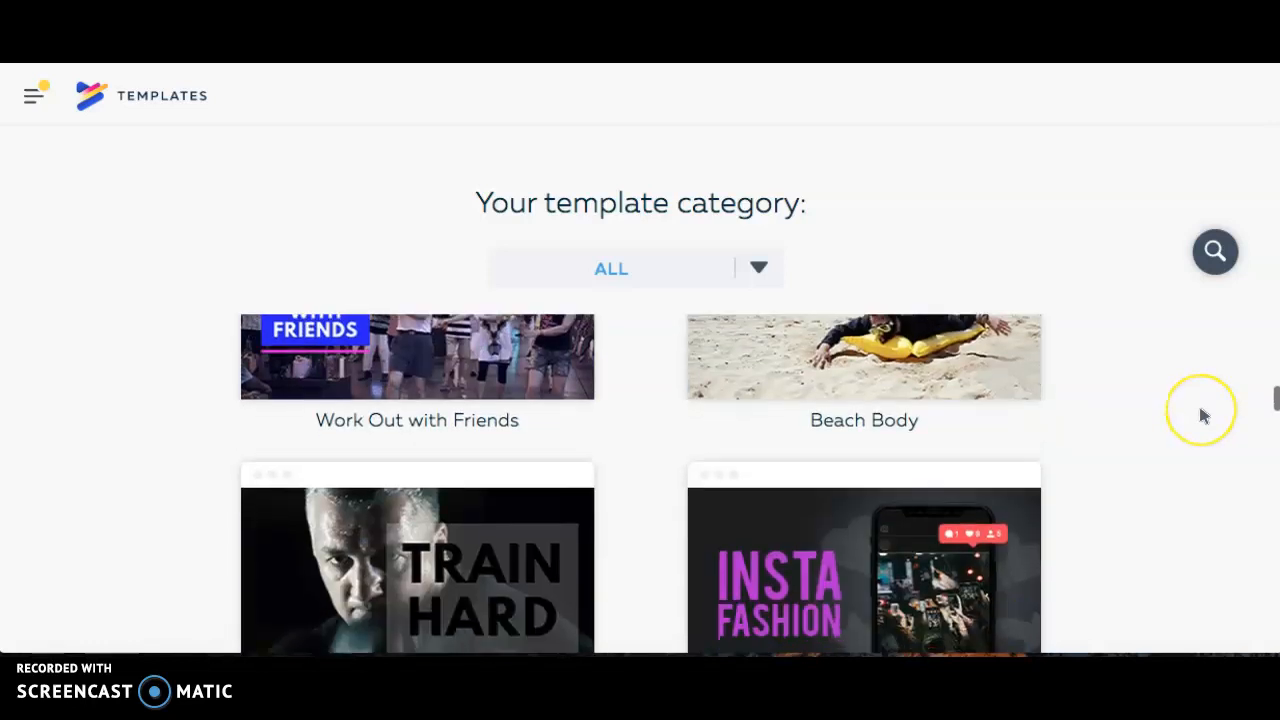
{"action": "scroll", "coordinate": [1199, 409], "scroll_direction": "up", "scroll_amount": 15}
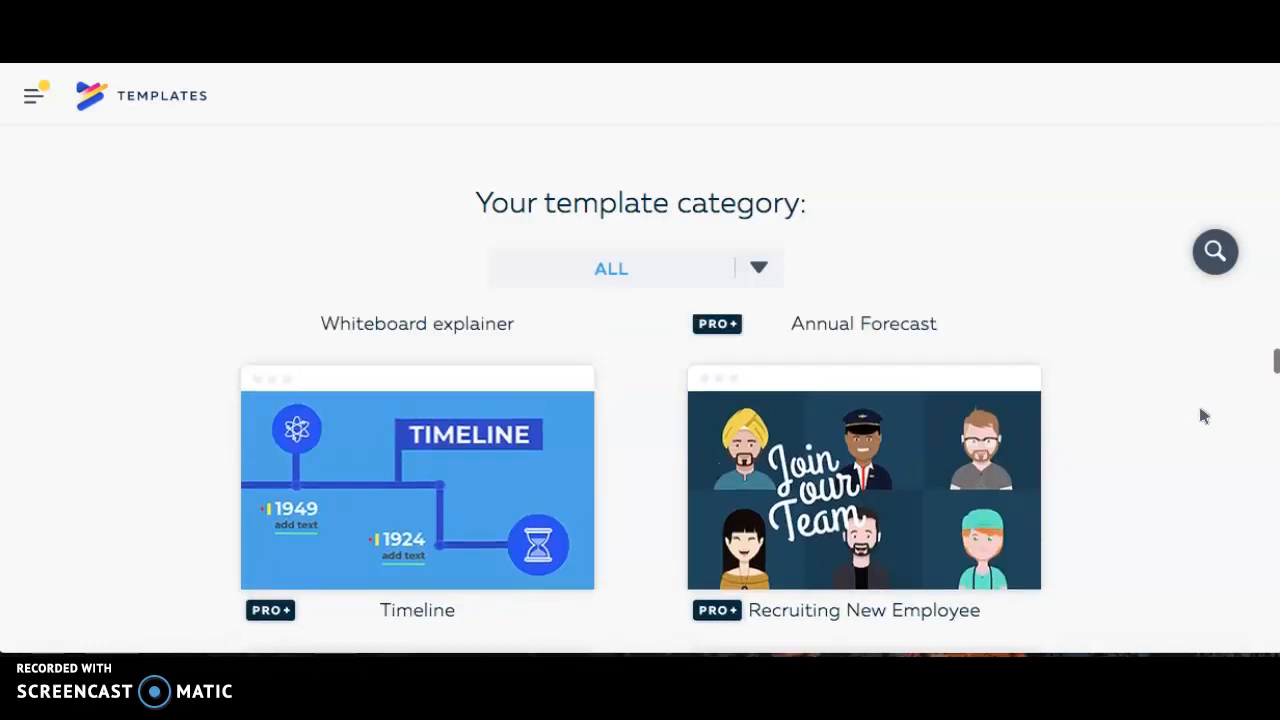
{"action": "scroll", "coordinate": [1204, 416], "scroll_direction": "down", "scroll_amount": 5}
{"action": "scroll", "coordinate": [1204, 416], "scroll_direction": "up", "scroll_amount": 3}
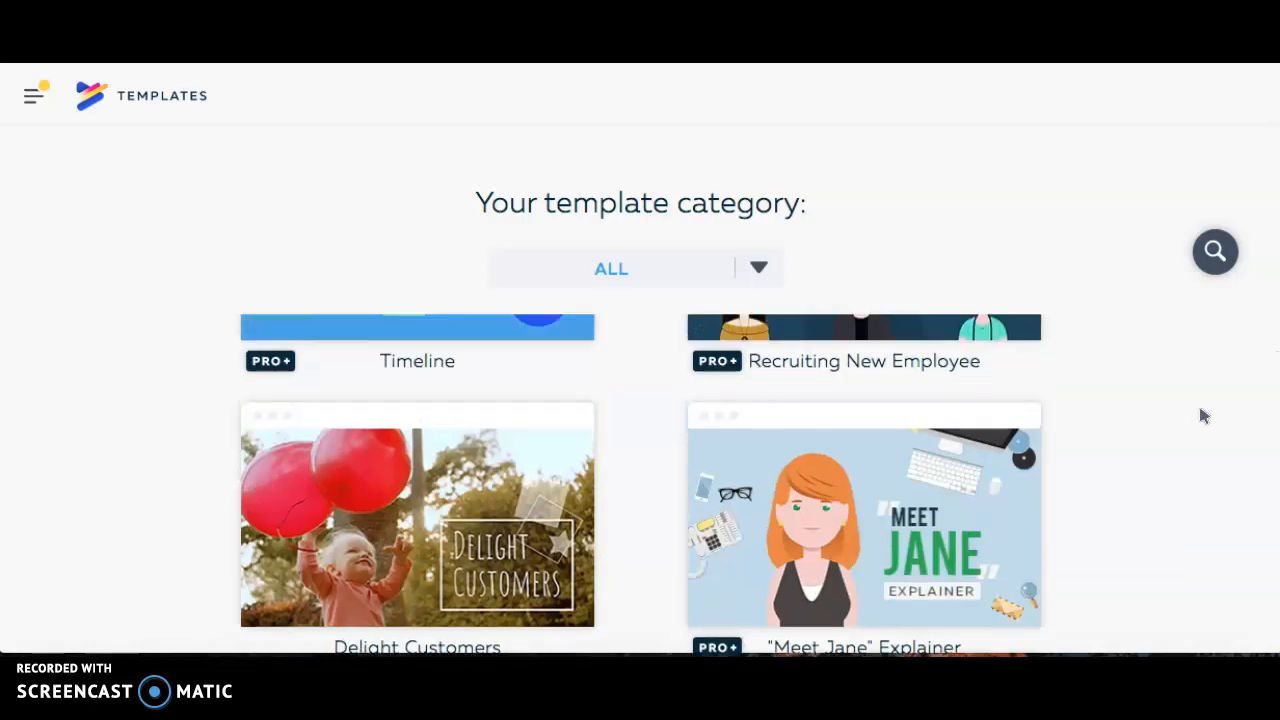
Step: Preview the Delight Customers template video and close the preview
{"action": "scroll", "coordinate": [1204, 416], "scroll_direction": "down", "scroll_amount": 1}
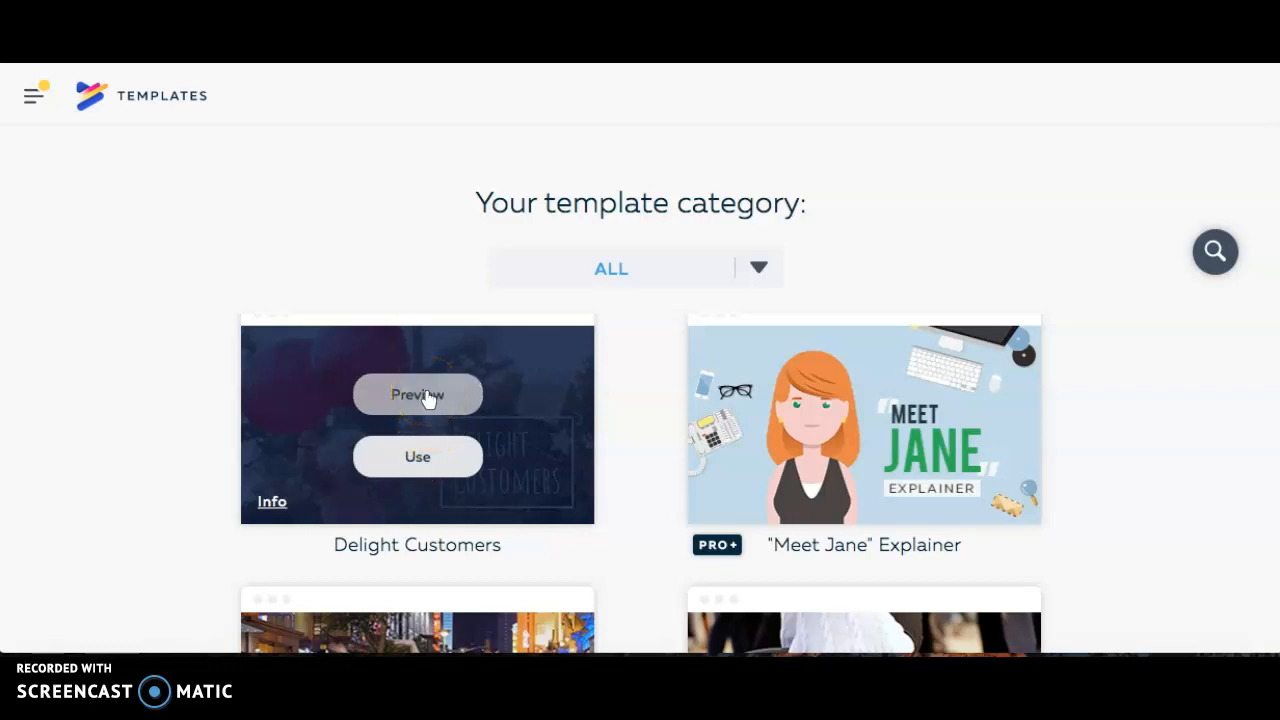
{"action": "left_click", "coordinate": [425, 394]}
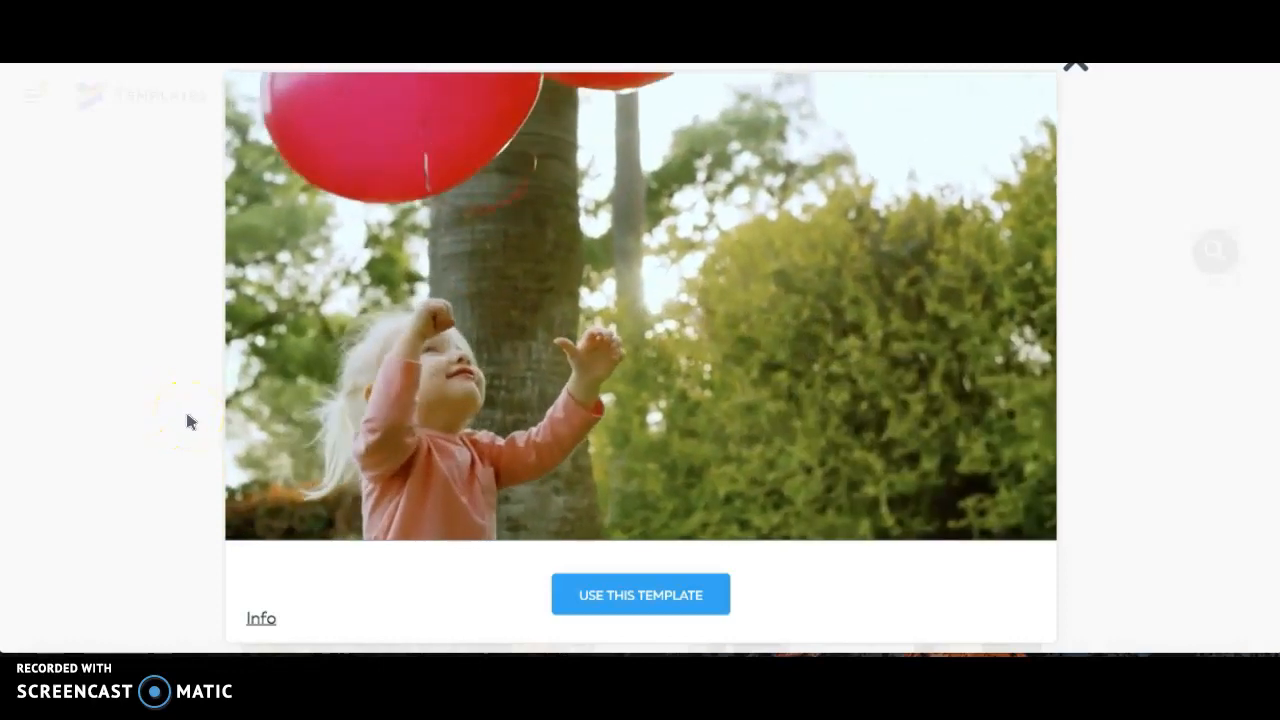
{"action": "mouse_move", "coordinate": [432, 499]}
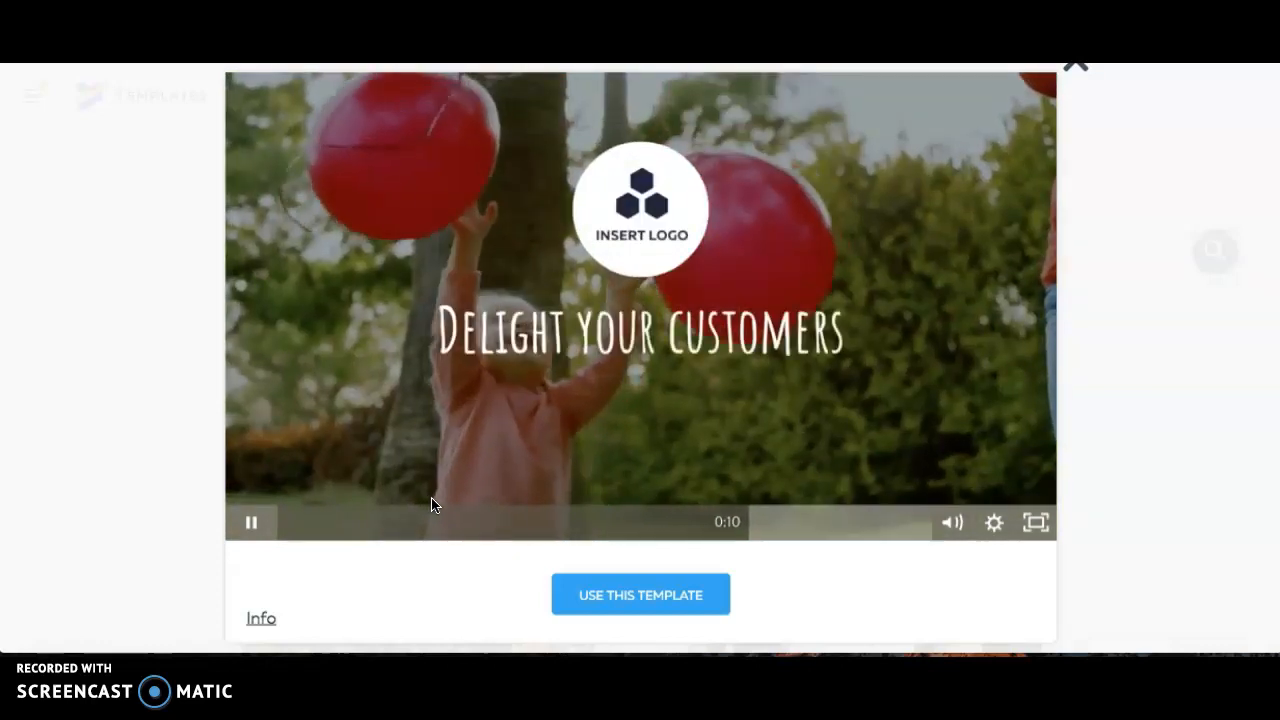
{"action": "left_click", "coordinate": [1184, 327]}
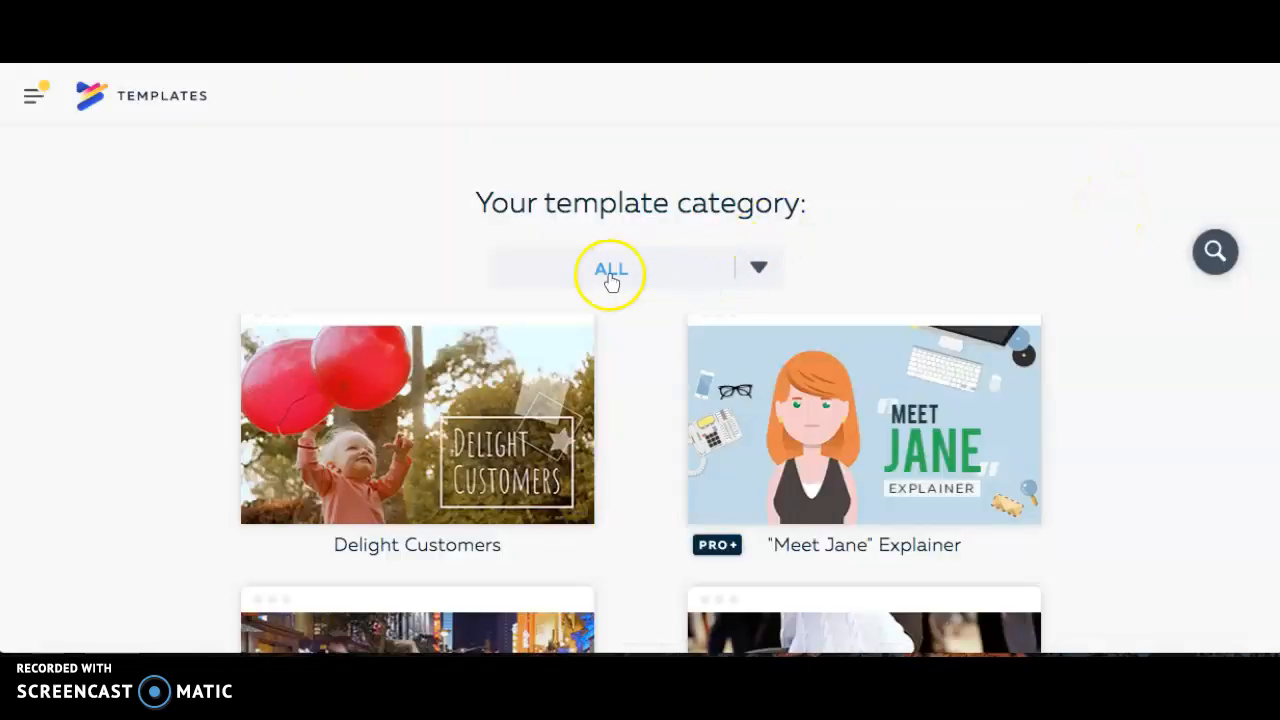
Step: Play a preview of the "Meet Jane" Explainer template
{"action": "mouse_move", "coordinate": [450, 473]}
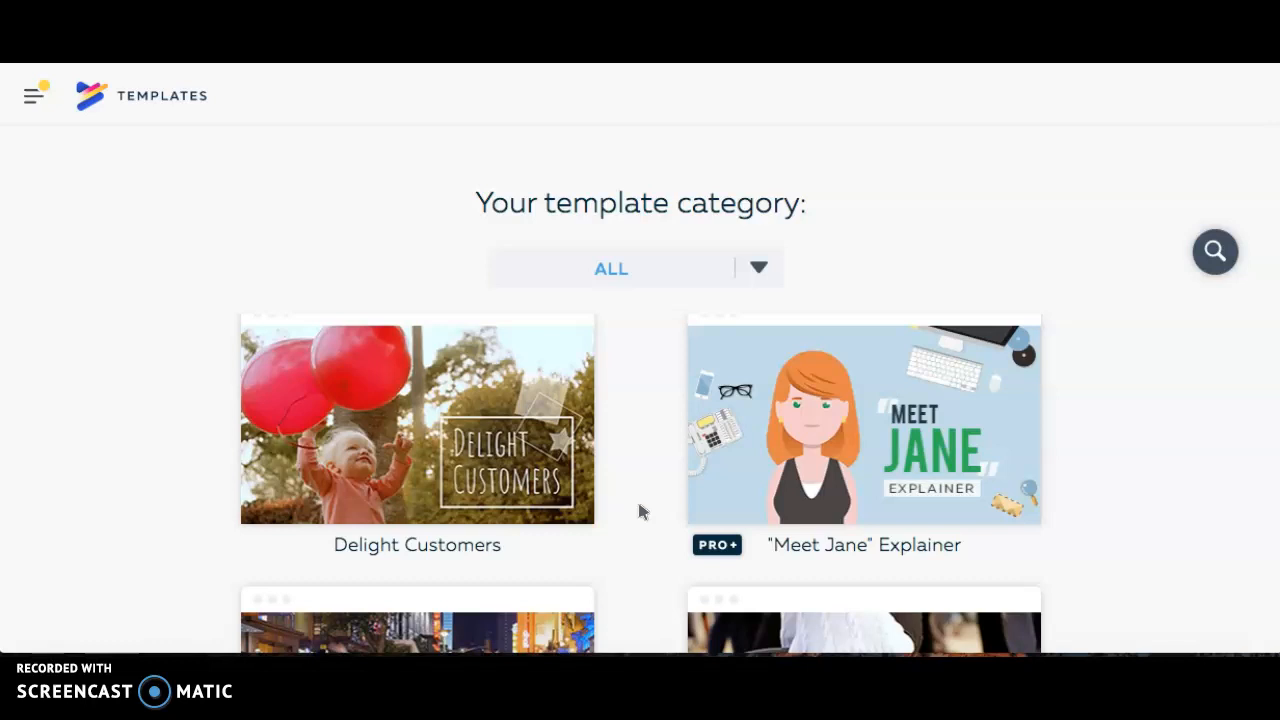
{"action": "left_click", "coordinate": [641, 461]}
{"action": "mouse_move", "coordinate": [946, 394]}
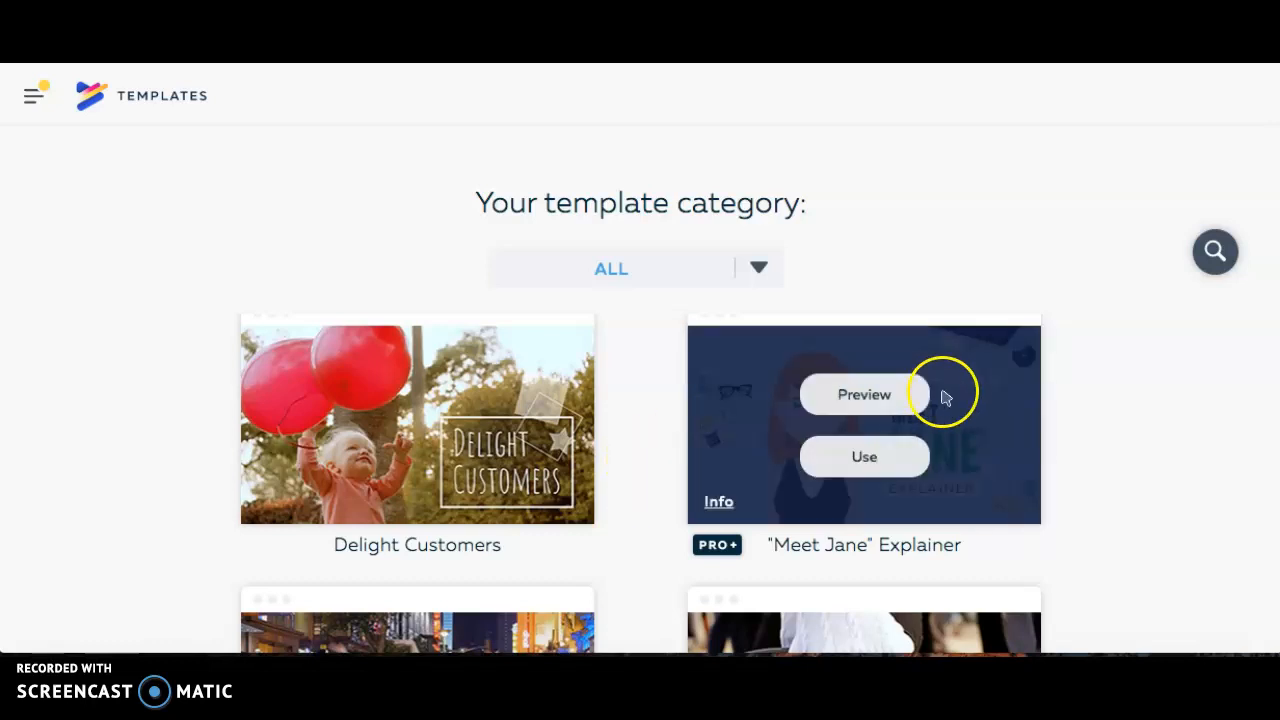
{"action": "left_click", "coordinate": [888, 398]}
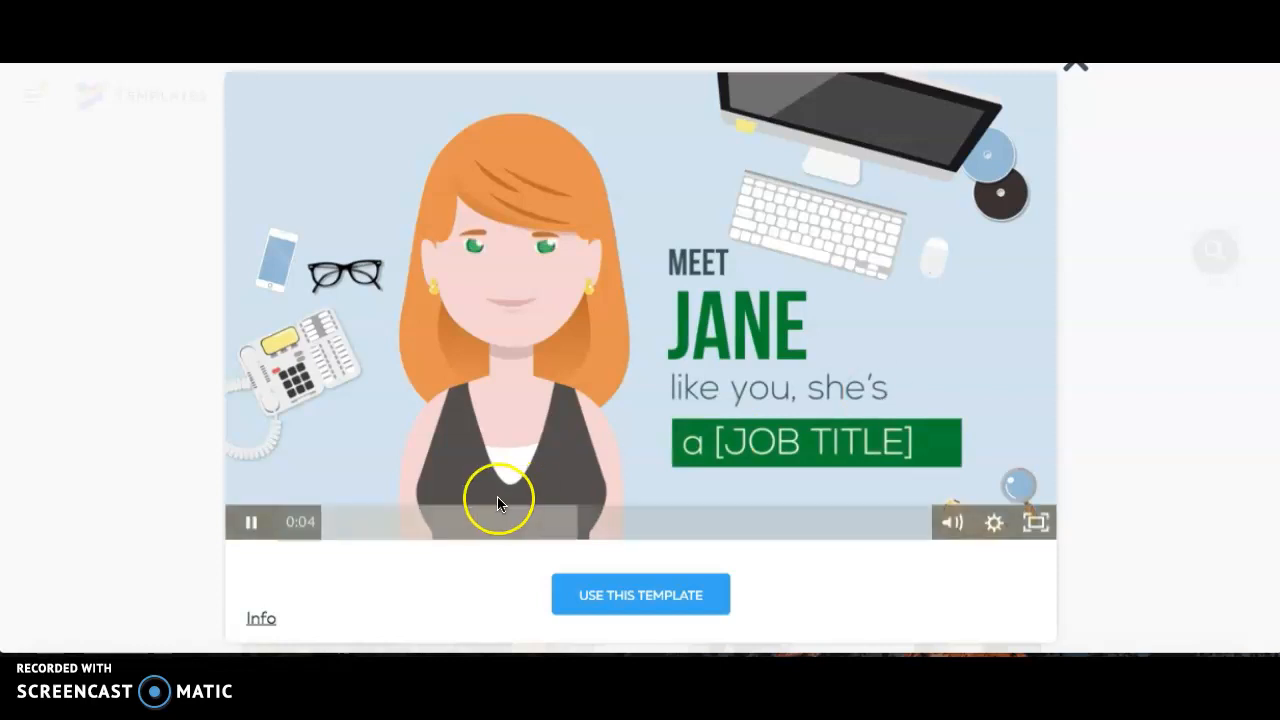
Step: Skim through the "Meet Jane" preview to its closing website scene and start a project from this template
{"action": "left_click", "coordinate": [471, 522]}
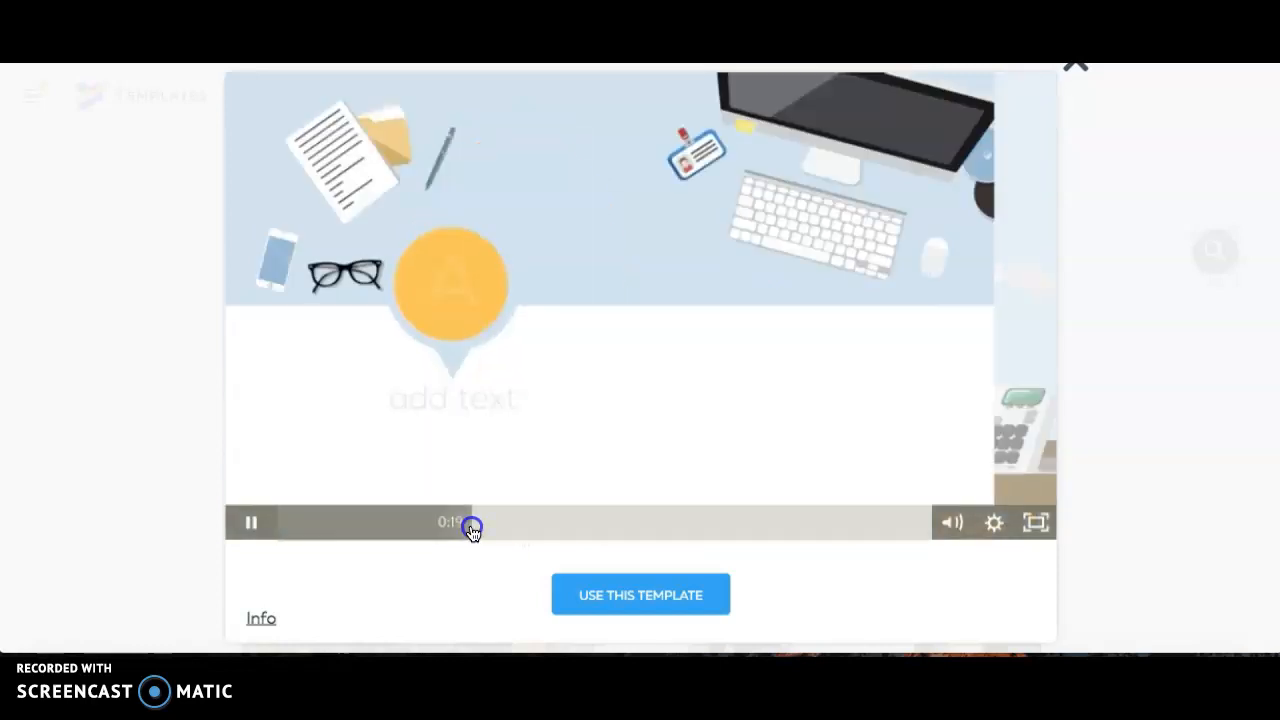
{"action": "left_click", "coordinate": [616, 531]}
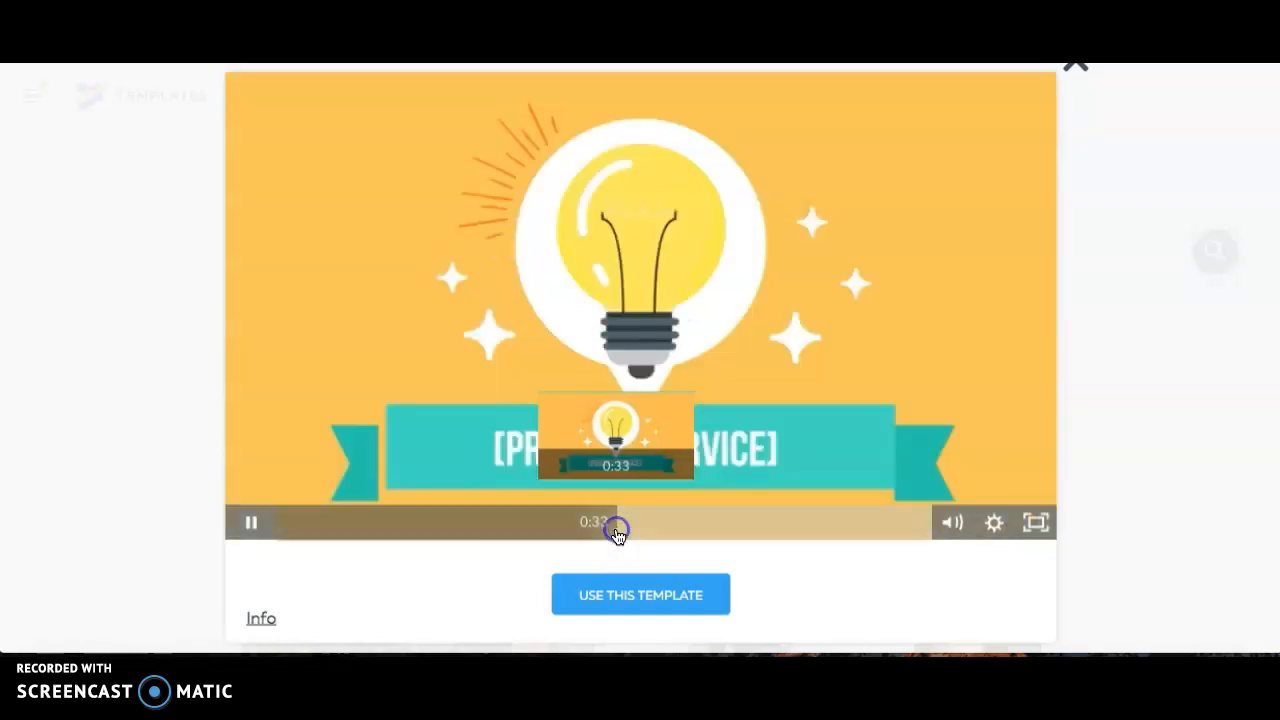
{"action": "left_click", "coordinate": [783, 535]}
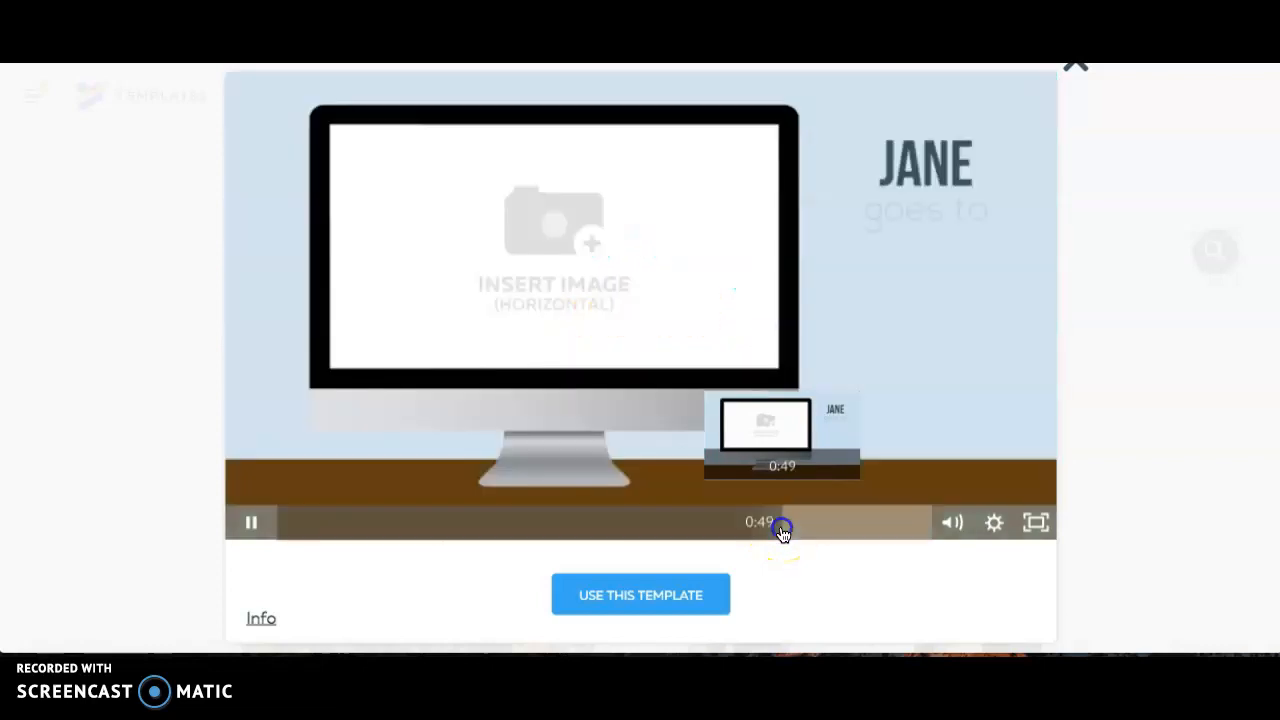
{"action": "left_click", "coordinate": [894, 530]}
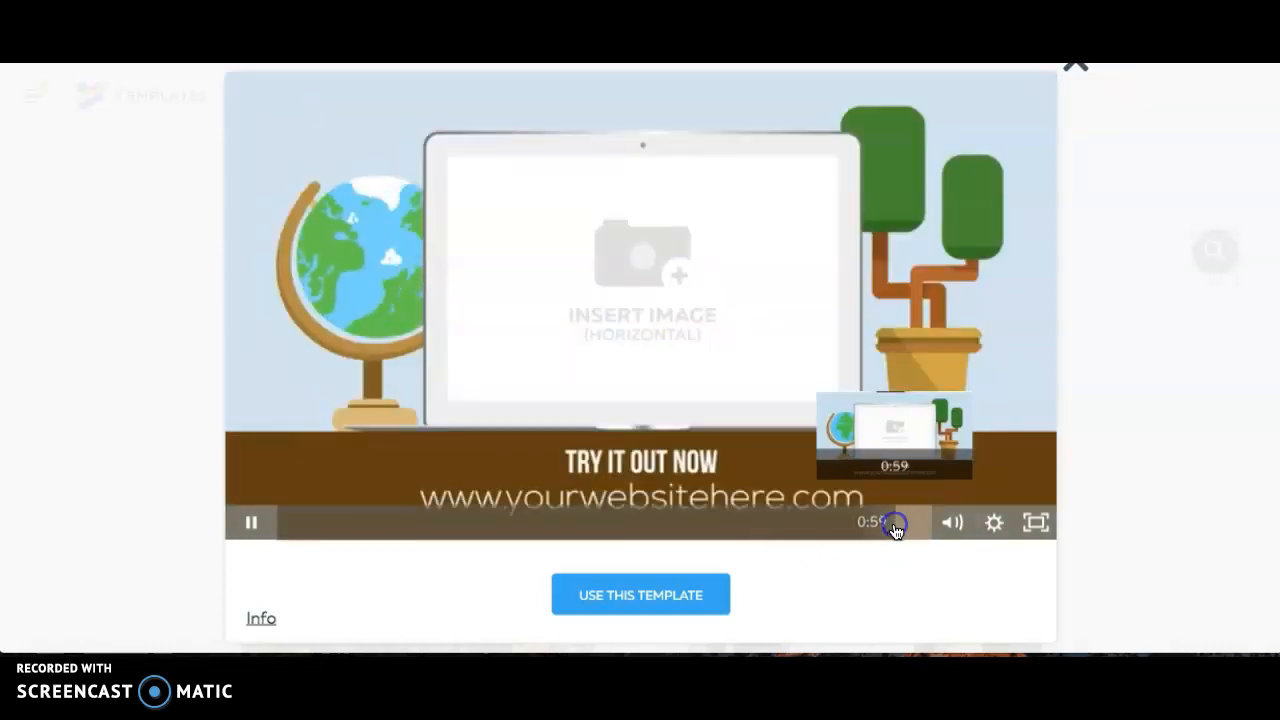
{"action": "left_click", "coordinate": [671, 596]}
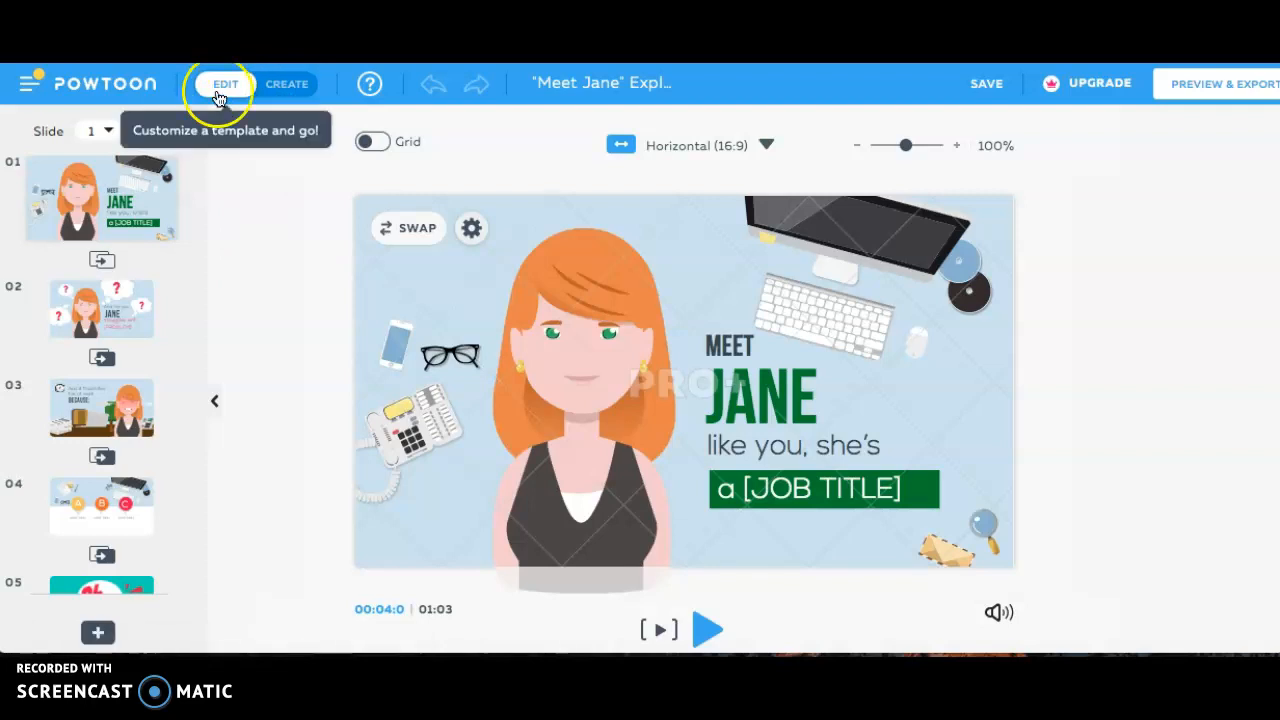
Step: Replace the "a [JOB TITLE]" placeholder on slide 1 with "a Teacher."
{"action": "left_click", "coordinate": [809, 493]}
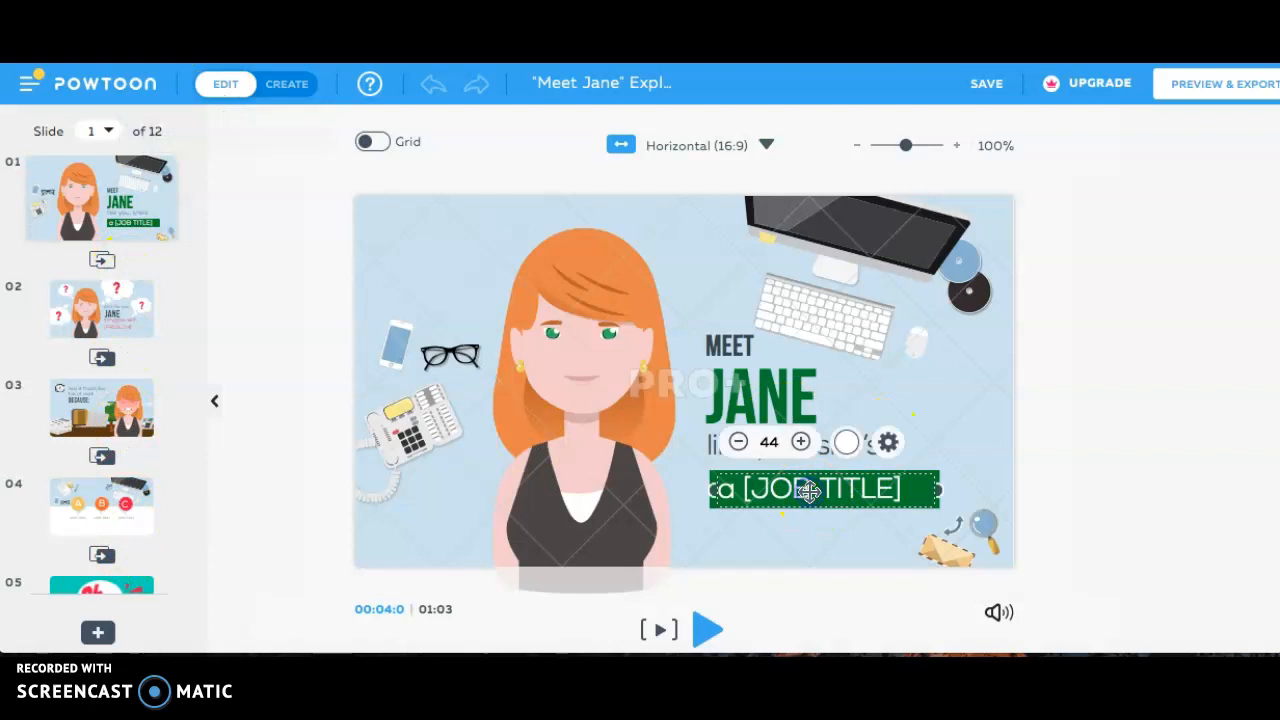
{"action": "double_click", "coordinate": [809, 491]}
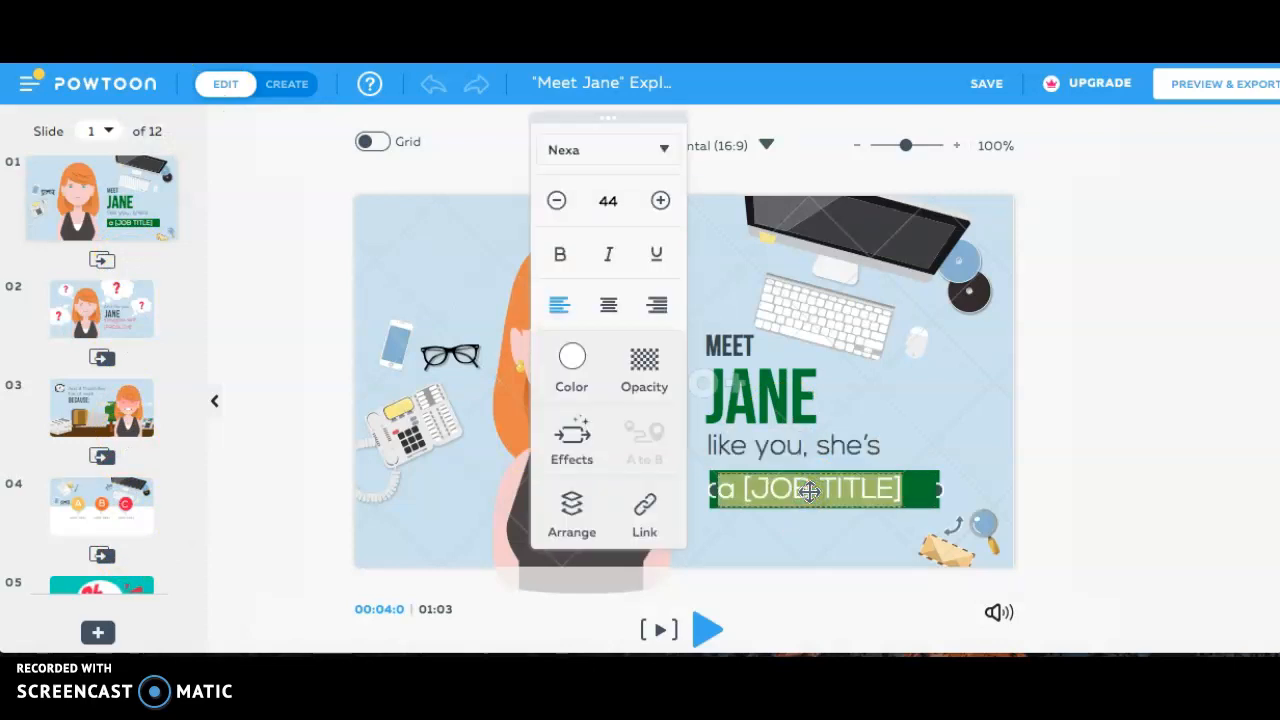
{"action": "type", "text": "a Teacher."}
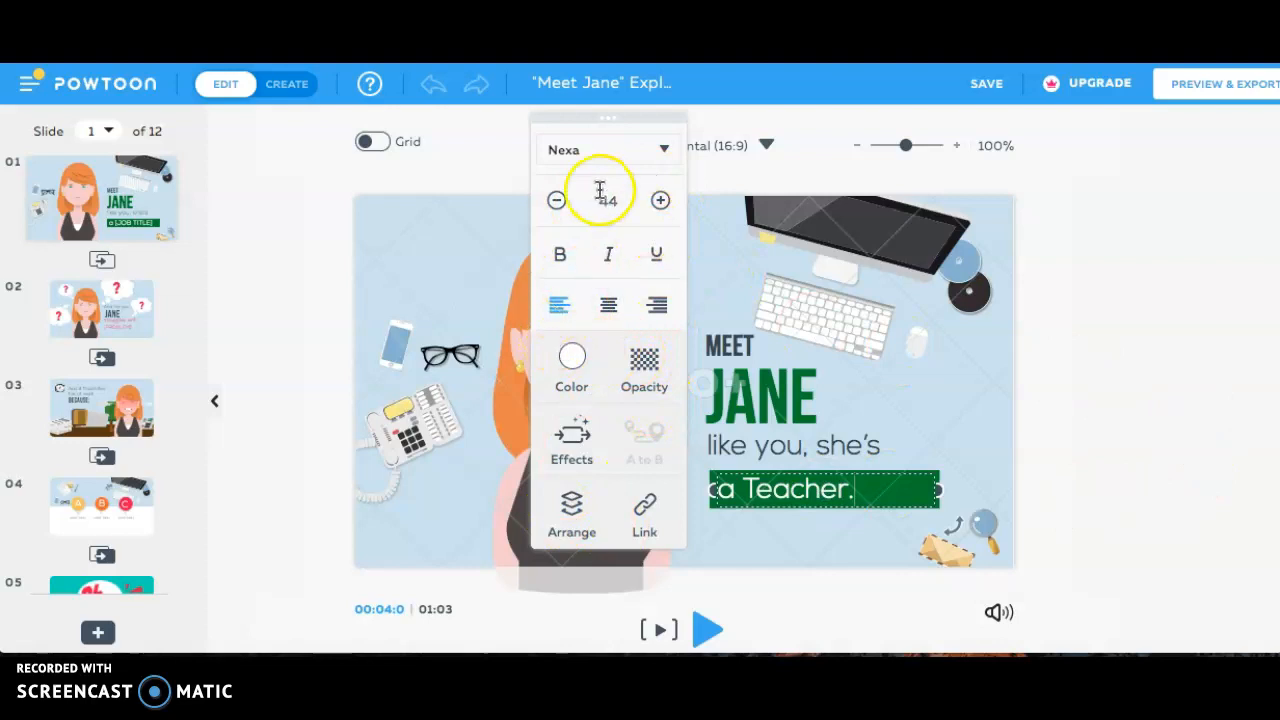
{"action": "left_click", "coordinate": [285, 382]}
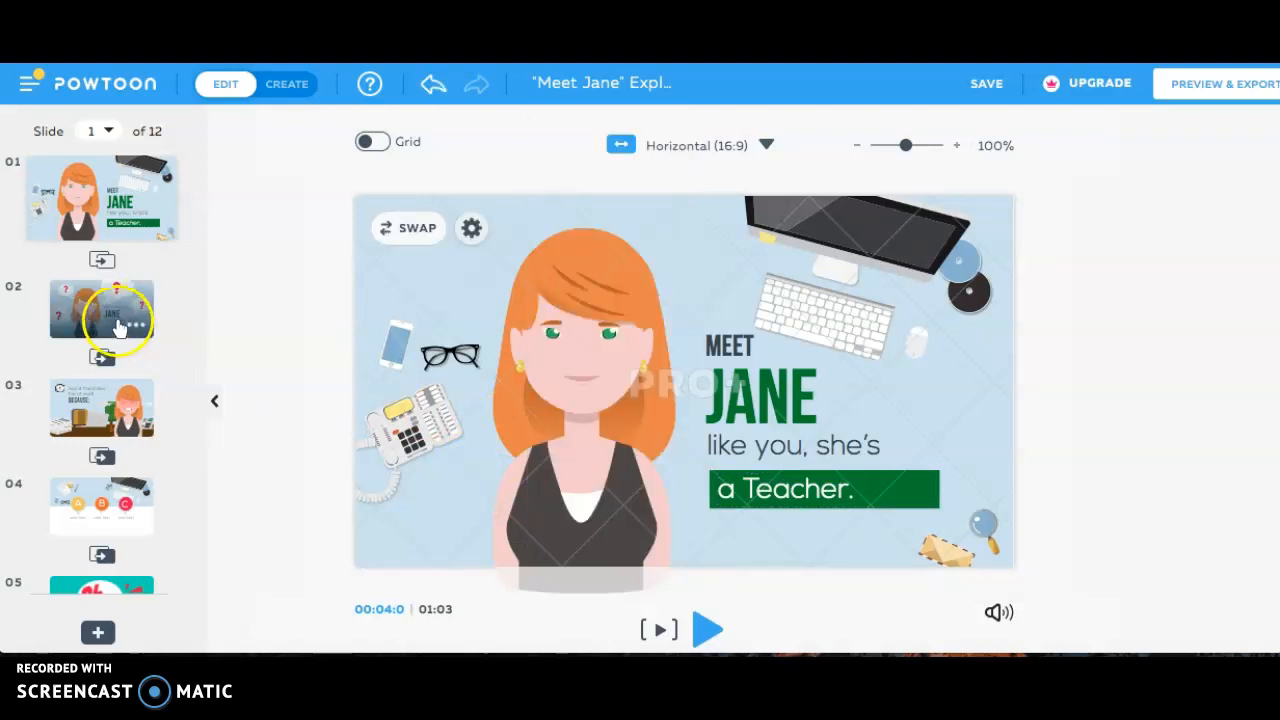
Step: Look at slides 2 and 3 and duplicate slide 3, the "And it frustrates her at work" scene
{"action": "left_click", "coordinate": [115, 314]}
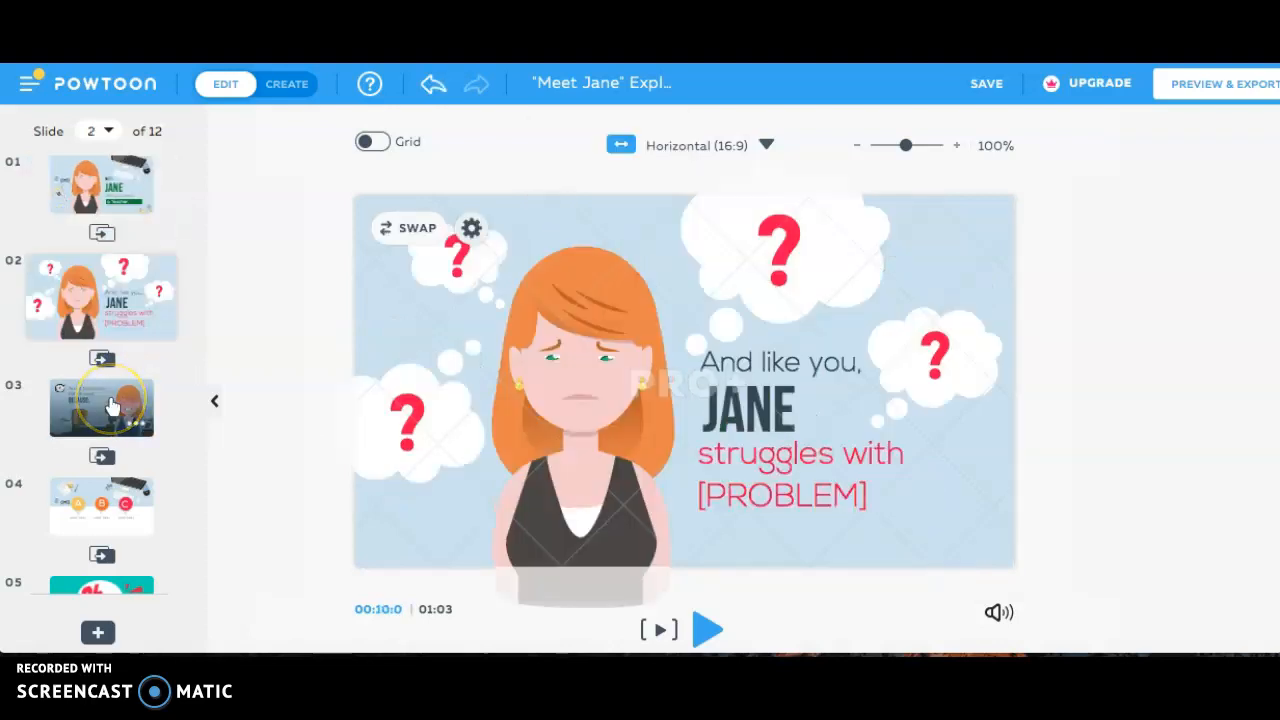
{"action": "left_click", "coordinate": [112, 404]}
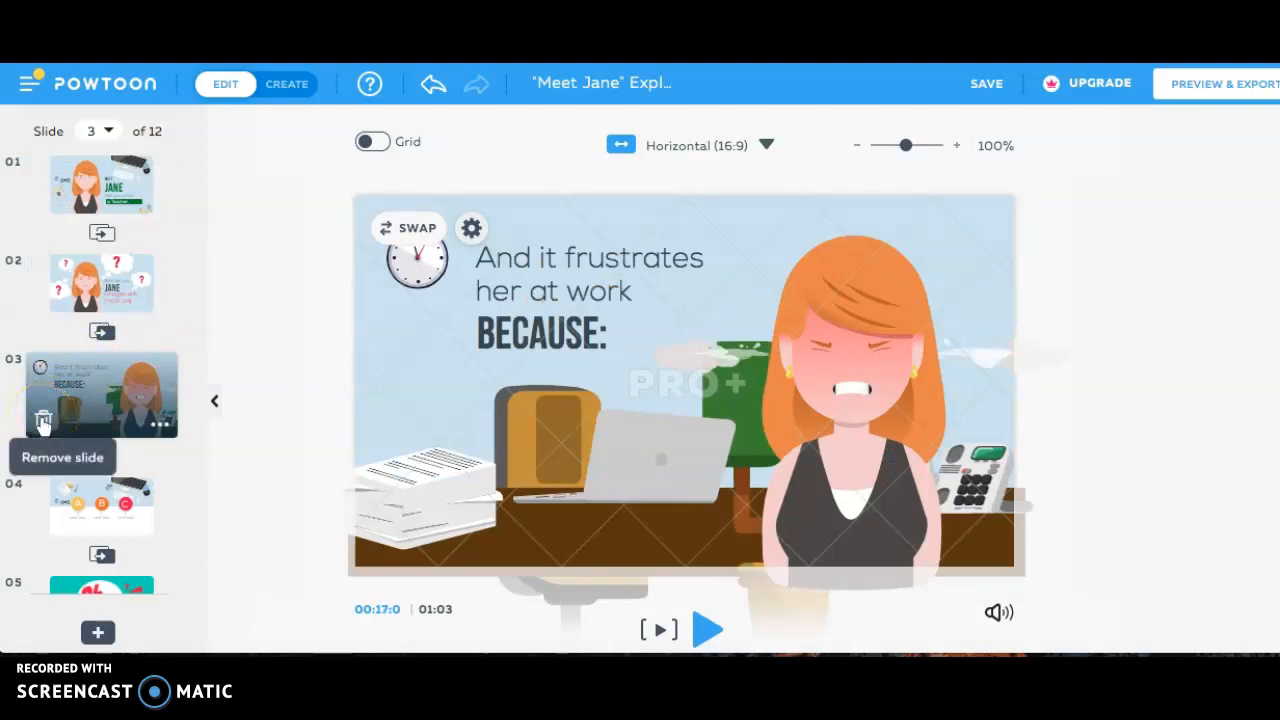
{"action": "left_click", "coordinate": [160, 430]}
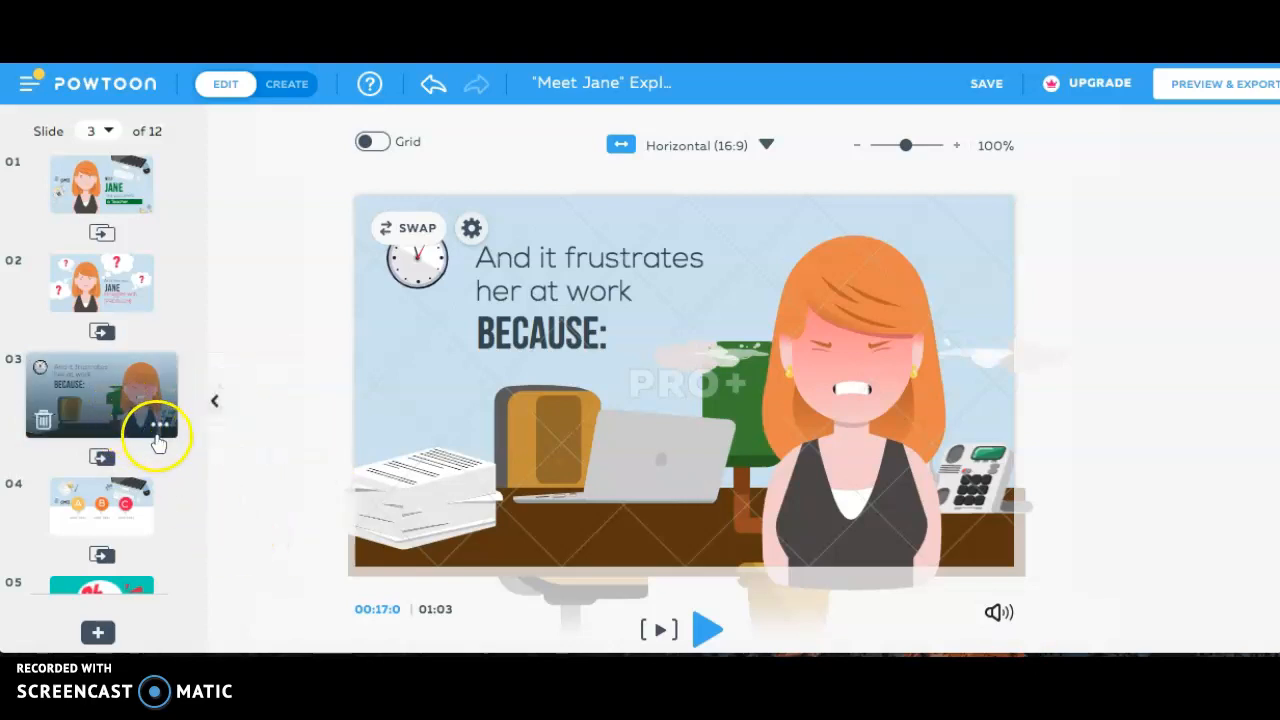
{"action": "left_click", "coordinate": [161, 431]}
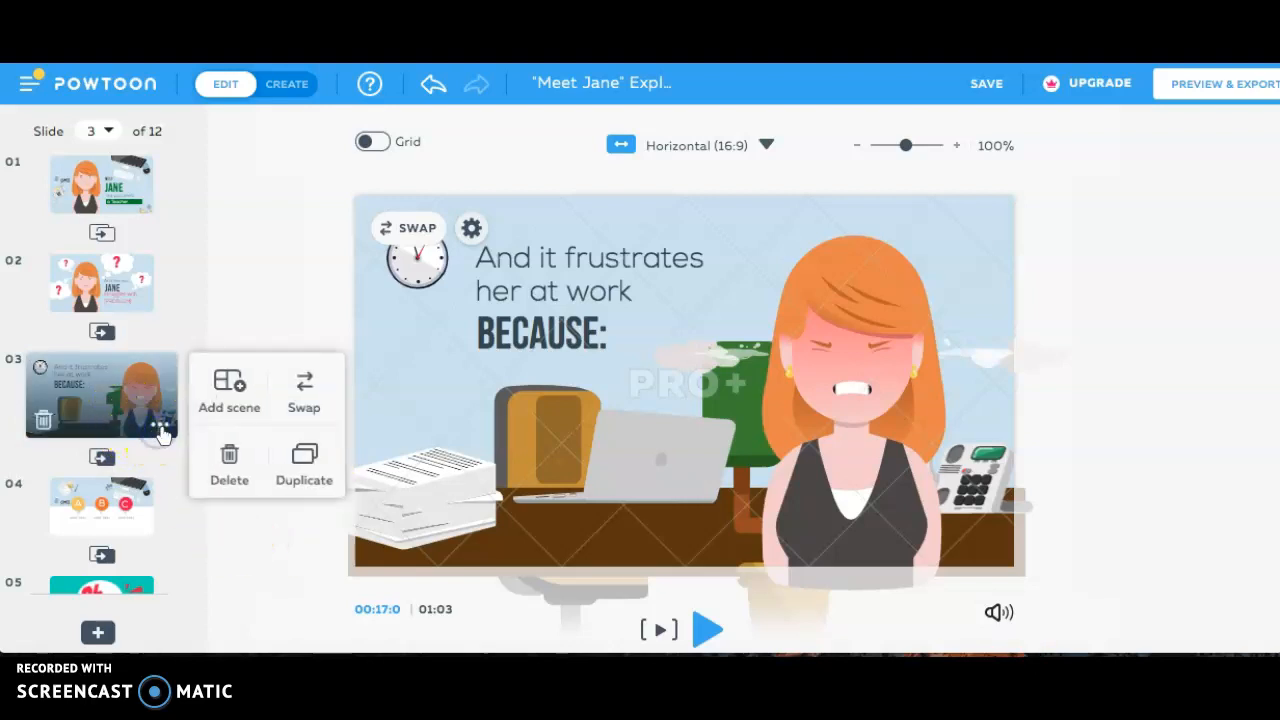
{"action": "left_click", "coordinate": [304, 465]}
{"action": "scroll", "coordinate": [117, 470], "scroll_direction": "down", "scroll_amount": 8}
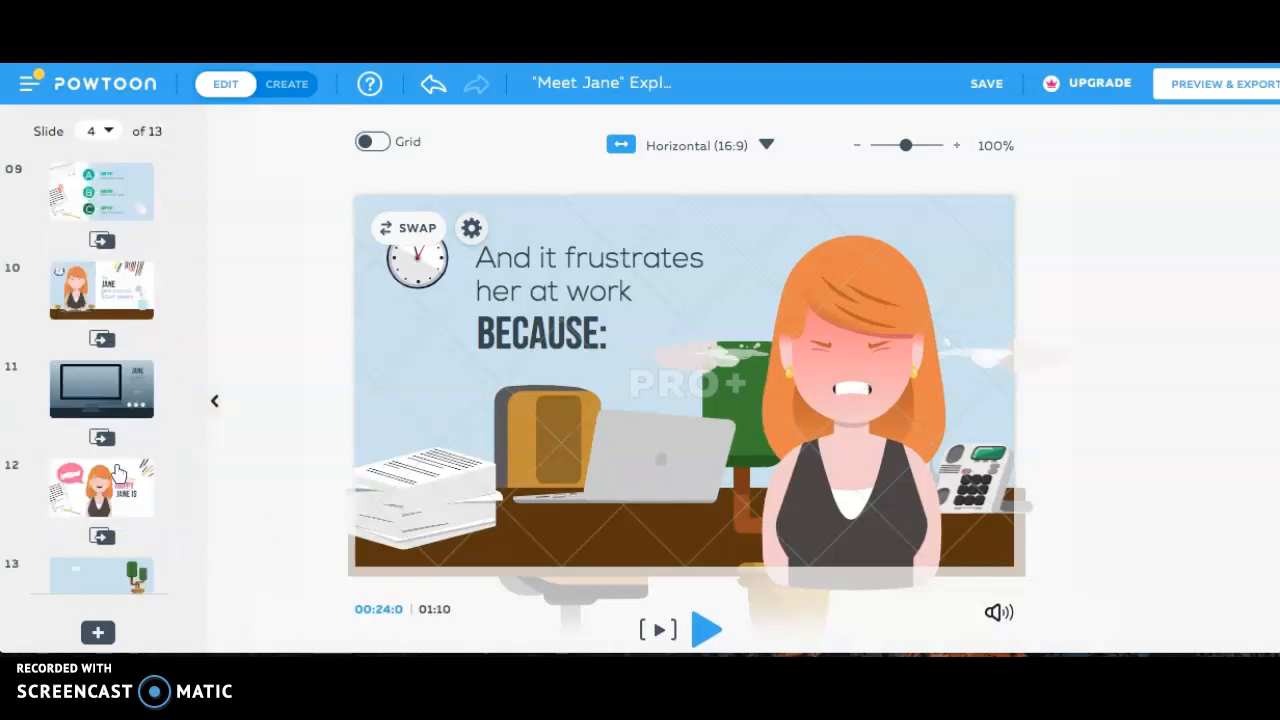
{"action": "scroll", "coordinate": [117, 470], "scroll_direction": "up", "scroll_amount": 8}
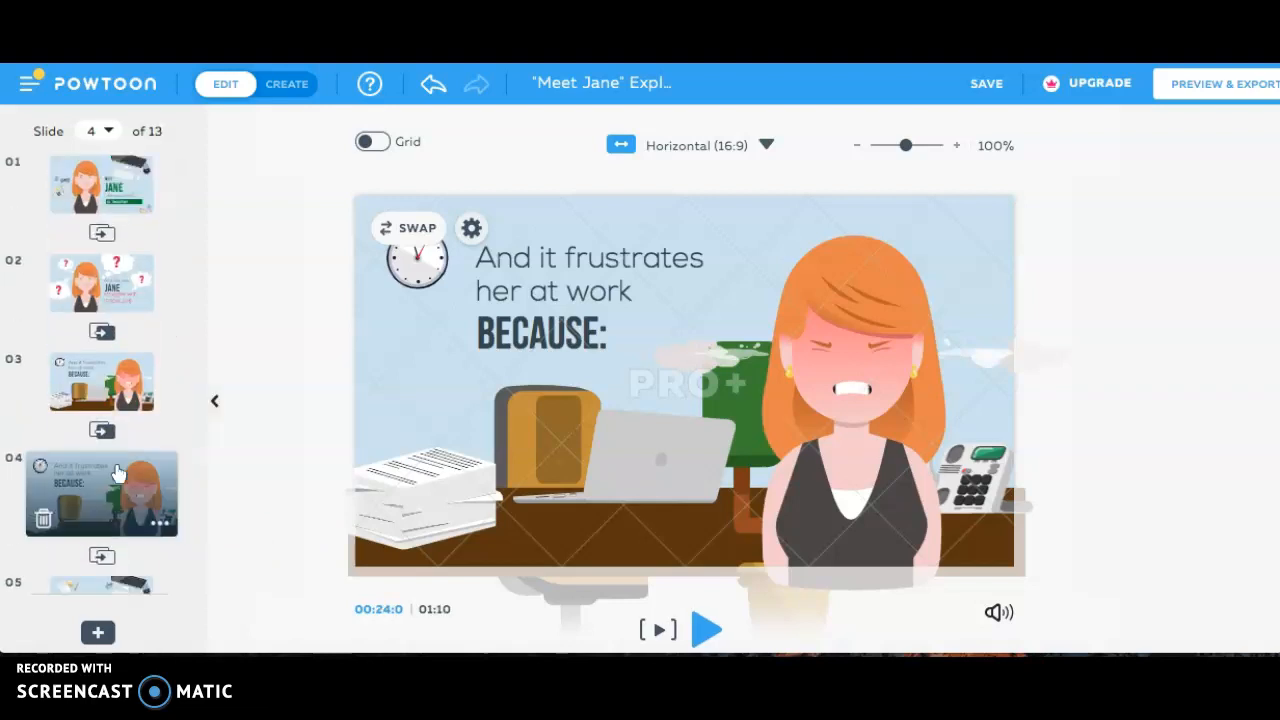
Step: Switch the editor to Create mode and delete the angry woman character from slide 4
{"action": "left_click", "coordinate": [286, 86]}
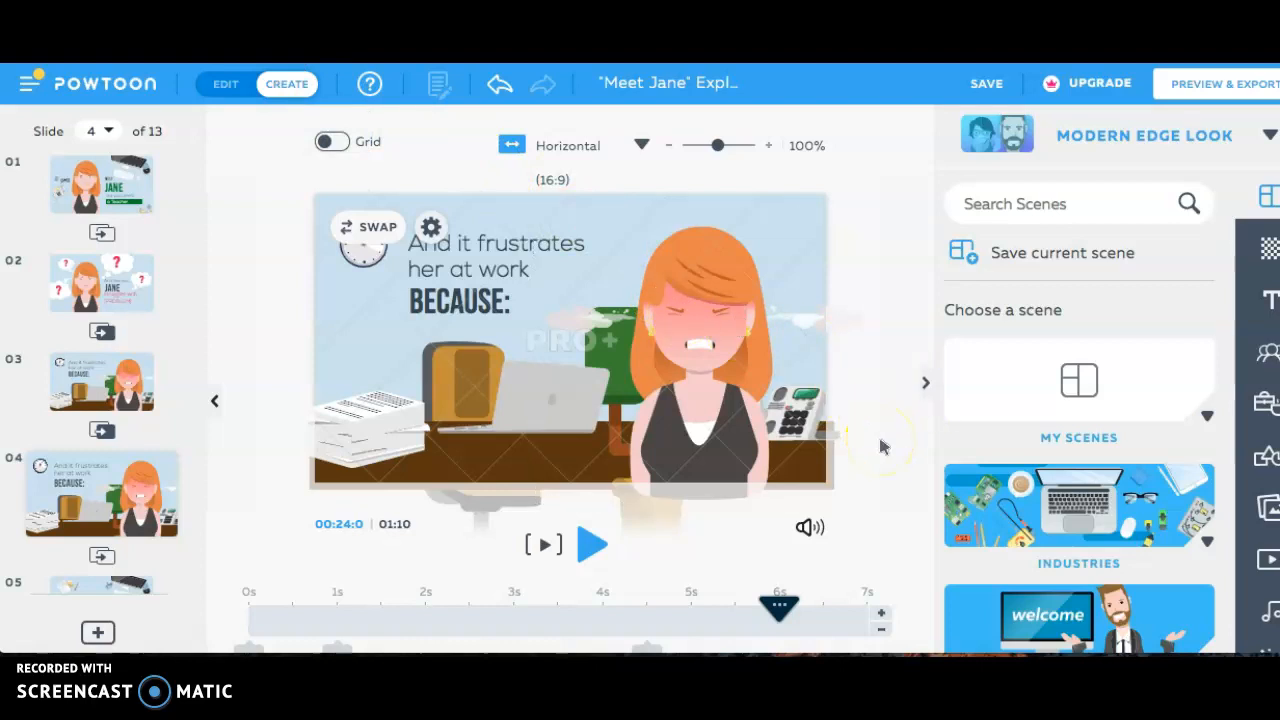
{"action": "left_click", "coordinate": [713, 260]}
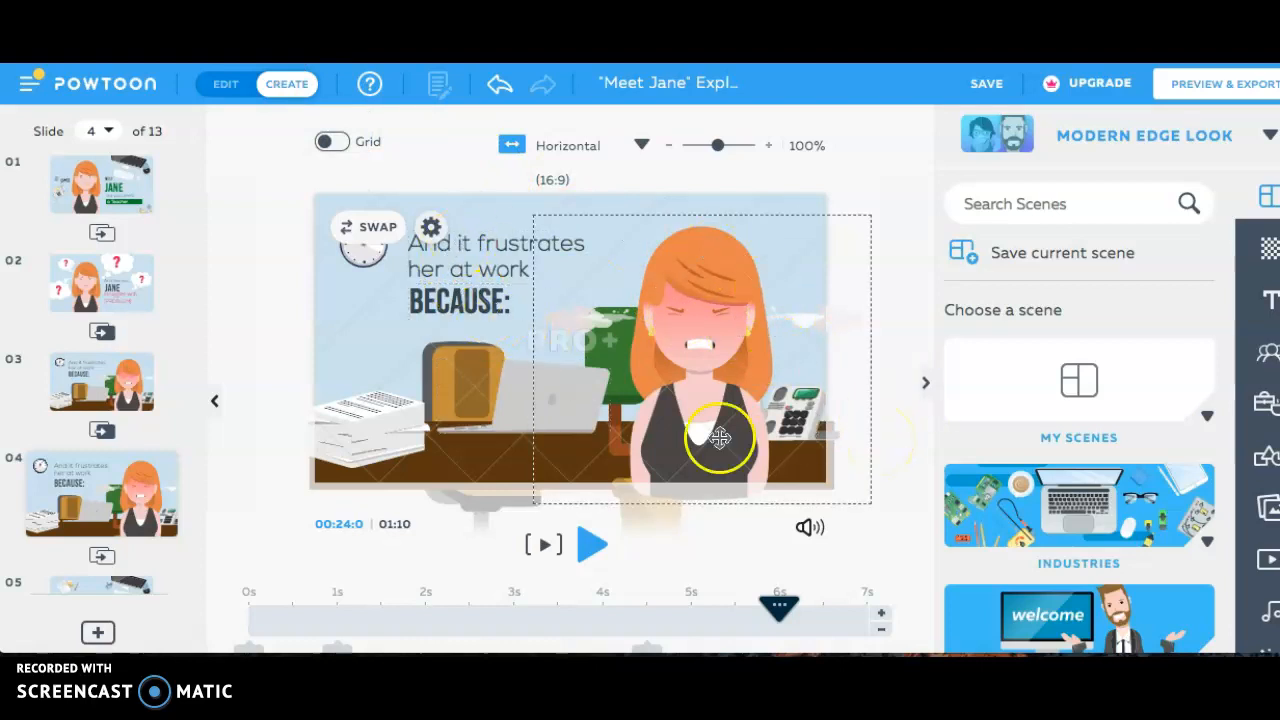
{"action": "left_click", "coordinate": [724, 322]}
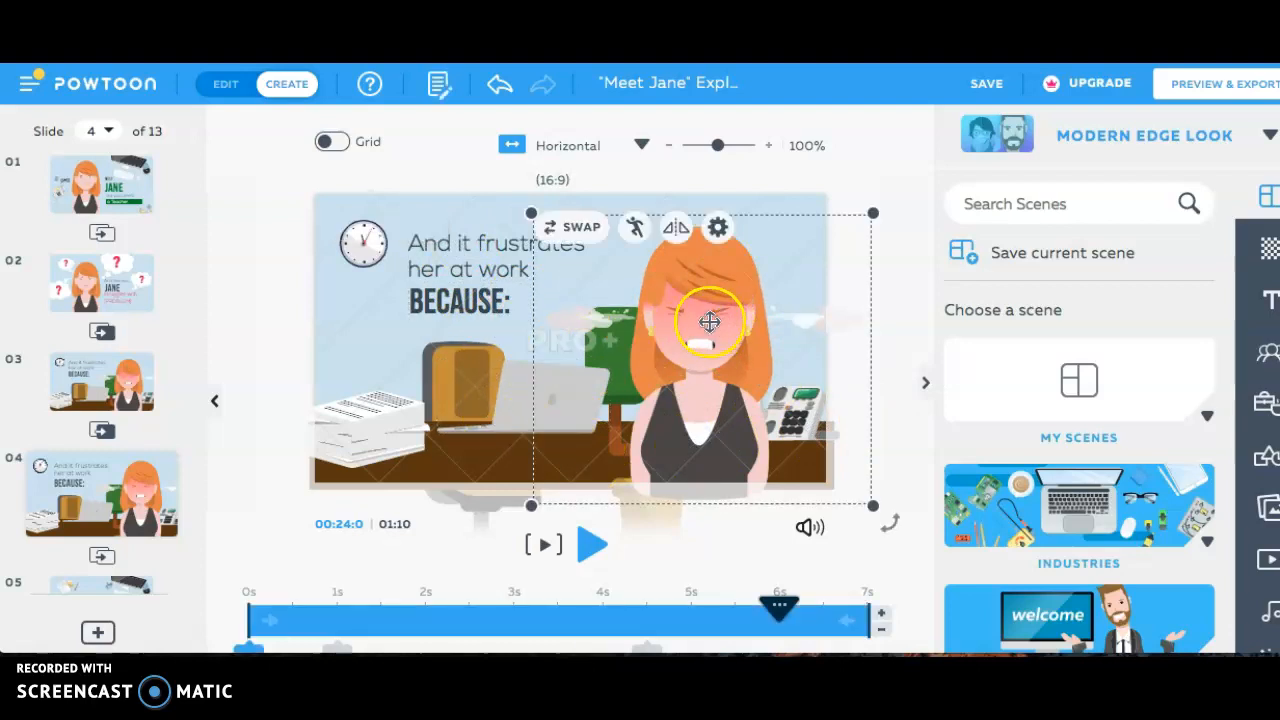
{"action": "left_click", "coordinate": [717, 227]}
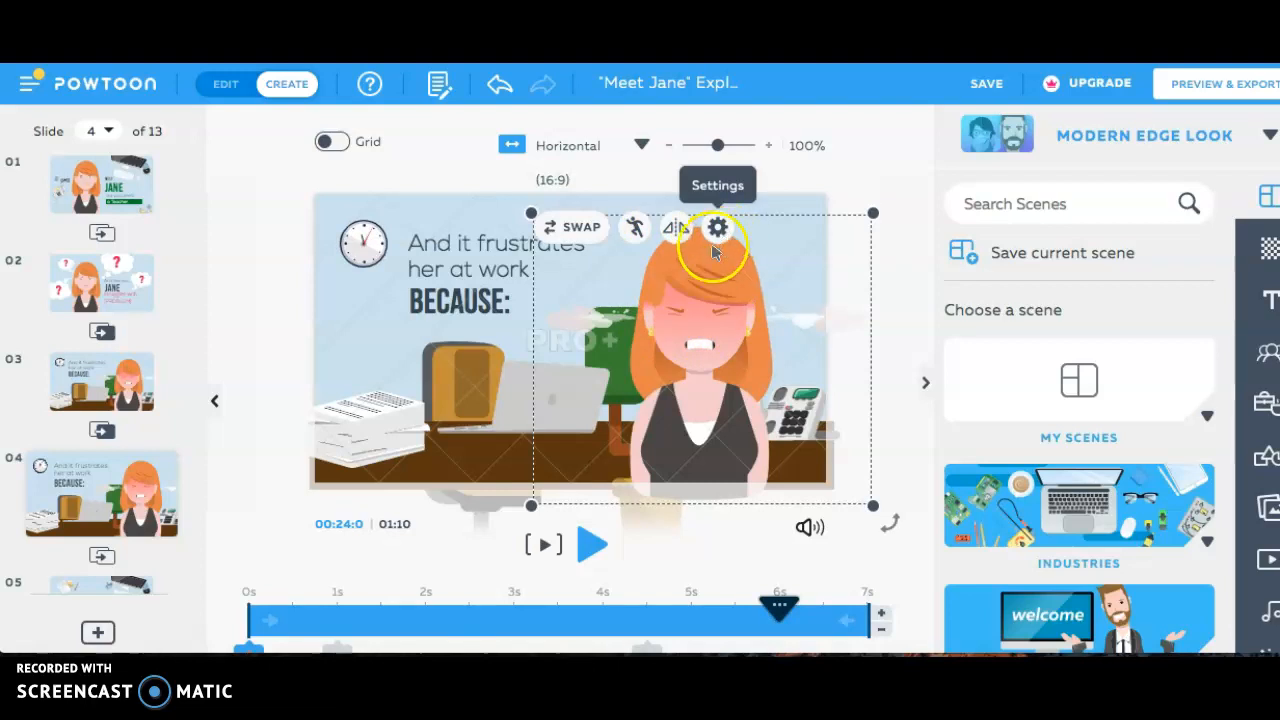
{"action": "key", "text": "Delete"}
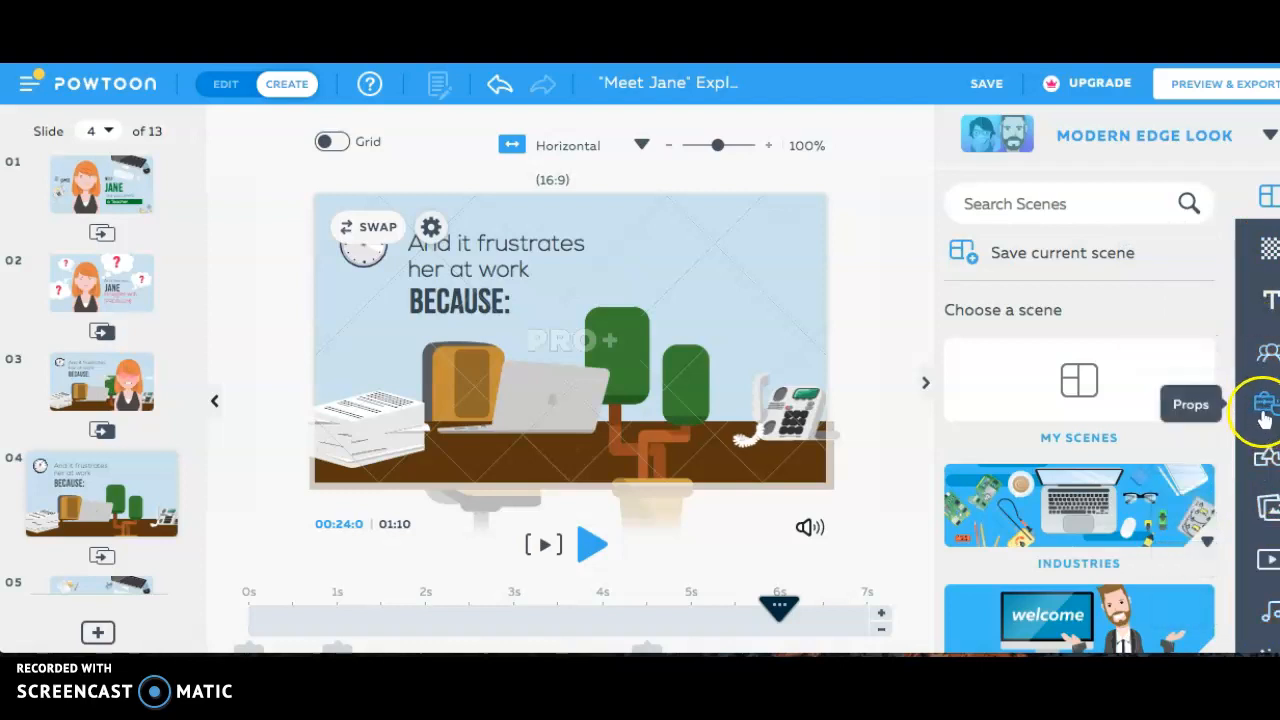
Step: Look through the character collections and open the Don & Betty set
{"action": "left_click", "coordinate": [1267, 352]}
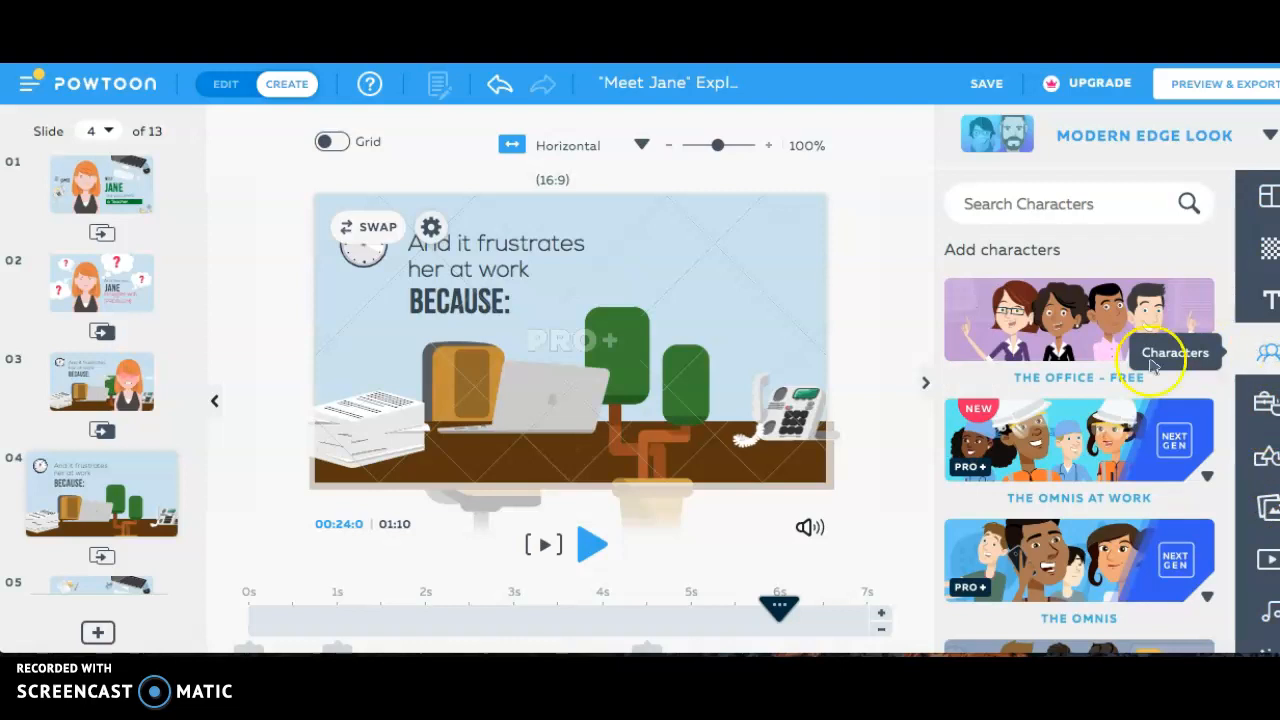
{"action": "scroll", "coordinate": [1077, 465], "scroll_direction": "down", "scroll_amount": 10}
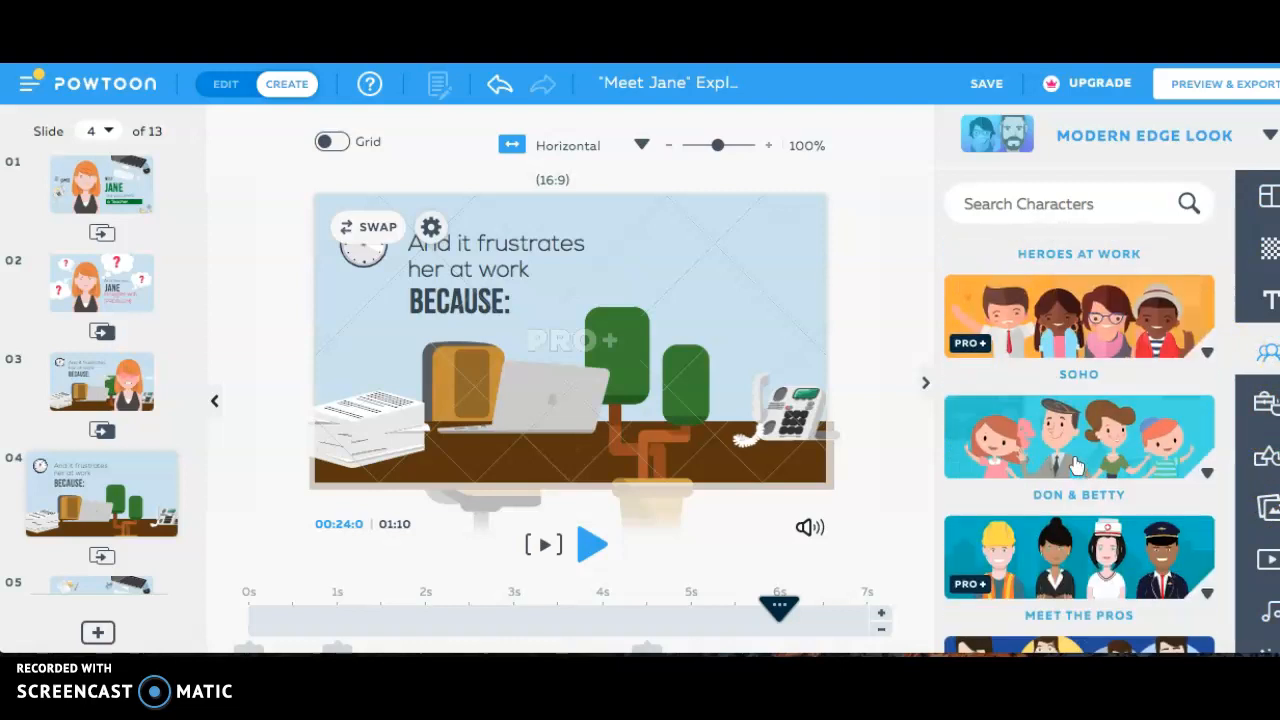
{"action": "scroll", "coordinate": [1077, 465], "scroll_direction": "down", "scroll_amount": 2}
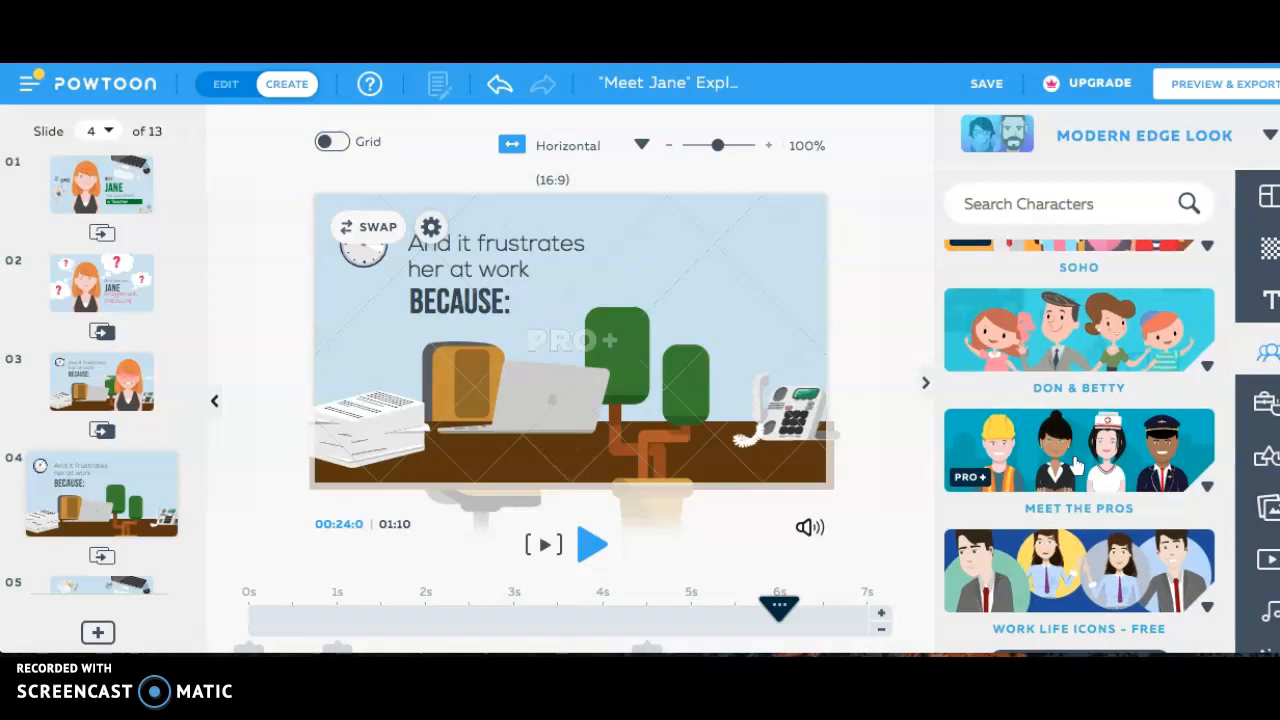
{"action": "scroll", "coordinate": [1077, 465], "scroll_direction": "up", "scroll_amount": 12}
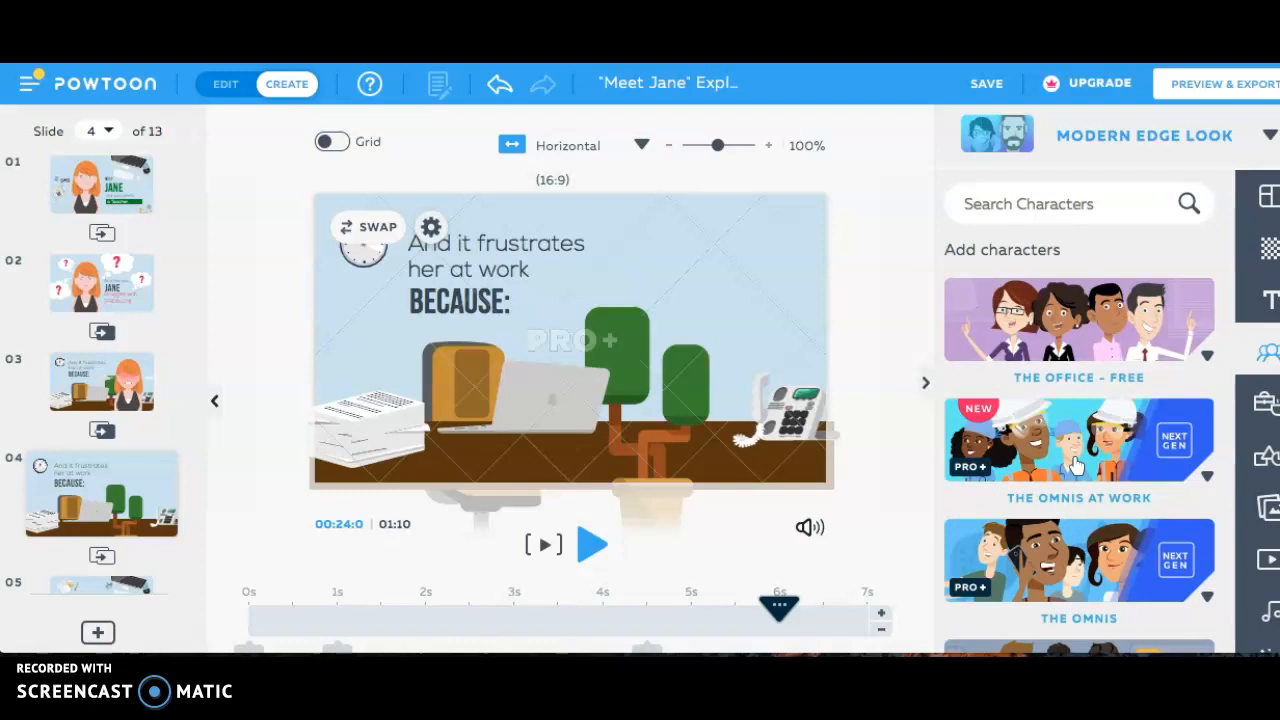
{"action": "scroll", "coordinate": [1095, 333], "scroll_direction": "down", "scroll_amount": 5}
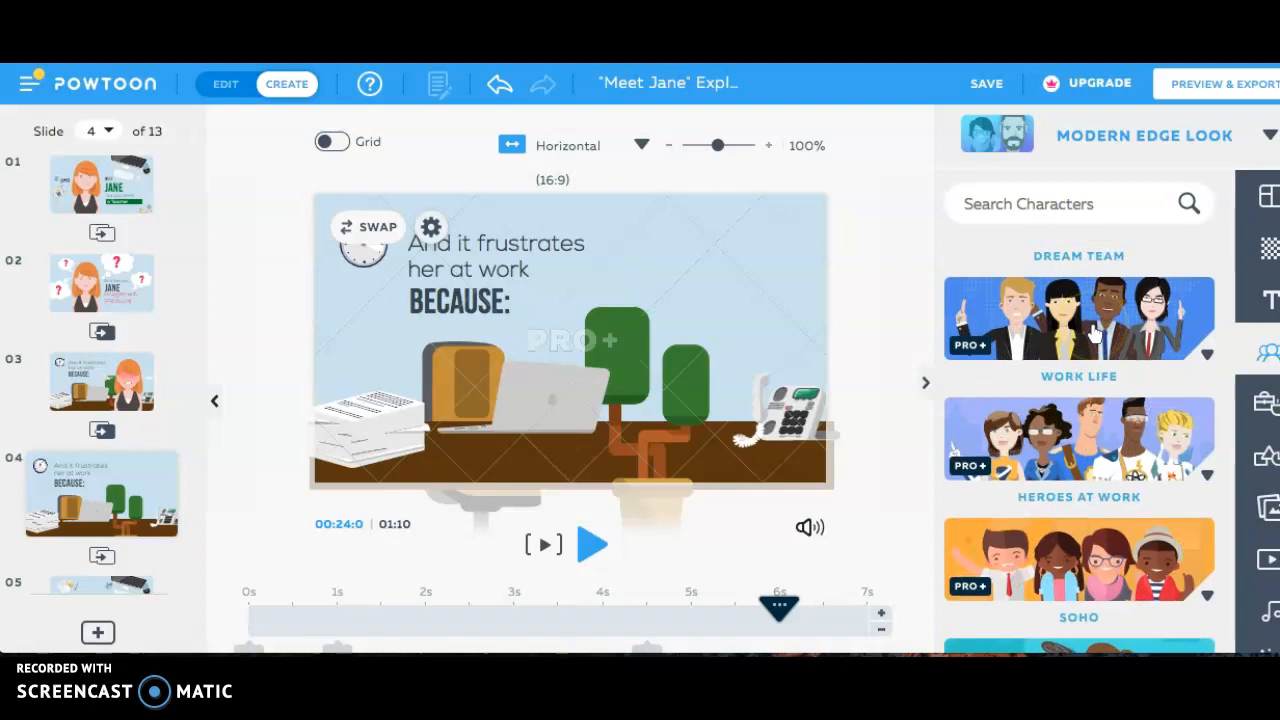
{"action": "scroll", "coordinate": [1095, 333], "scroll_direction": "down", "scroll_amount": 2}
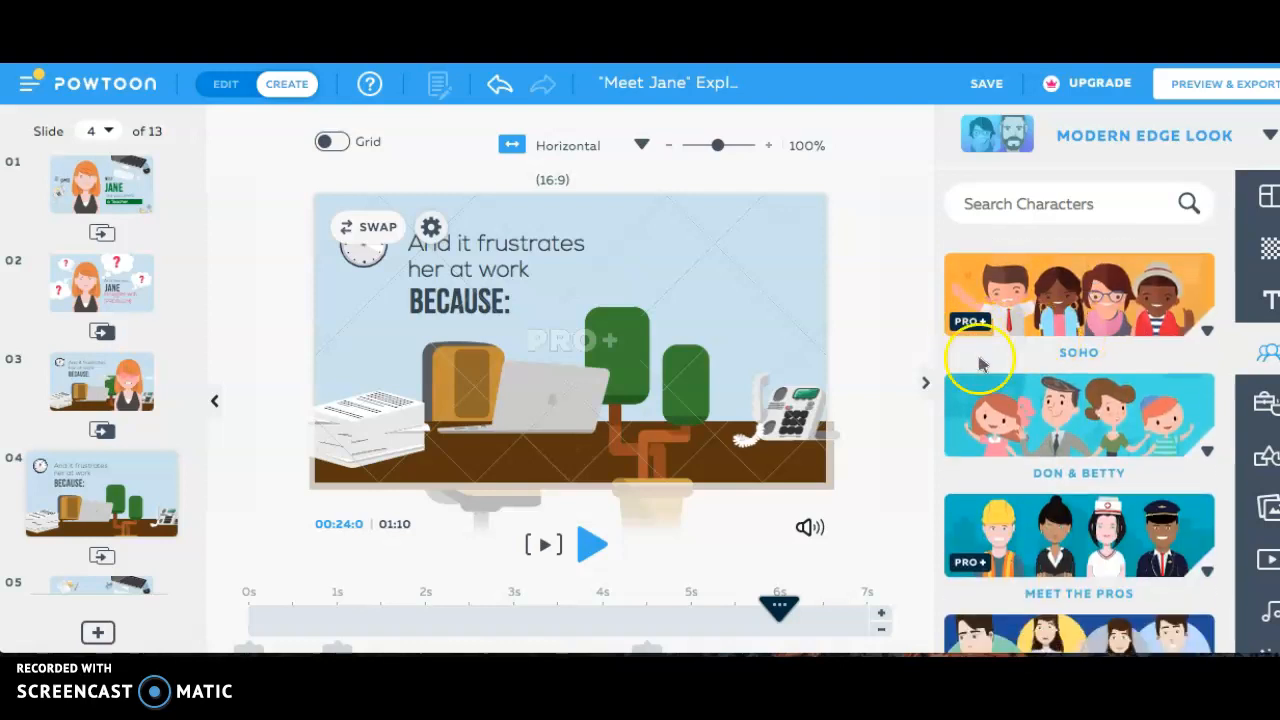
{"action": "left_click", "coordinate": [1052, 420]}
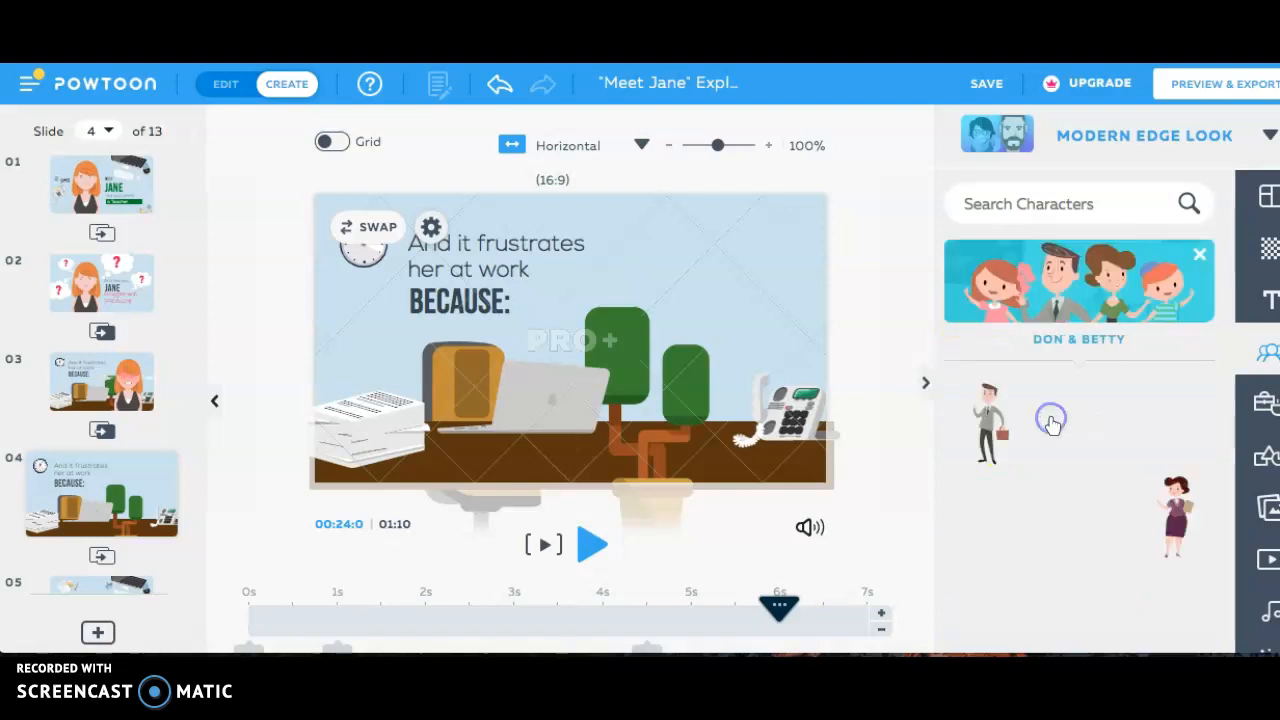
Step: Add the Don & Betty man with the grey sweater and red briefcase to slide 4 in the Hello pose
{"action": "scroll", "coordinate": [1052, 425], "scroll_direction": "down", "scroll_amount": 3}
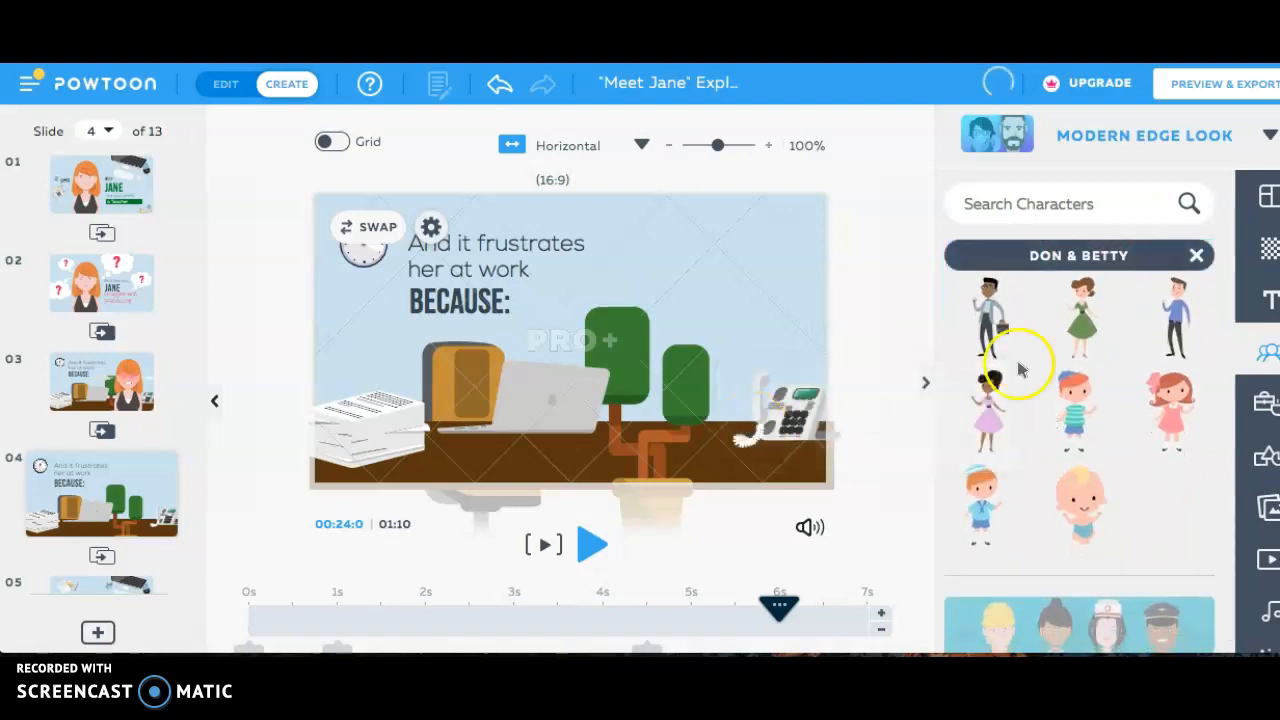
{"action": "scroll", "coordinate": [1205, 470], "scroll_direction": "down", "scroll_amount": 2}
{"action": "scroll", "coordinate": [1172, 438], "scroll_direction": "up", "scroll_amount": 5}
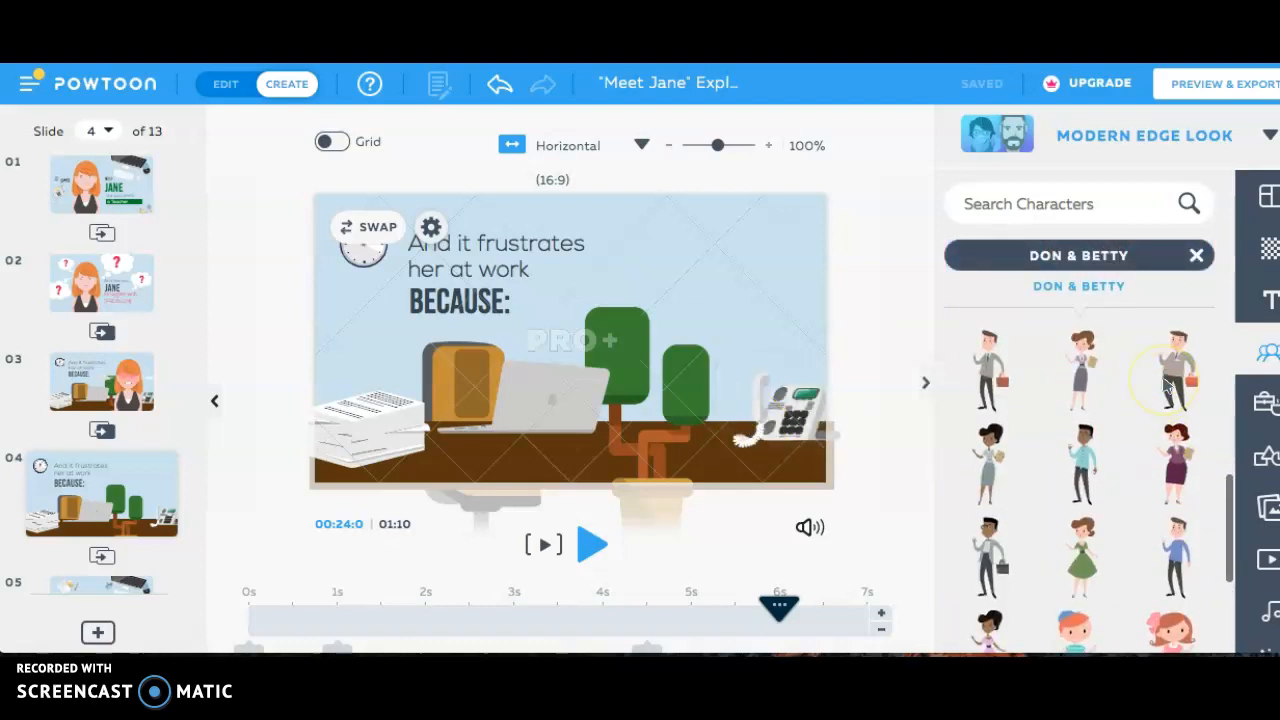
{"action": "mouse_move", "coordinate": [1078, 370]}
{"action": "mouse_move", "coordinate": [1200, 385]}
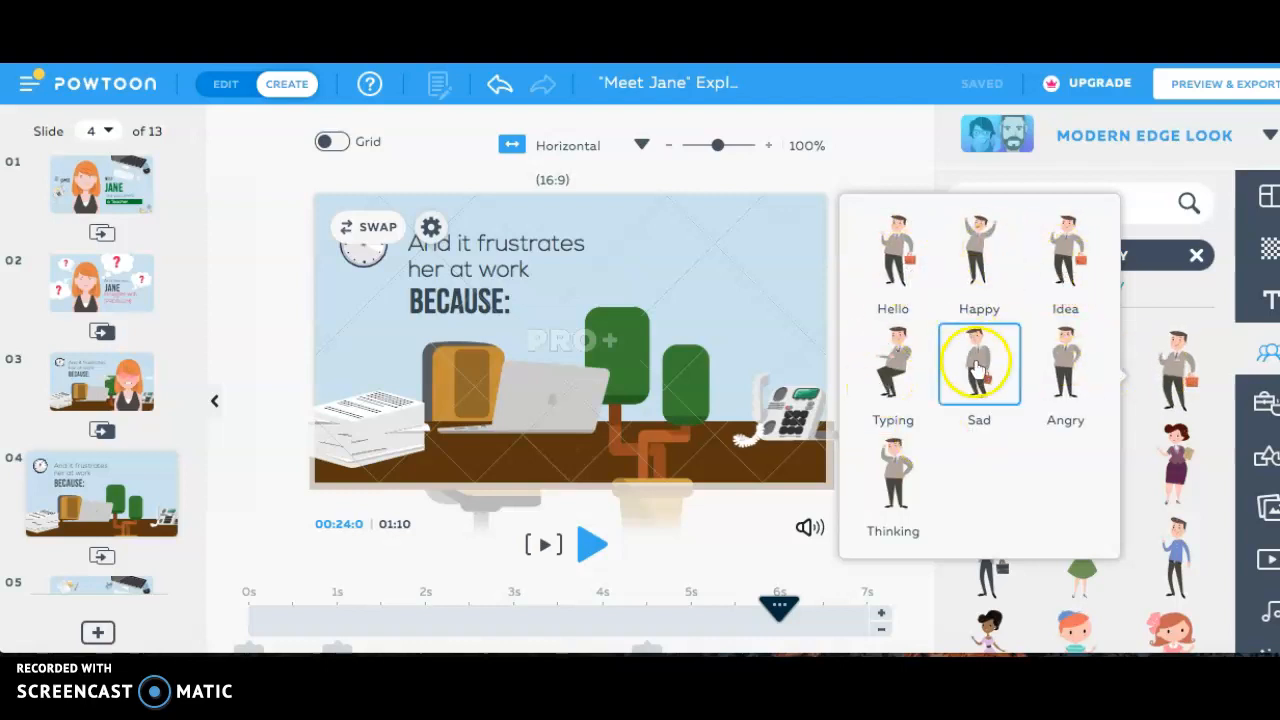
{"action": "left_click", "coordinate": [890, 240]}
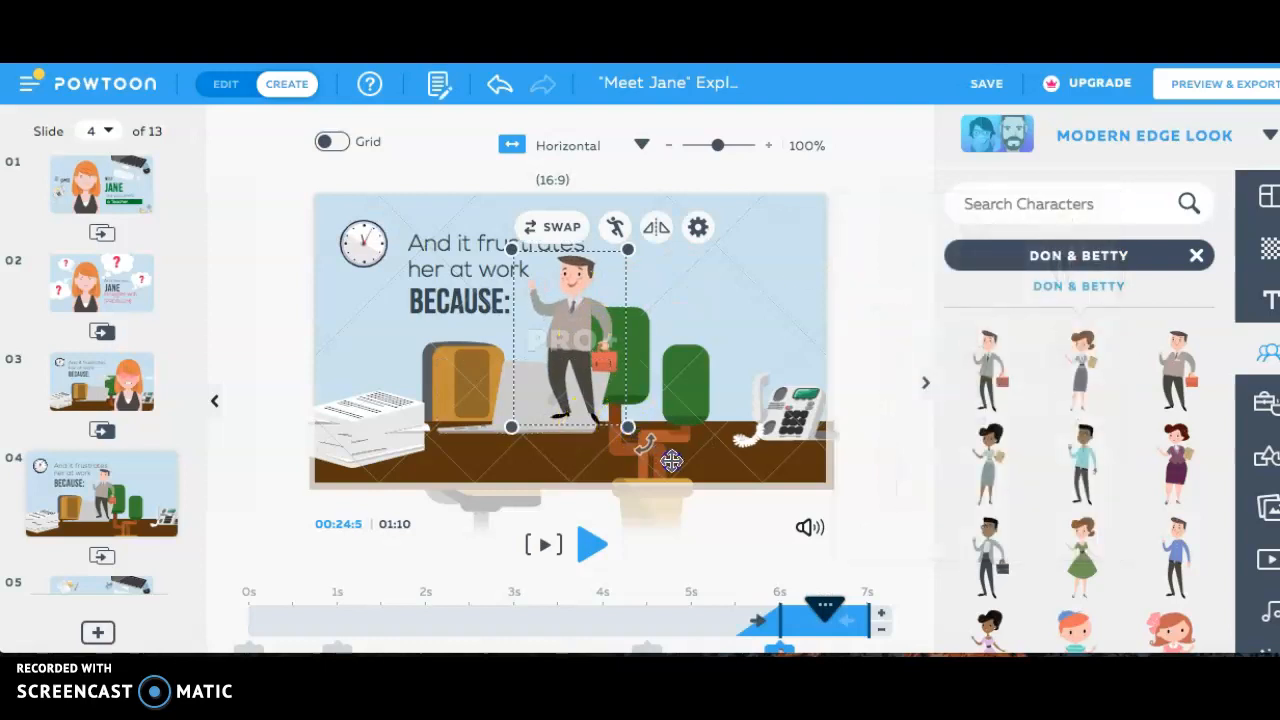
Step: Enlarge the man on slide 4 and place him on the right side of the scene, in front of the desk phone
{"action": "left_click_drag", "start_coordinate": [629, 427], "coordinate": [671, 496]}
{"action": "left_click_drag", "start_coordinate": [583, 279], "coordinate": [692, 267]}
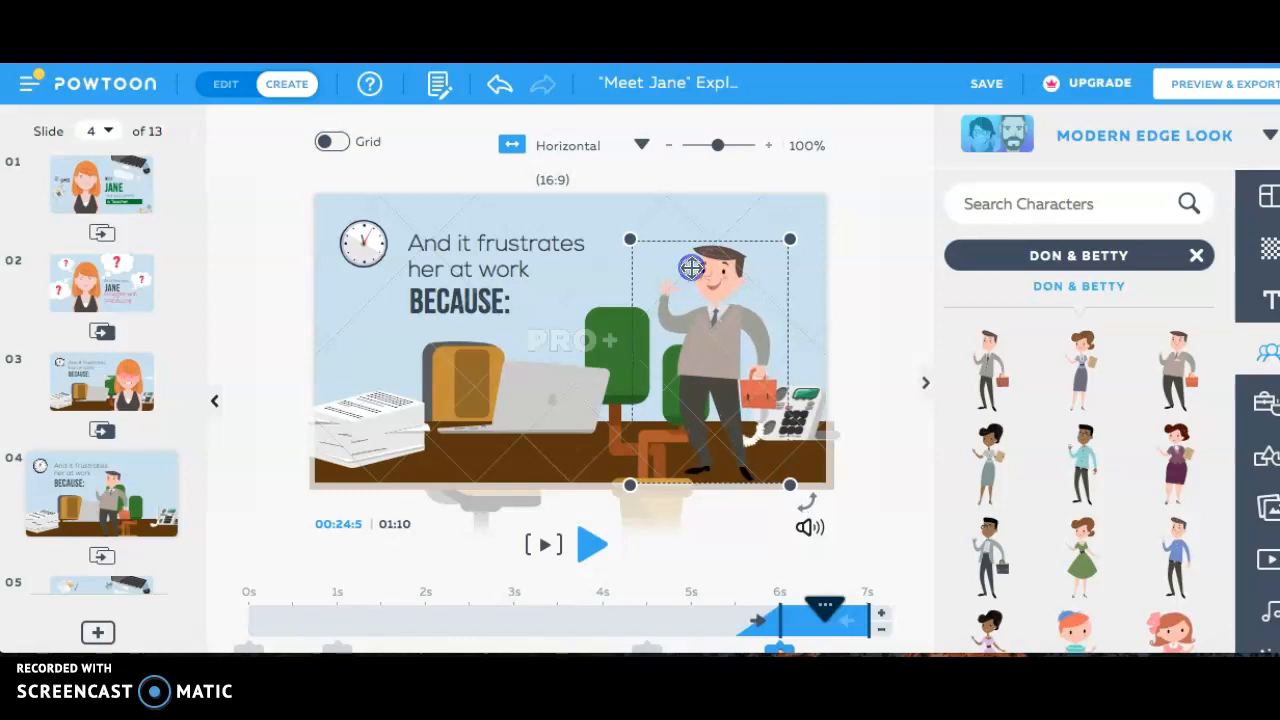
{"action": "left_click", "coordinate": [706, 262]}
Step: Check the man's available poses without changing his pose, and try flipping him horizontally and back
{"action": "left_click", "coordinate": [685, 228]}
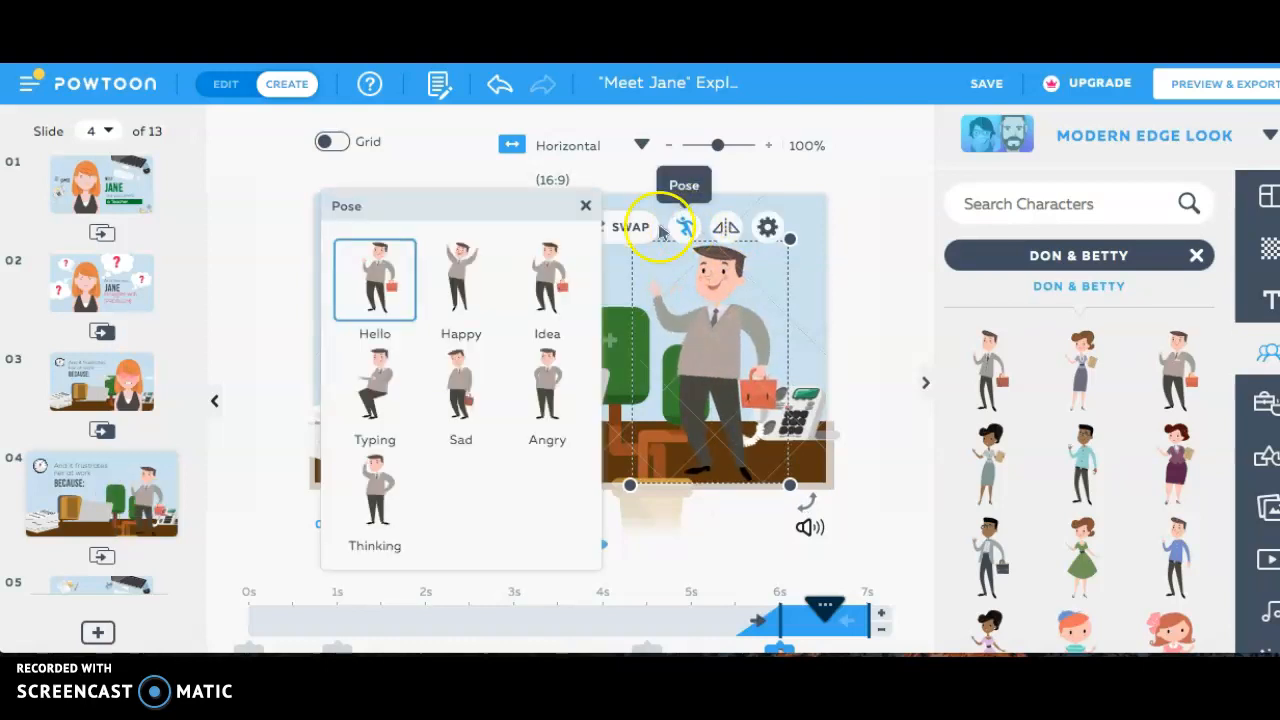
{"action": "left_click", "coordinate": [586, 206]}
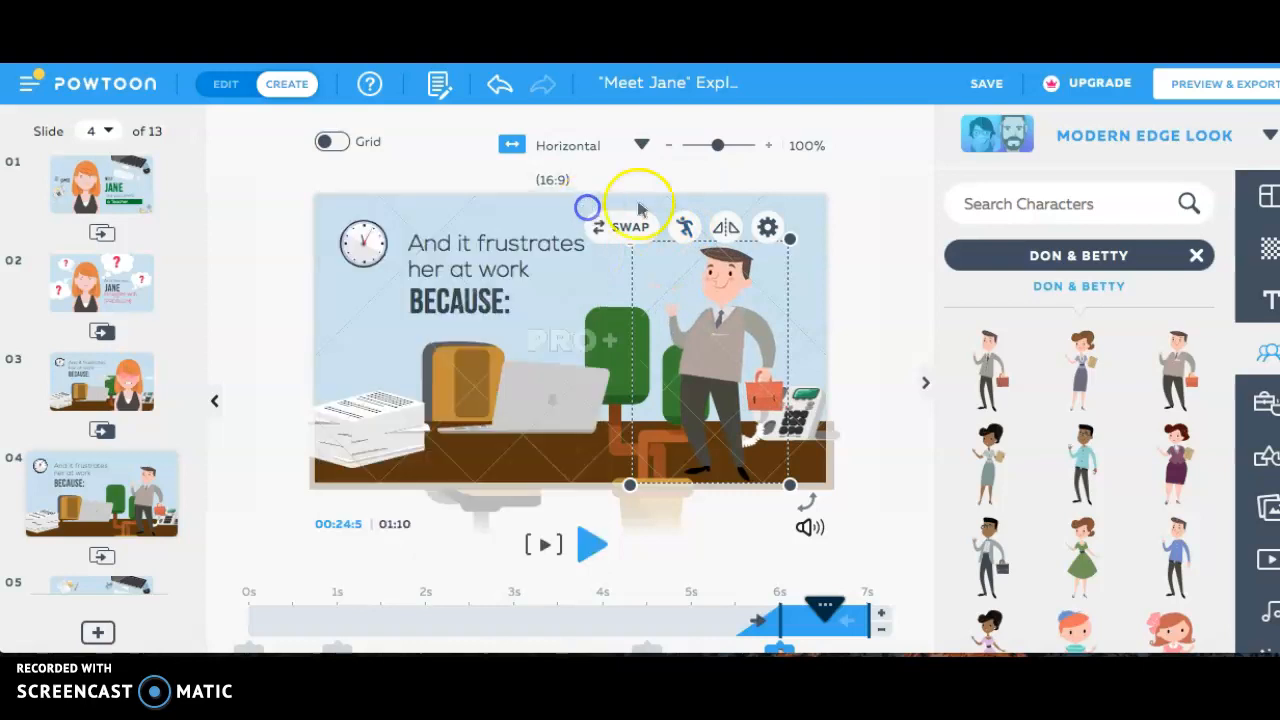
{"action": "left_click", "coordinate": [726, 228]}
{"action": "left_click", "coordinate": [722, 228]}
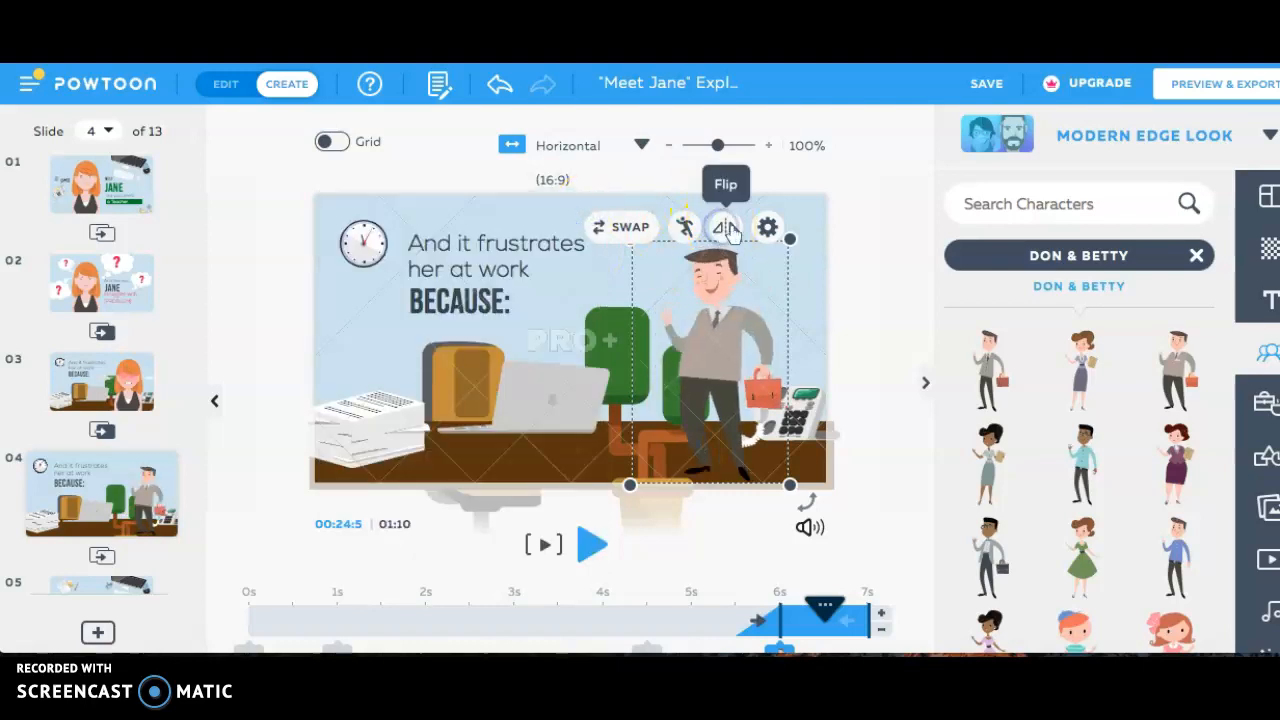
Step: Review the man's additional editing options and the timeline timing of the "BECAUSE:" text on slide 4
{"action": "left_click", "coordinate": [767, 228]}
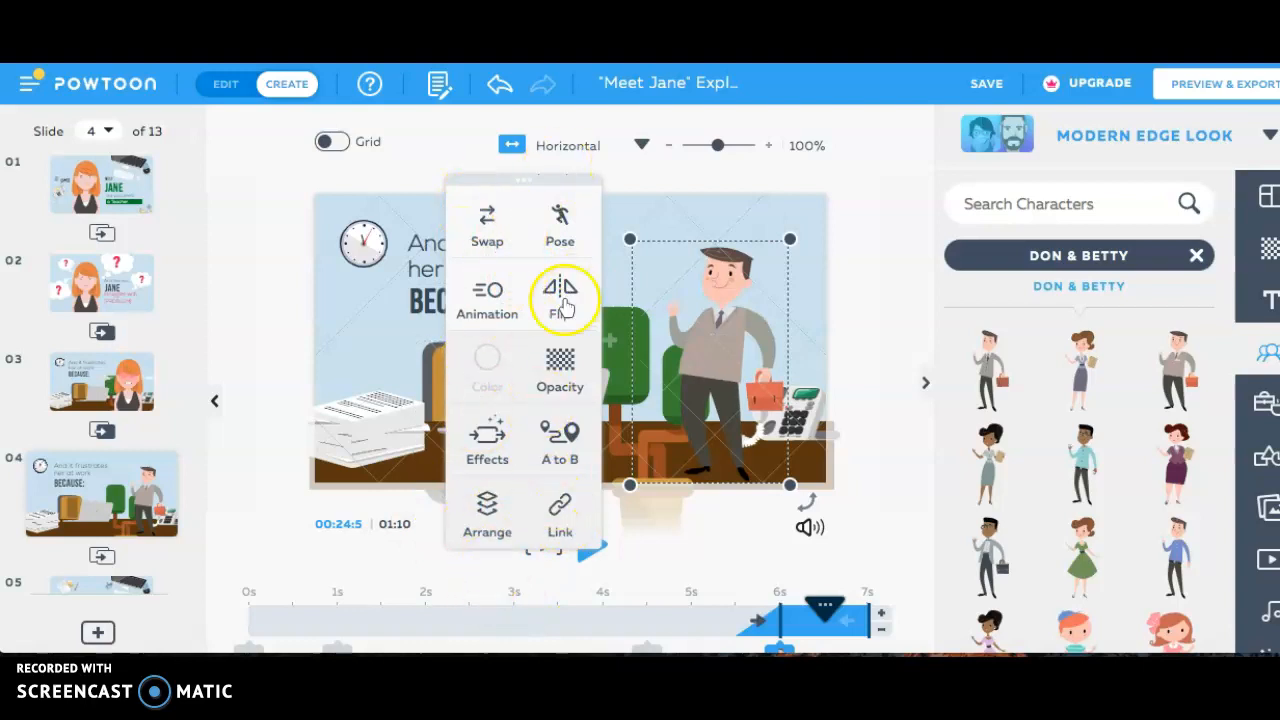
{"action": "left_click", "coordinate": [860, 313]}
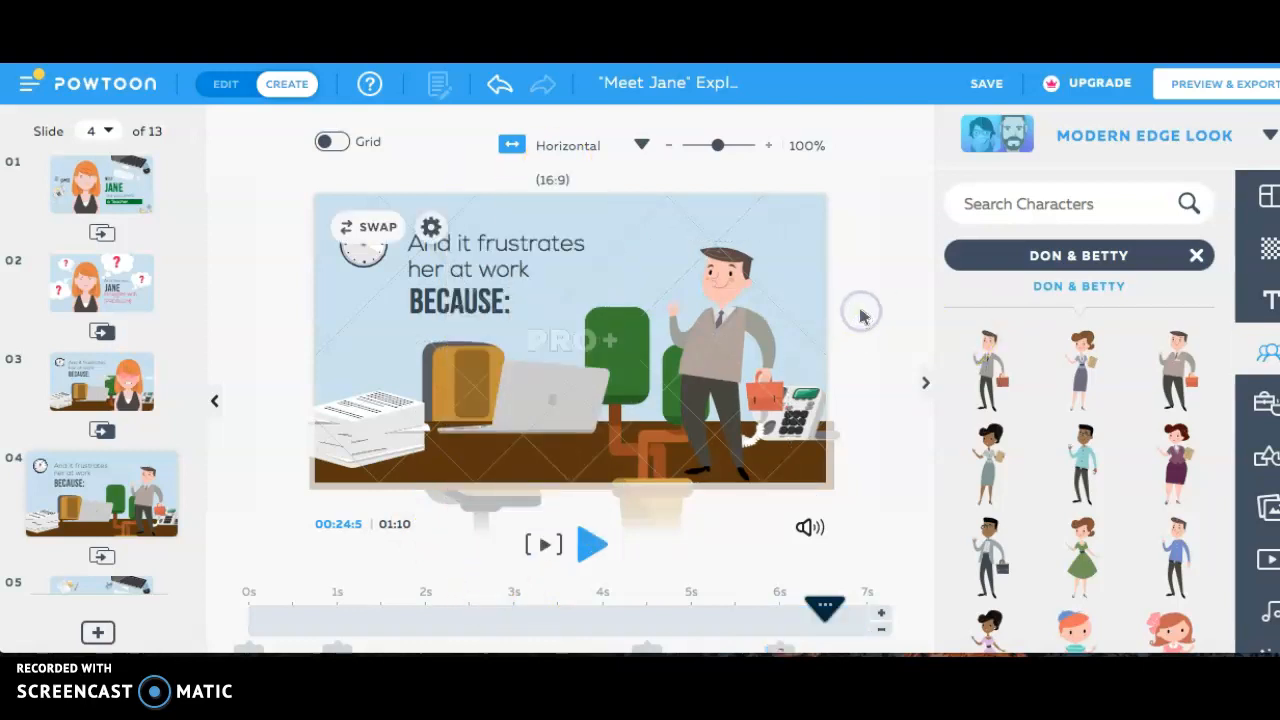
{"action": "left_click", "coordinate": [683, 452]}
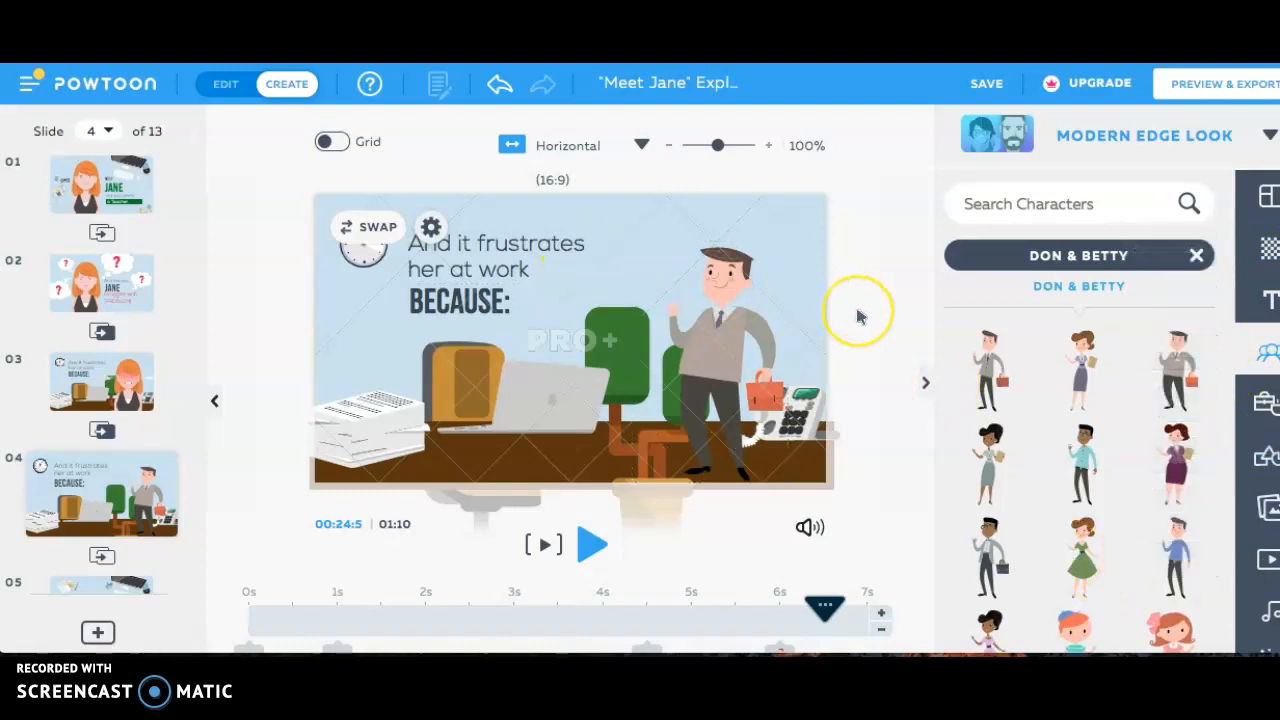
{"action": "left_click", "coordinate": [509, 400]}
{"action": "left_click", "coordinate": [457, 291]}
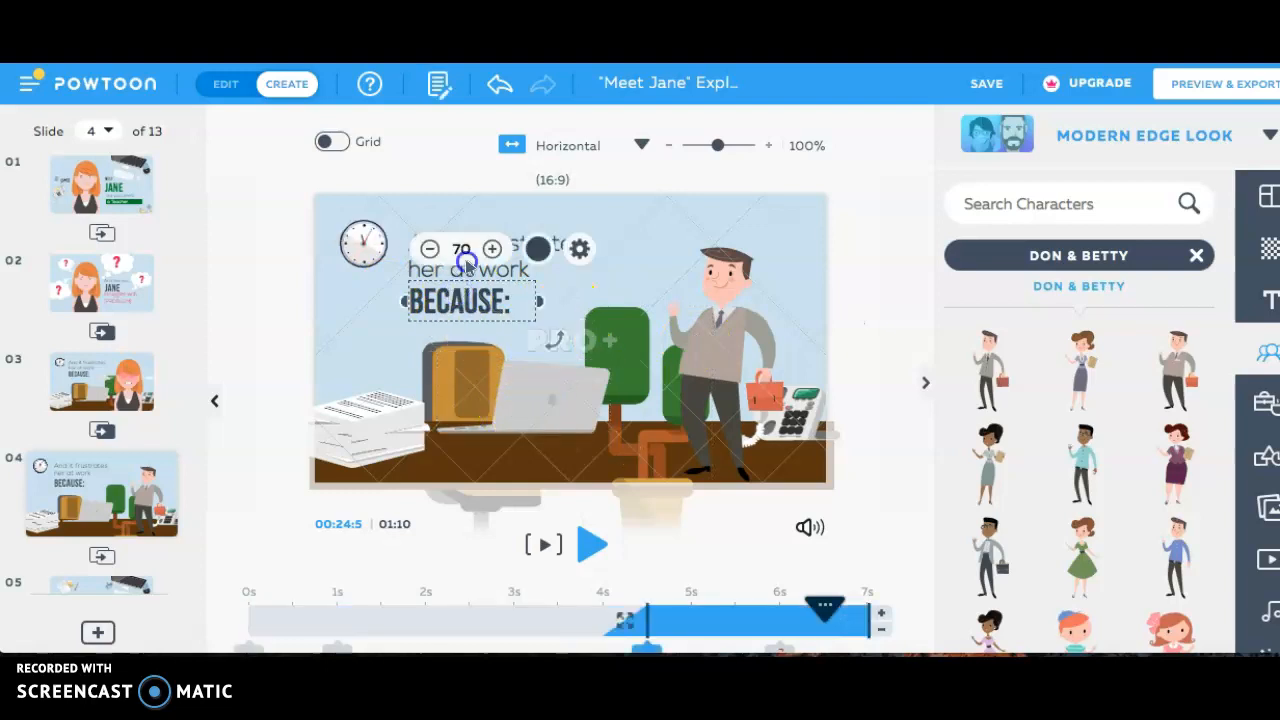
Step: Check the laptop's timing on slide 4 and play the slide to review its animations
{"action": "left_click", "coordinate": [606, 348]}
{"action": "left_click", "coordinate": [415, 421]}
{"action": "left_click", "coordinate": [469, 400]}
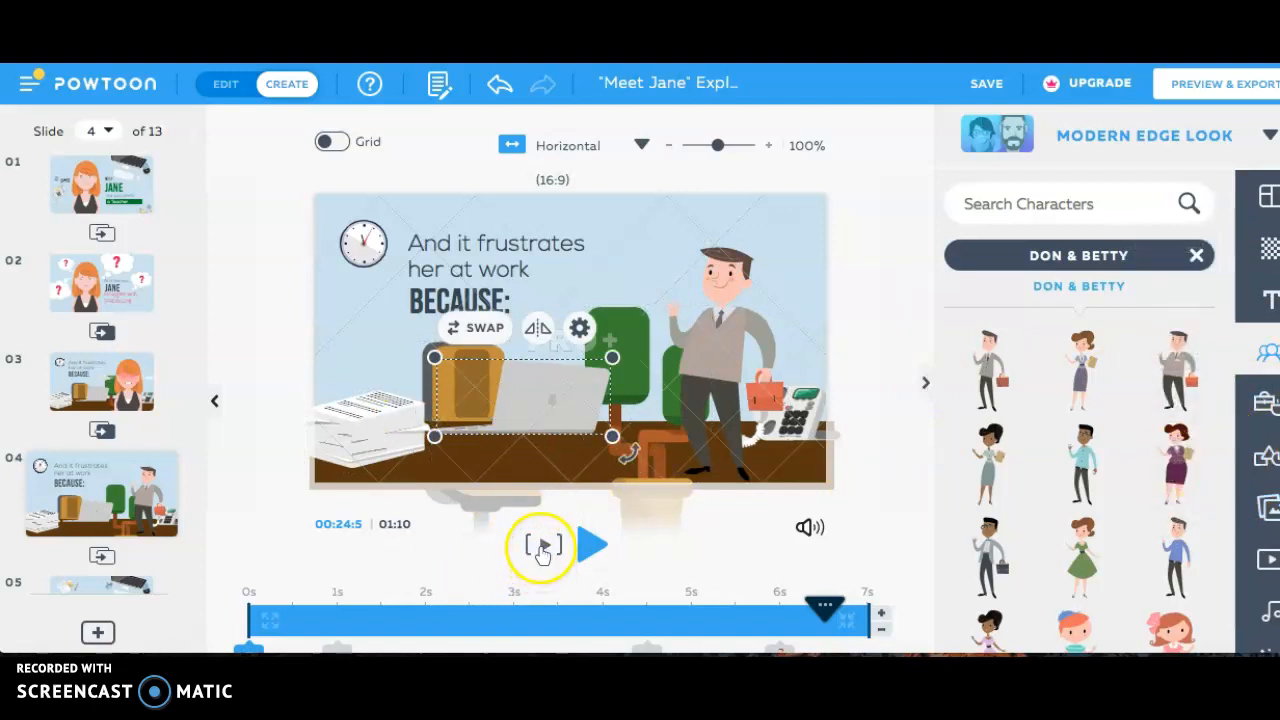
{"action": "left_click", "coordinate": [540, 548]}
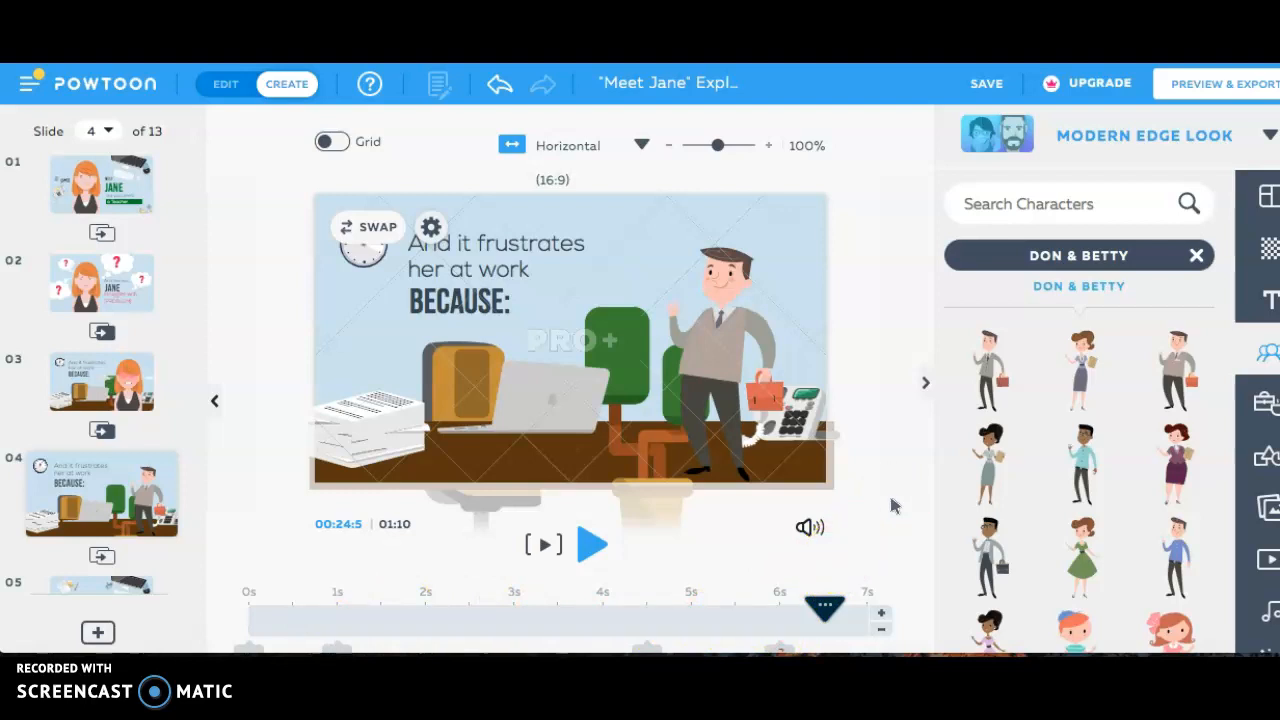
{"action": "left_click", "coordinate": [901, 554]}
Step: Retime slide 4 by starting the "BECAUSE:" text at 3 s, adding 2 seconds to the slide, and bringing the man in at about 4.5 s
{"action": "left_click_drag", "start_coordinate": [645, 648], "coordinate": [514, 648]}
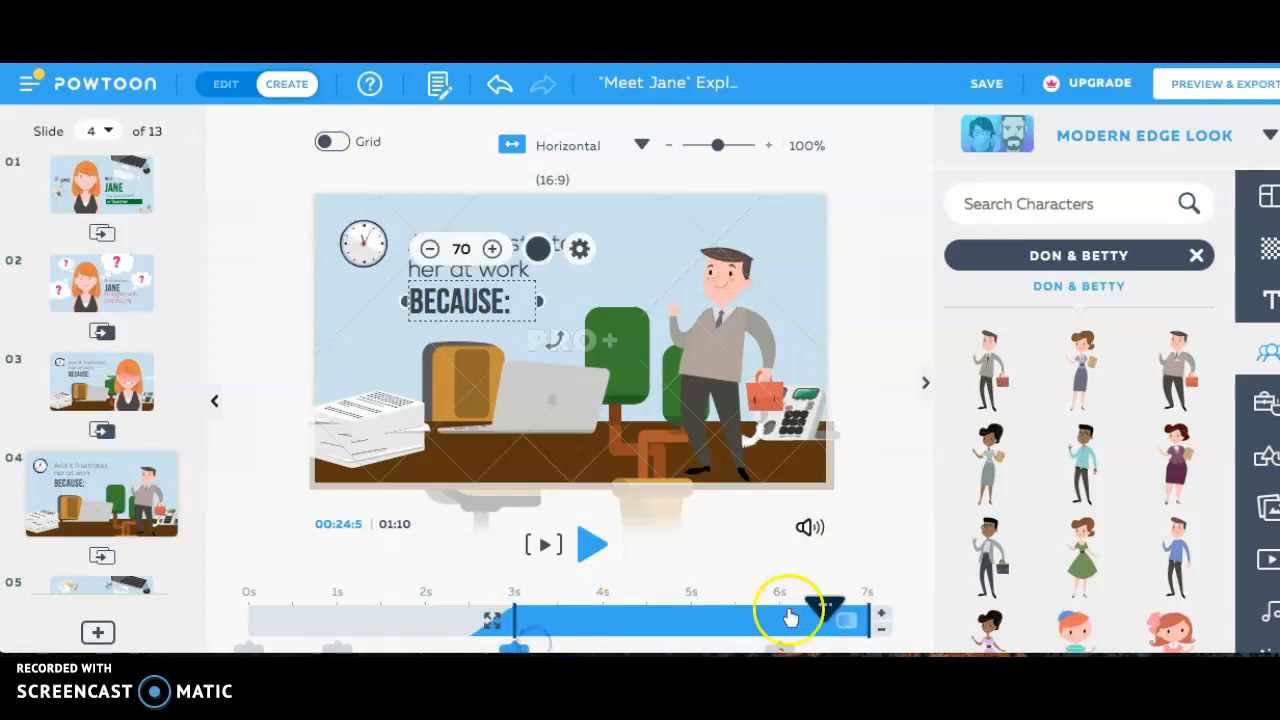
{"action": "left_click", "coordinate": [879, 615]}
{"action": "left_click", "coordinate": [879, 615]}
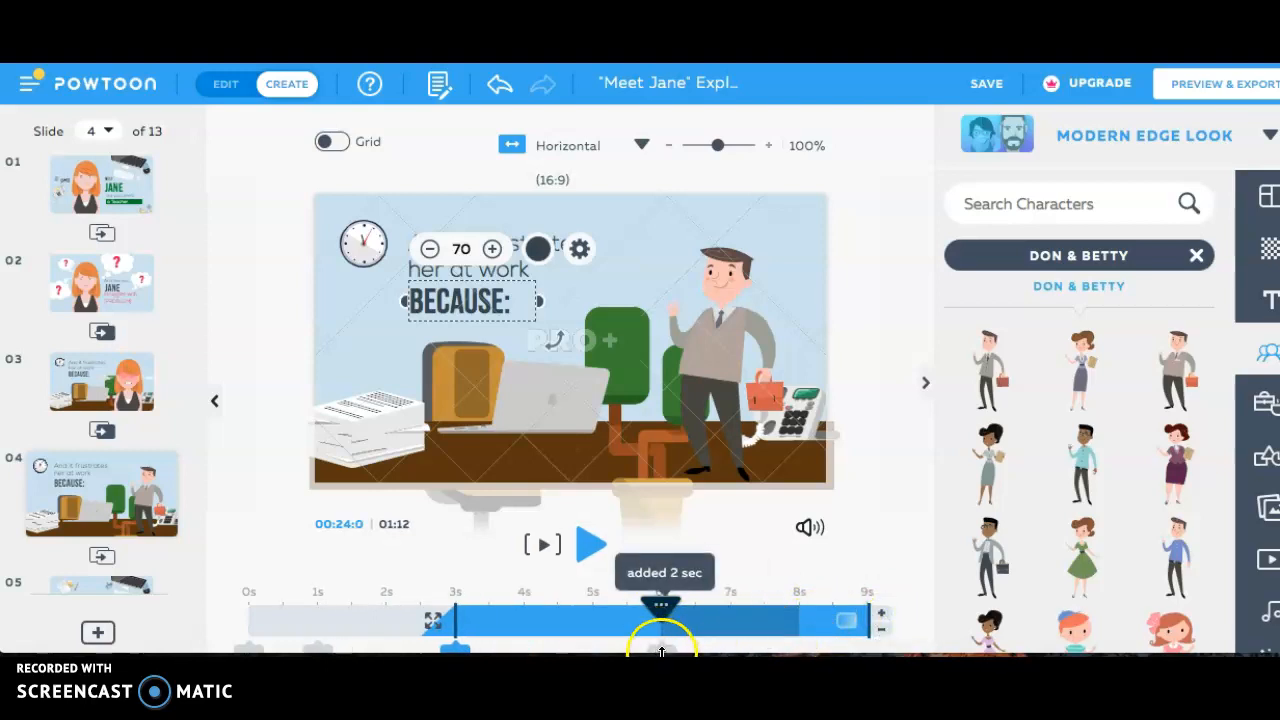
{"action": "left_click_drag", "start_coordinate": [661, 648], "coordinate": [548, 645]}
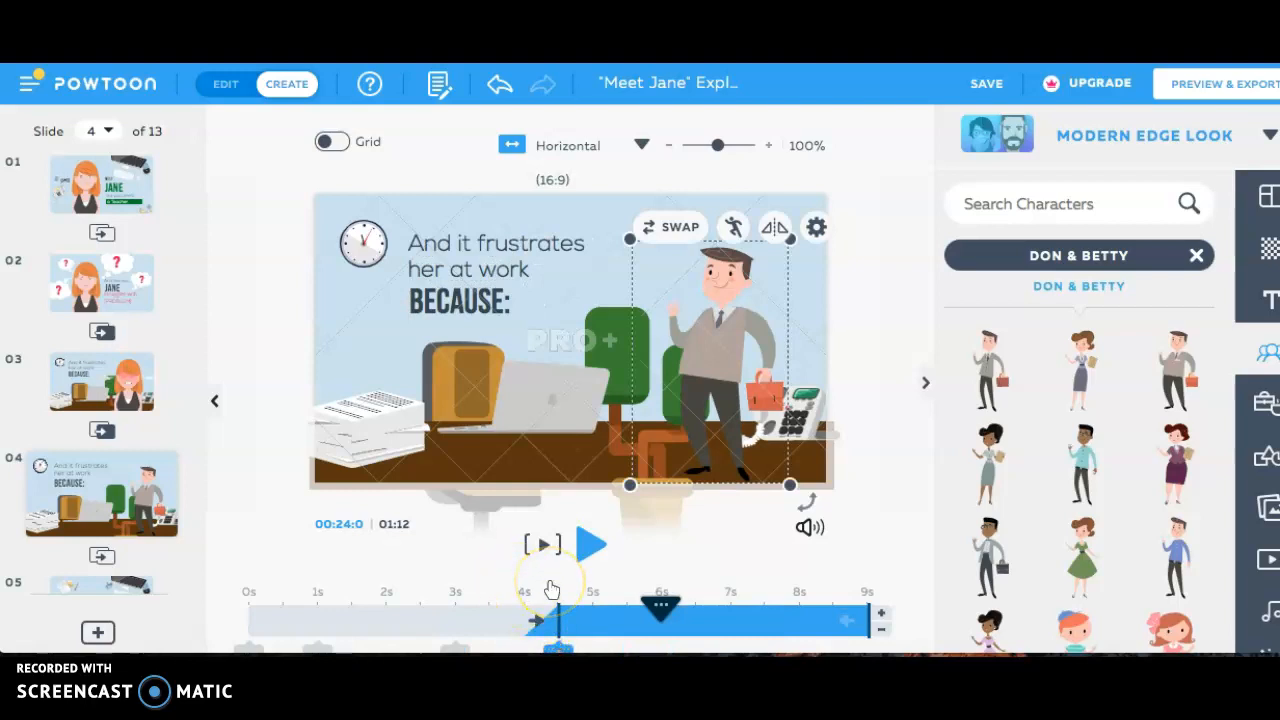
Step: Play slide 4 from its beginning to check the new timing
{"action": "left_click", "coordinate": [340, 605]}
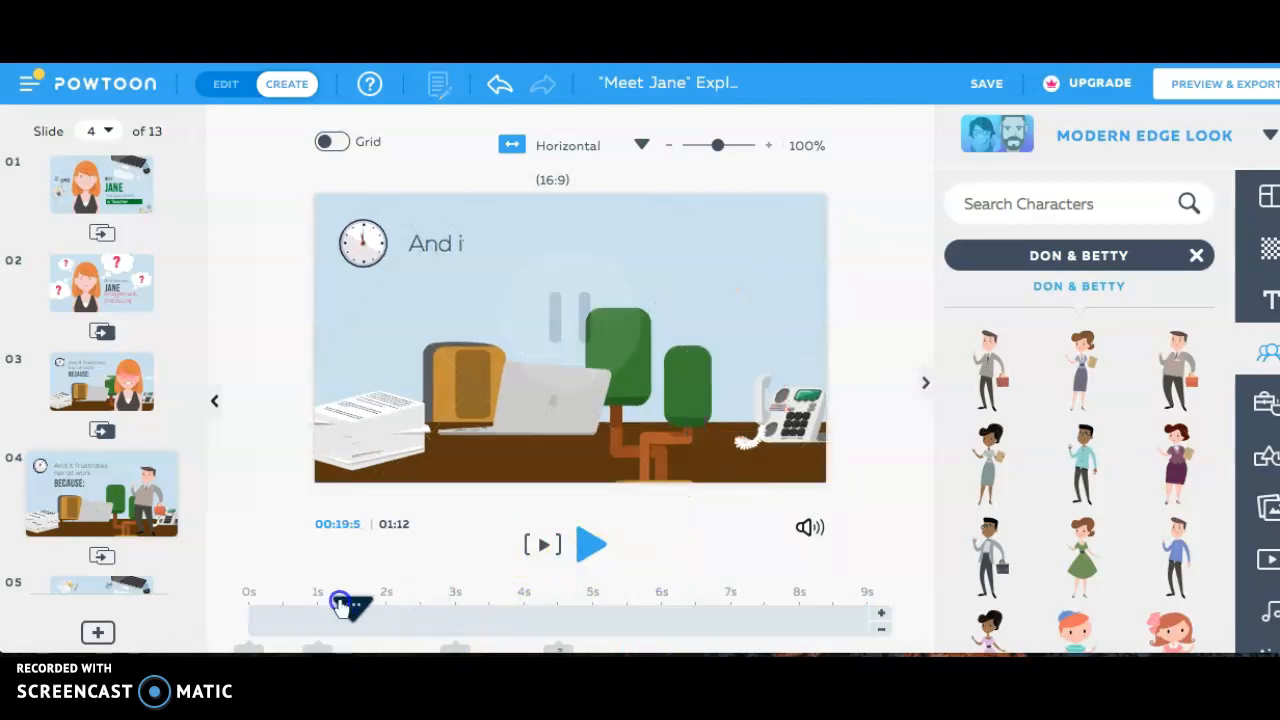
{"action": "left_click", "coordinate": [236, 608]}
{"action": "left_click", "coordinate": [532, 548]}
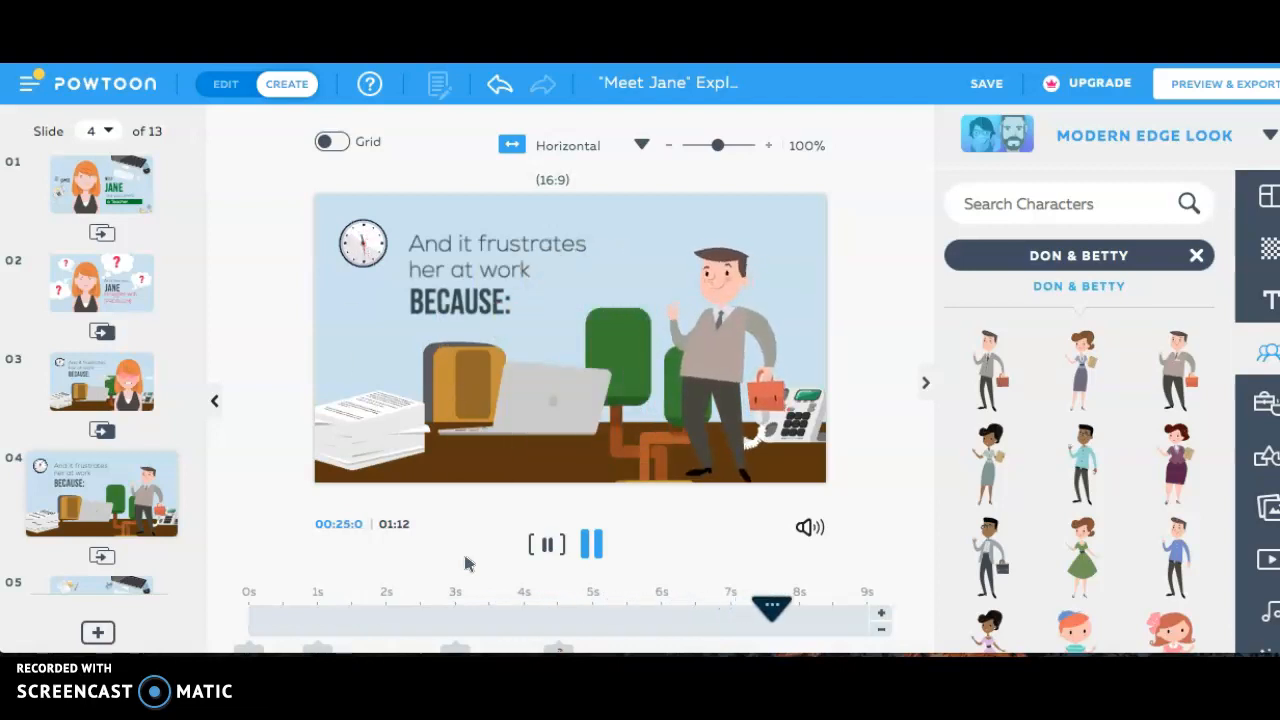
{"action": "left_click", "coordinate": [546, 547]}
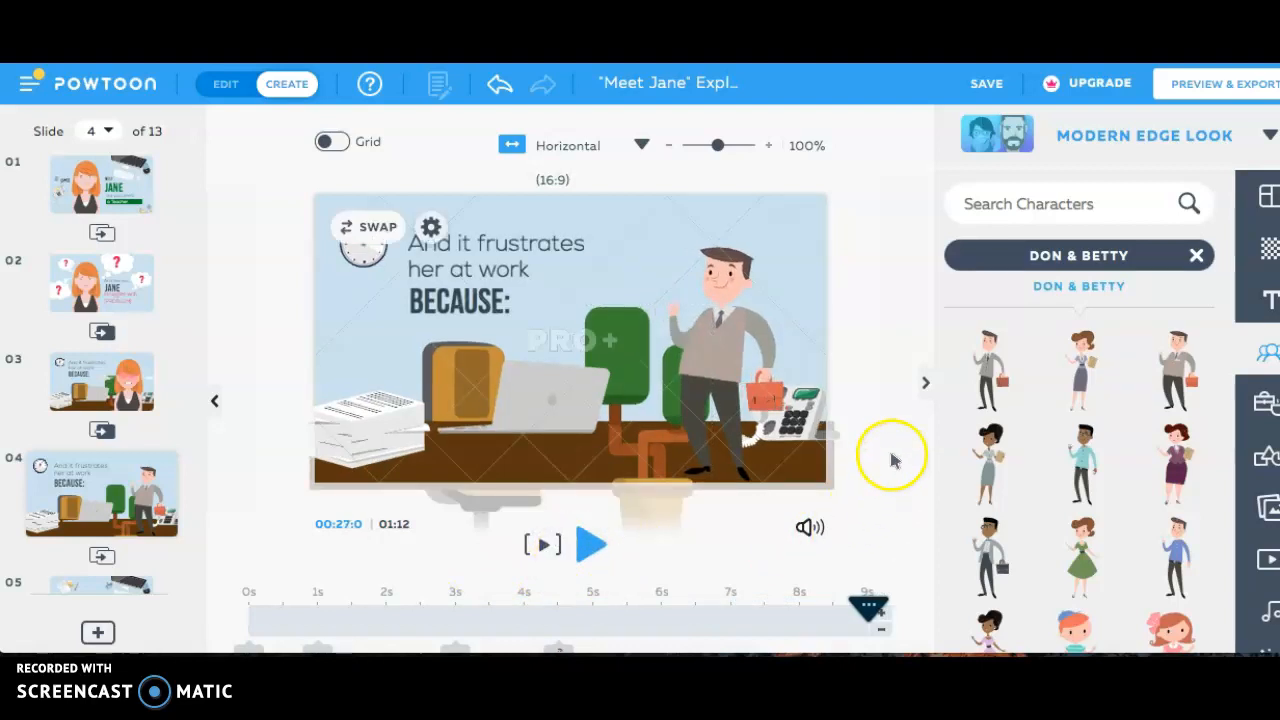
Step: Open the background library, browse the remaining slides, and view slide 6 and slide 7
{"action": "left_click", "coordinate": [1270, 290]}
{"action": "left_click", "coordinate": [1268, 250]}
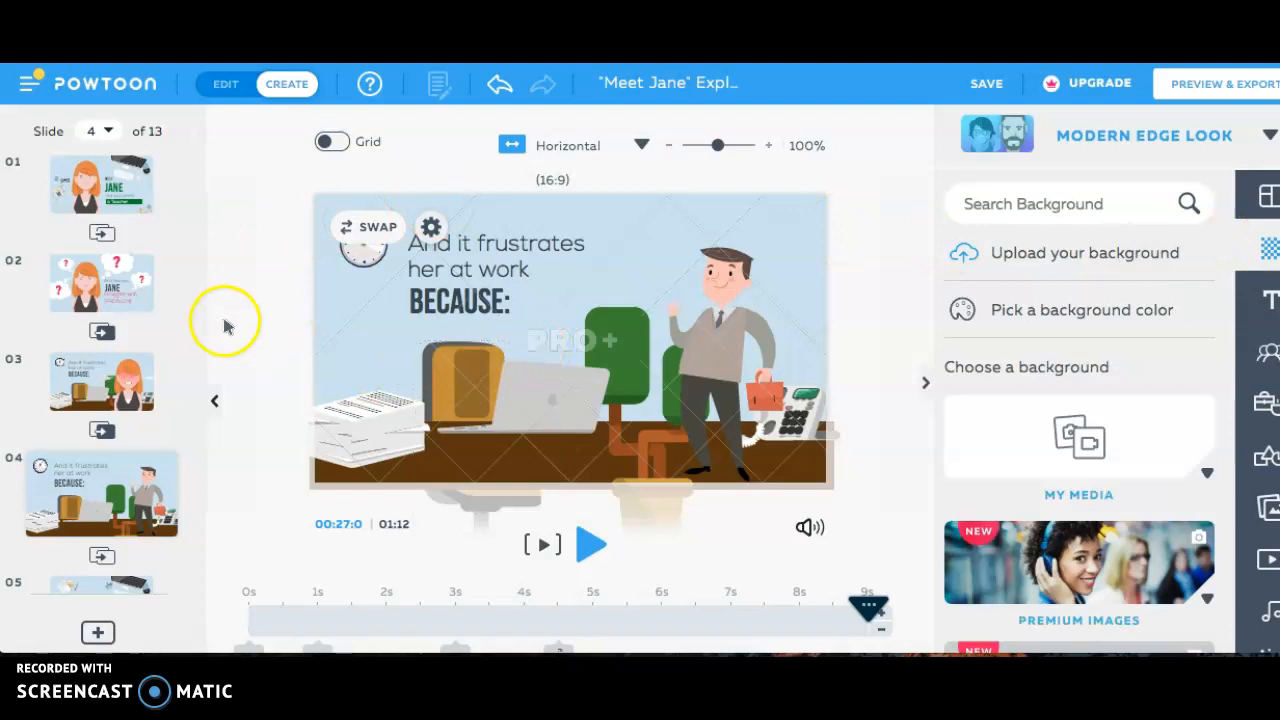
{"action": "scroll", "coordinate": [83, 350], "scroll_direction": "down", "scroll_amount": 10}
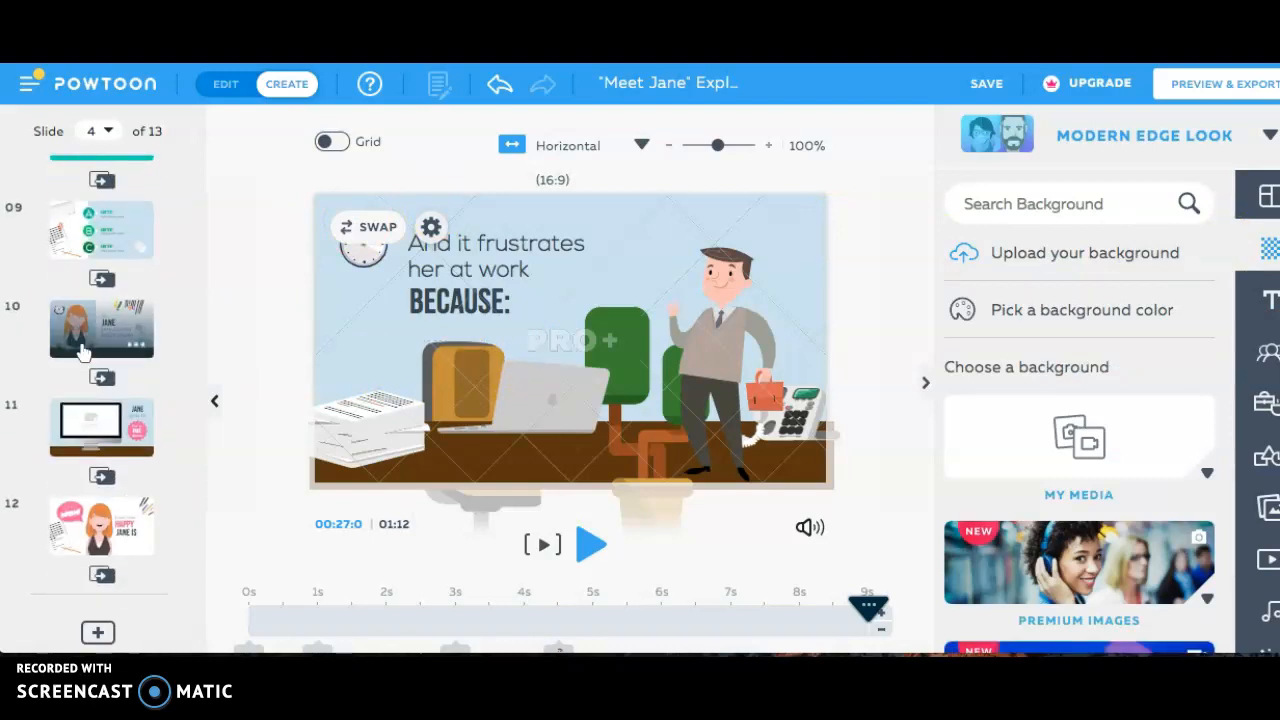
{"action": "scroll", "coordinate": [83, 350], "scroll_direction": "up", "scroll_amount": 5}
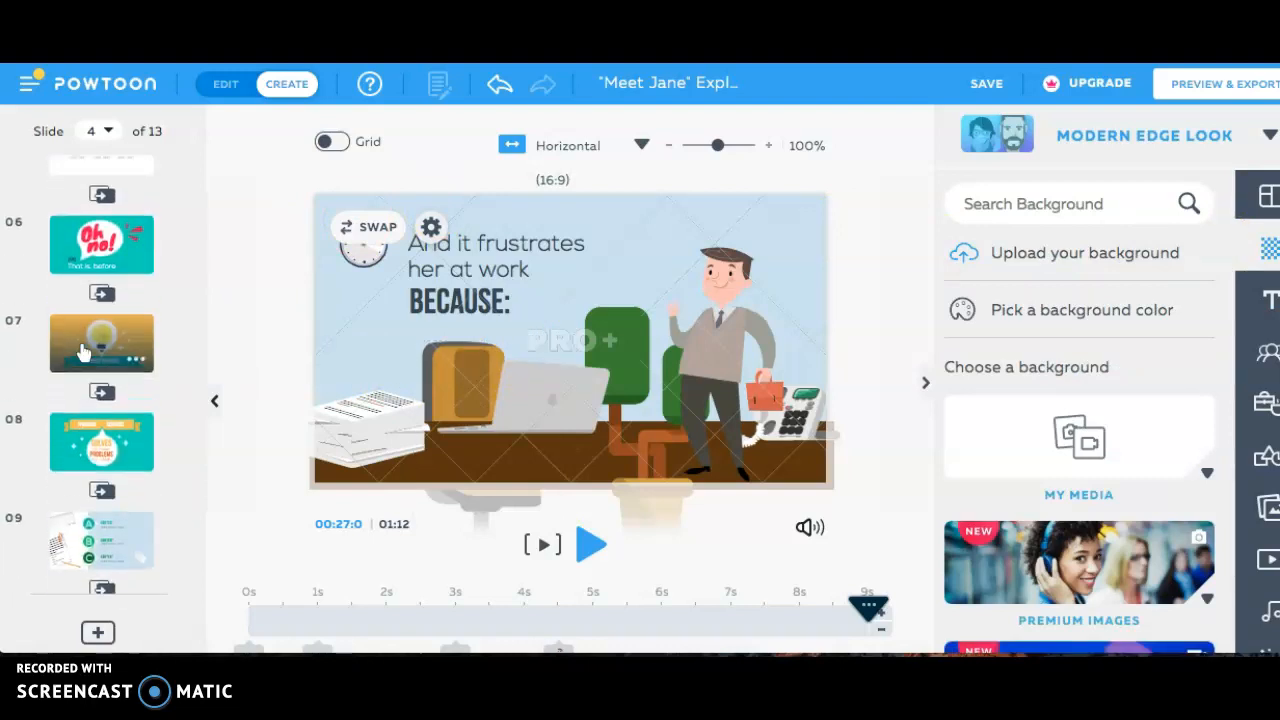
{"action": "left_click", "coordinate": [95, 310]}
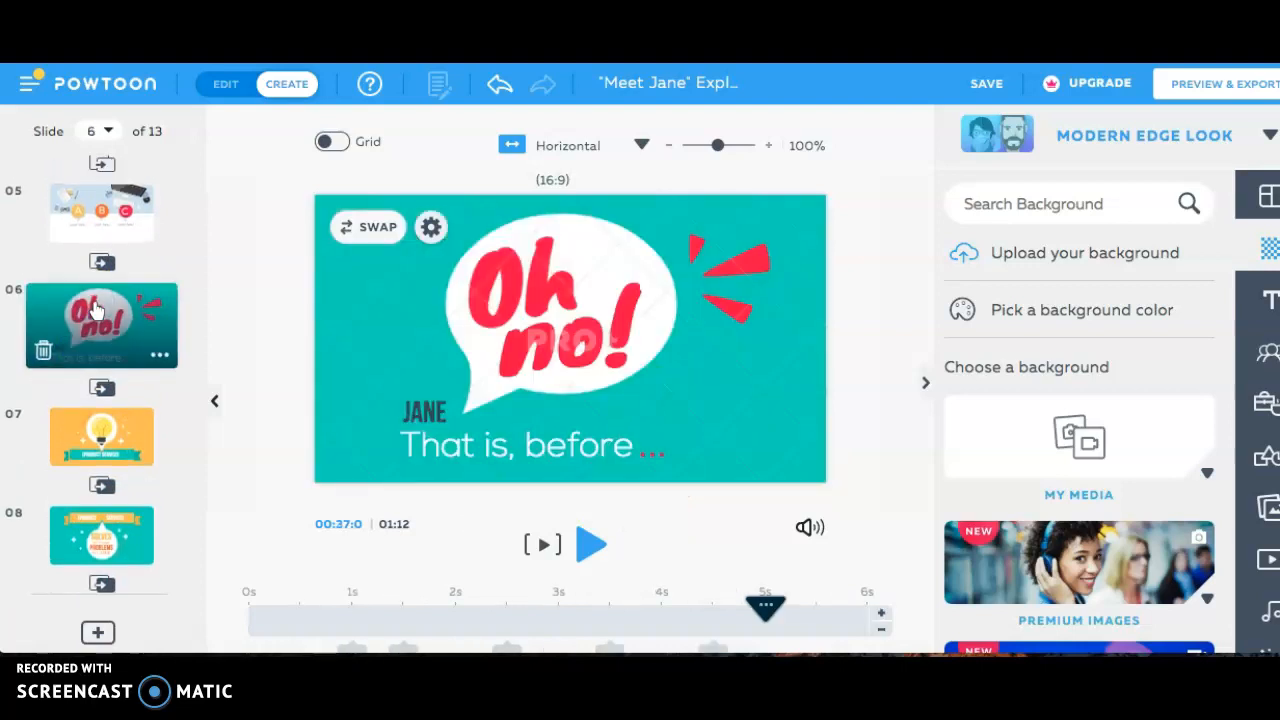
{"action": "left_click", "coordinate": [91, 427]}
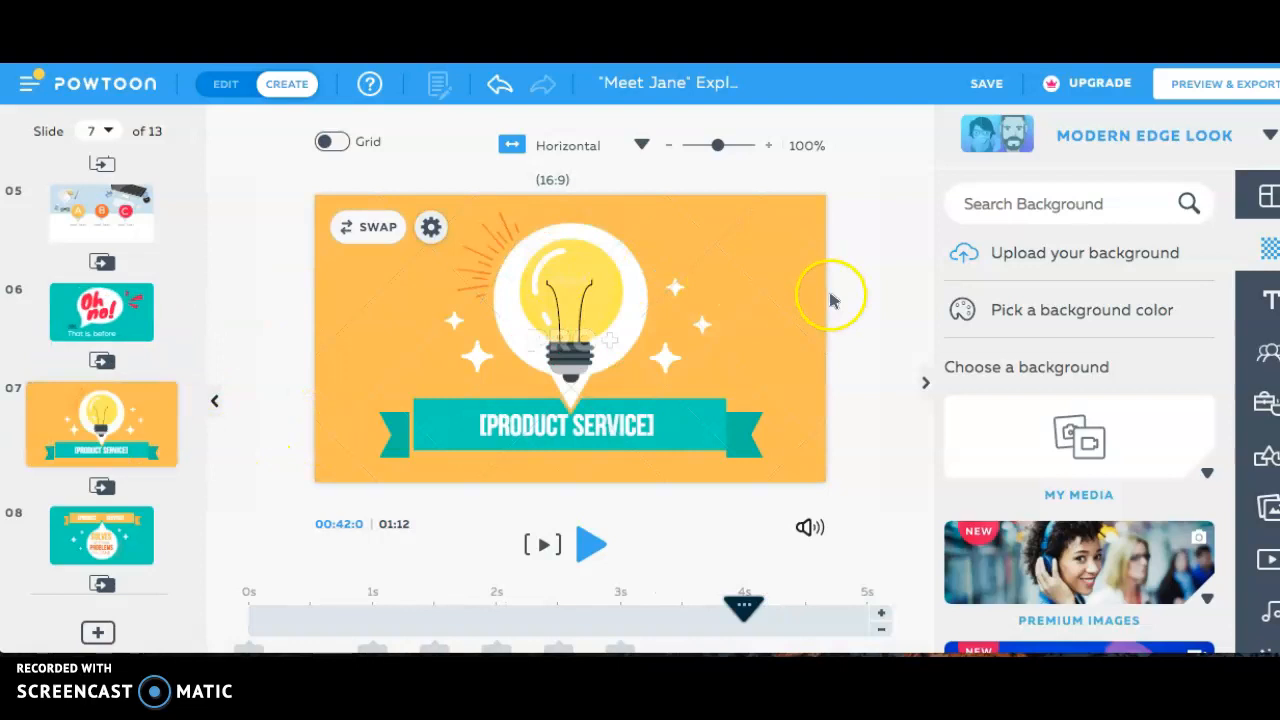
Step: Switch the library to the Whiteboard look and view its Marker - Free and Sketching character sets
{"action": "left_click", "coordinate": [1165, 140]}
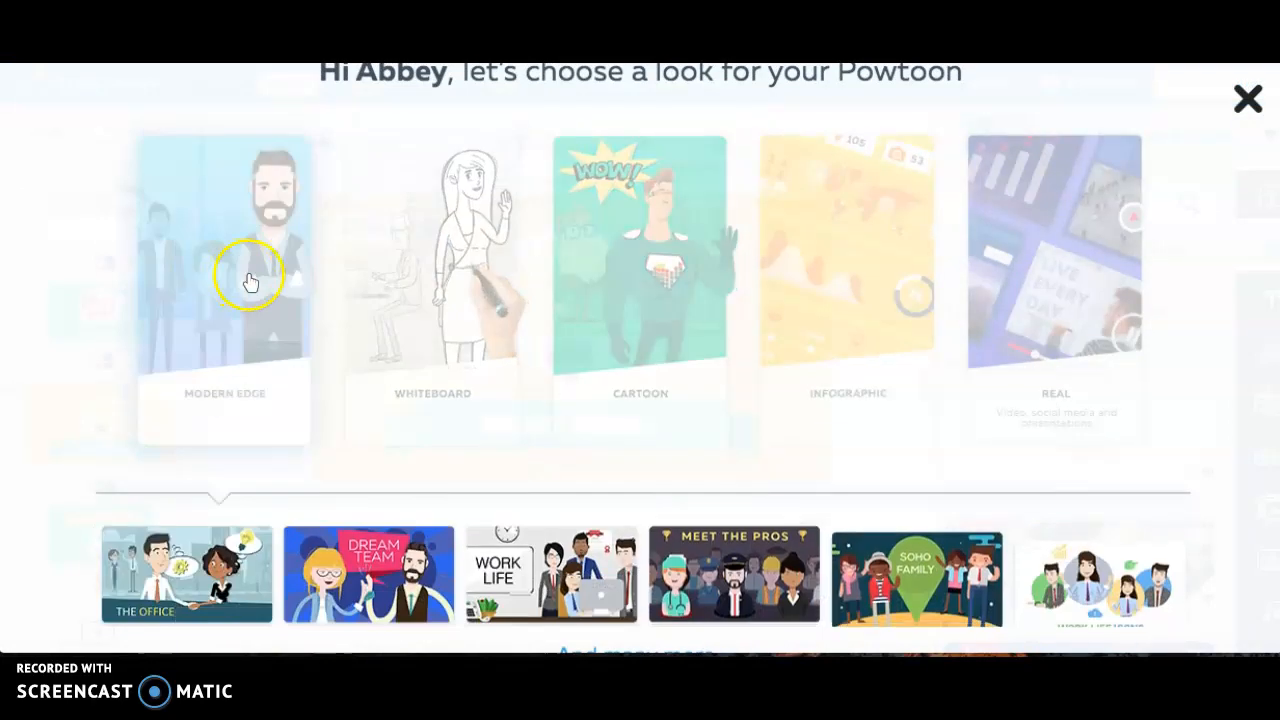
{"action": "left_click", "coordinate": [441, 277]}
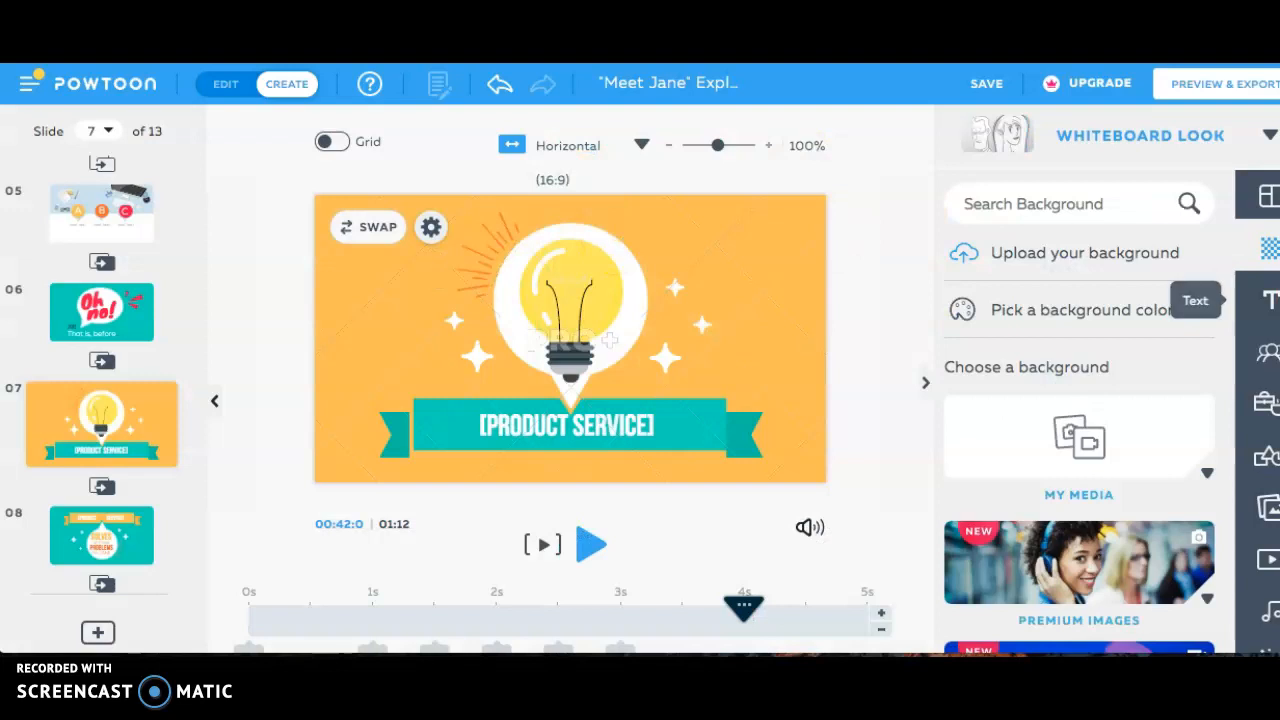
{"action": "left_click", "coordinate": [1270, 362]}
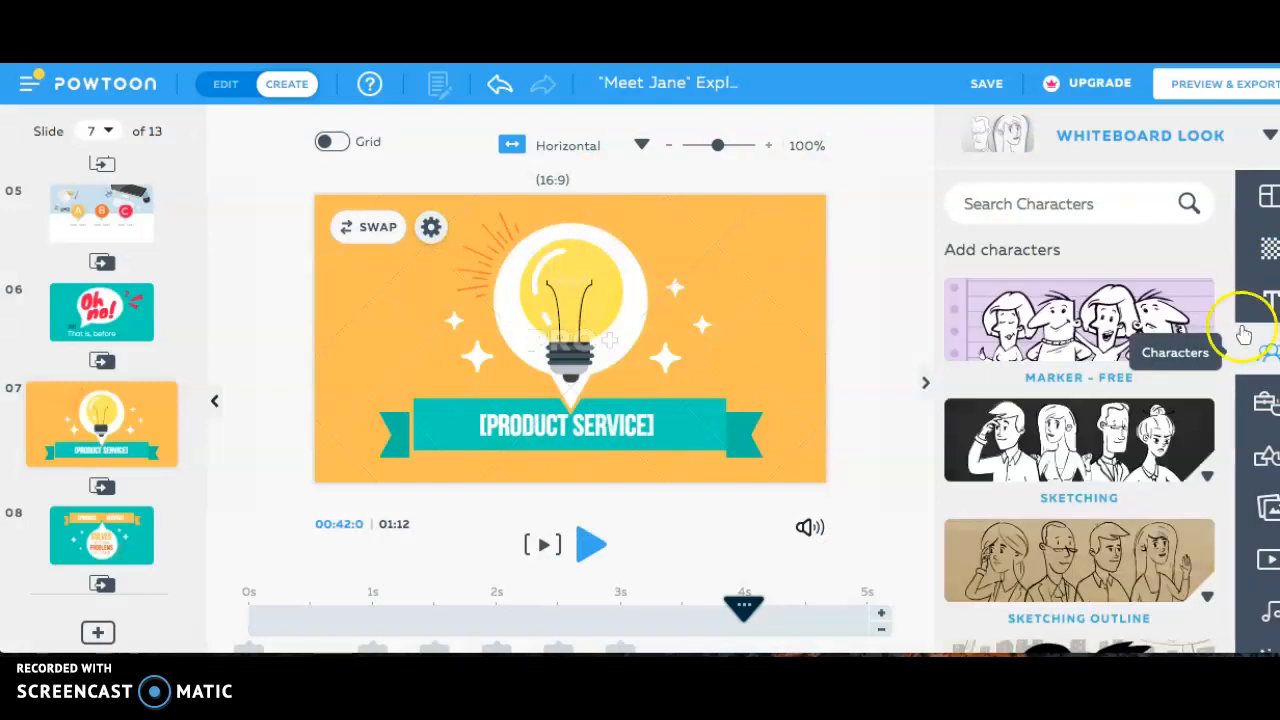
{"action": "left_click", "coordinate": [1050, 340]}
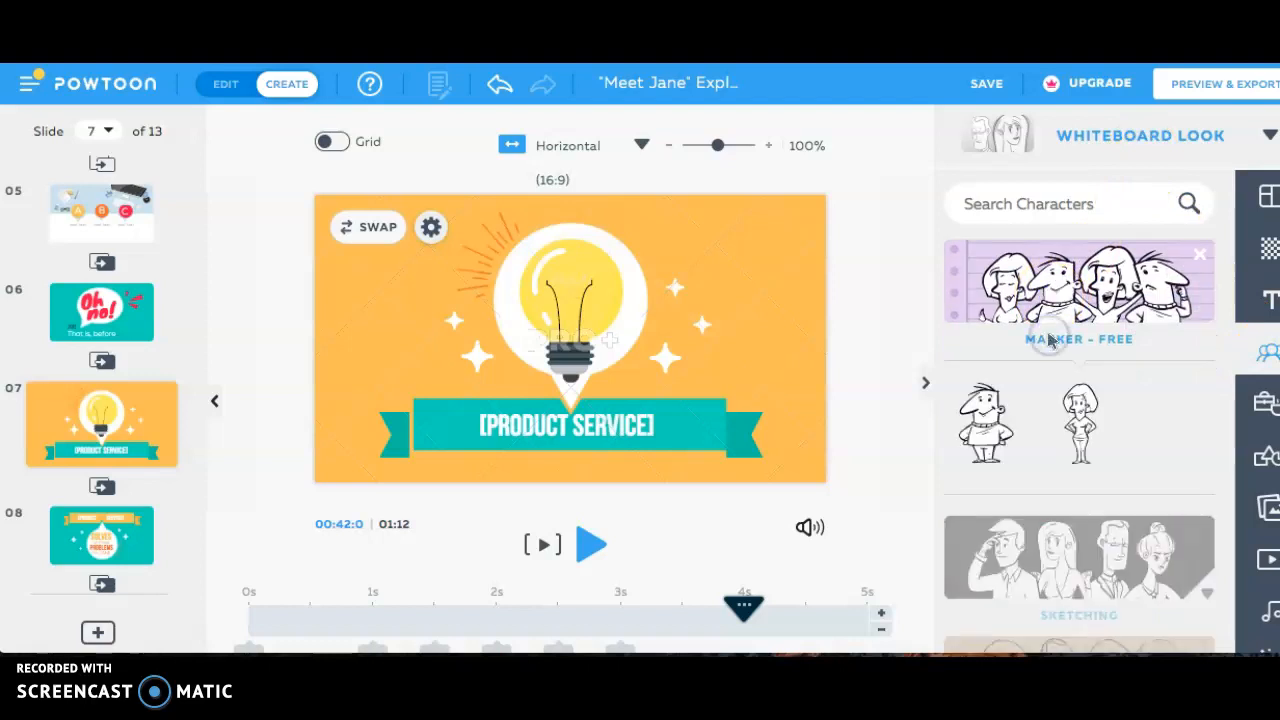
{"action": "left_click", "coordinate": [1062, 545]}
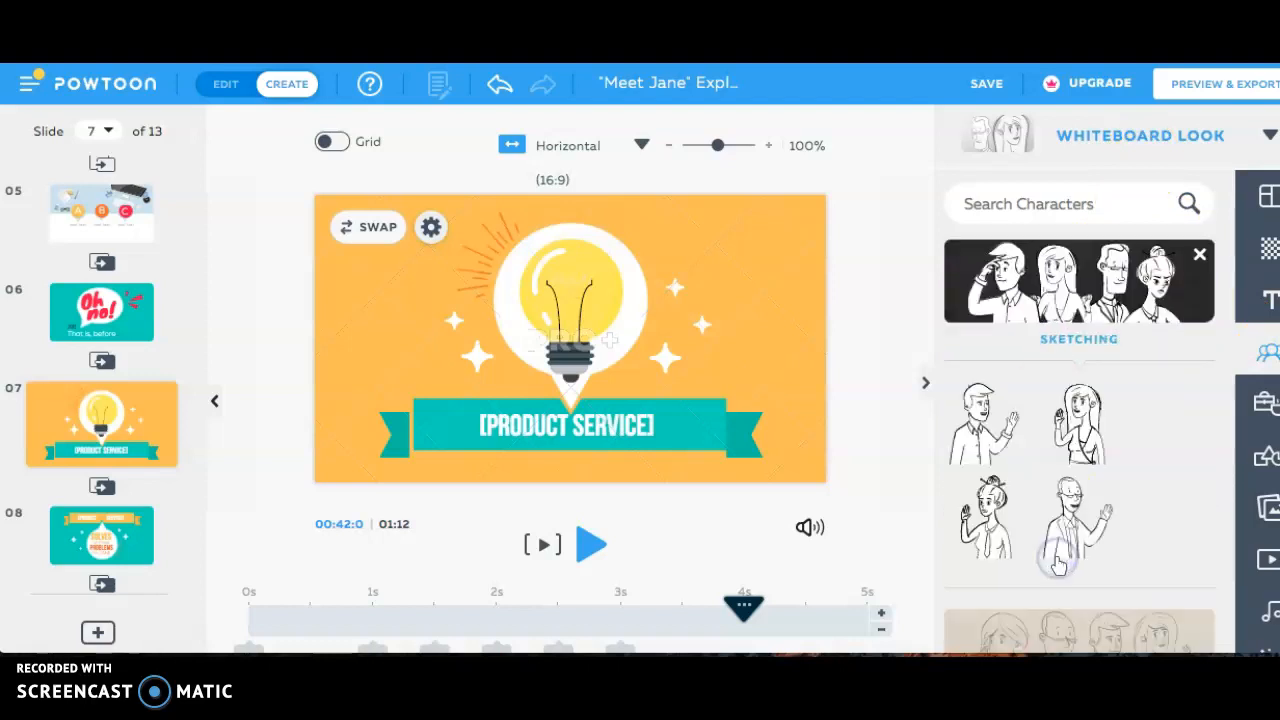
{"action": "mouse_move", "coordinate": [1060, 565]}
Step: Compare the Cartoon, Infographic and Real looks, choose the Cartoon look, and collapse its character library
{"action": "left_click", "coordinate": [1194, 136]}
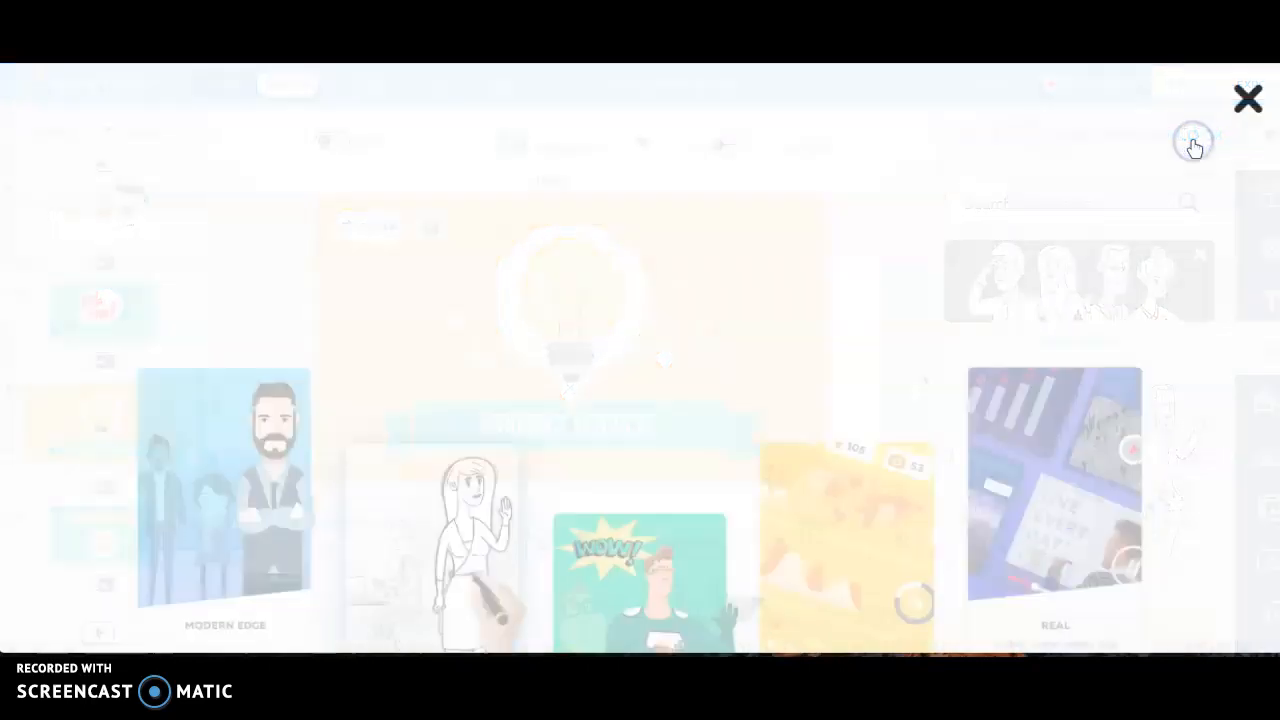
{"action": "mouse_move", "coordinate": [635, 292]}
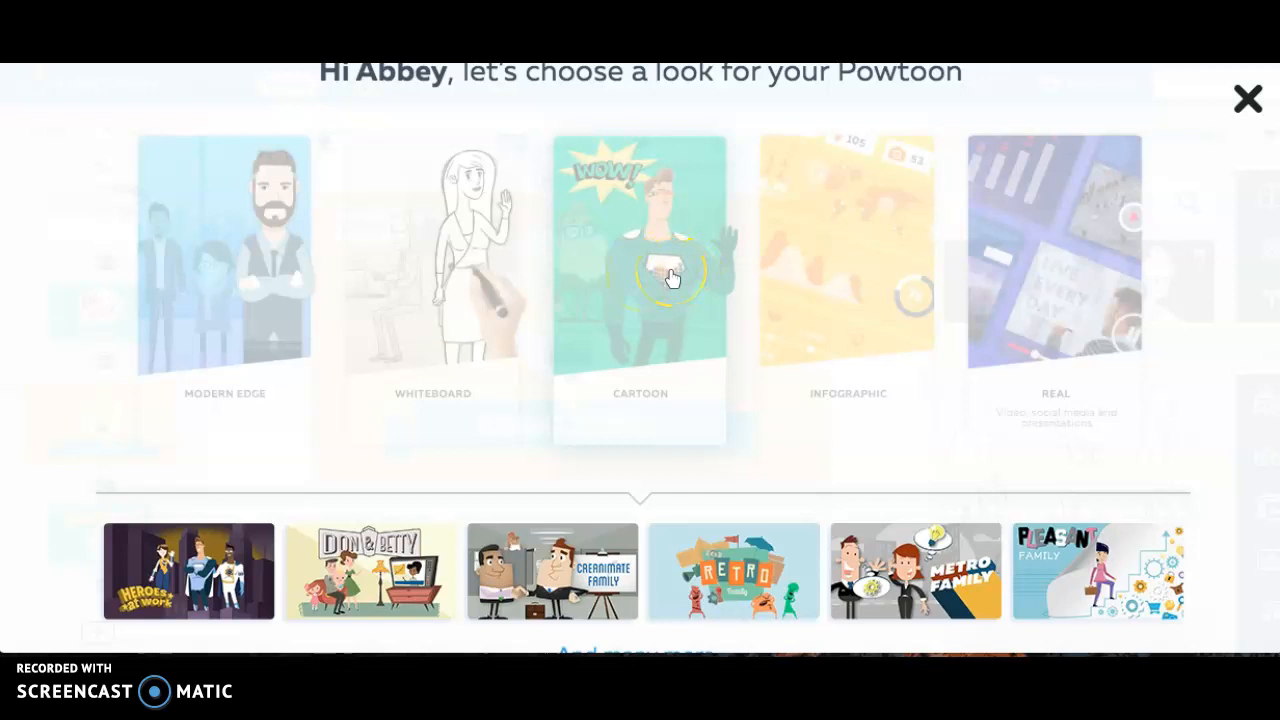
{"action": "mouse_move", "coordinate": [866, 289]}
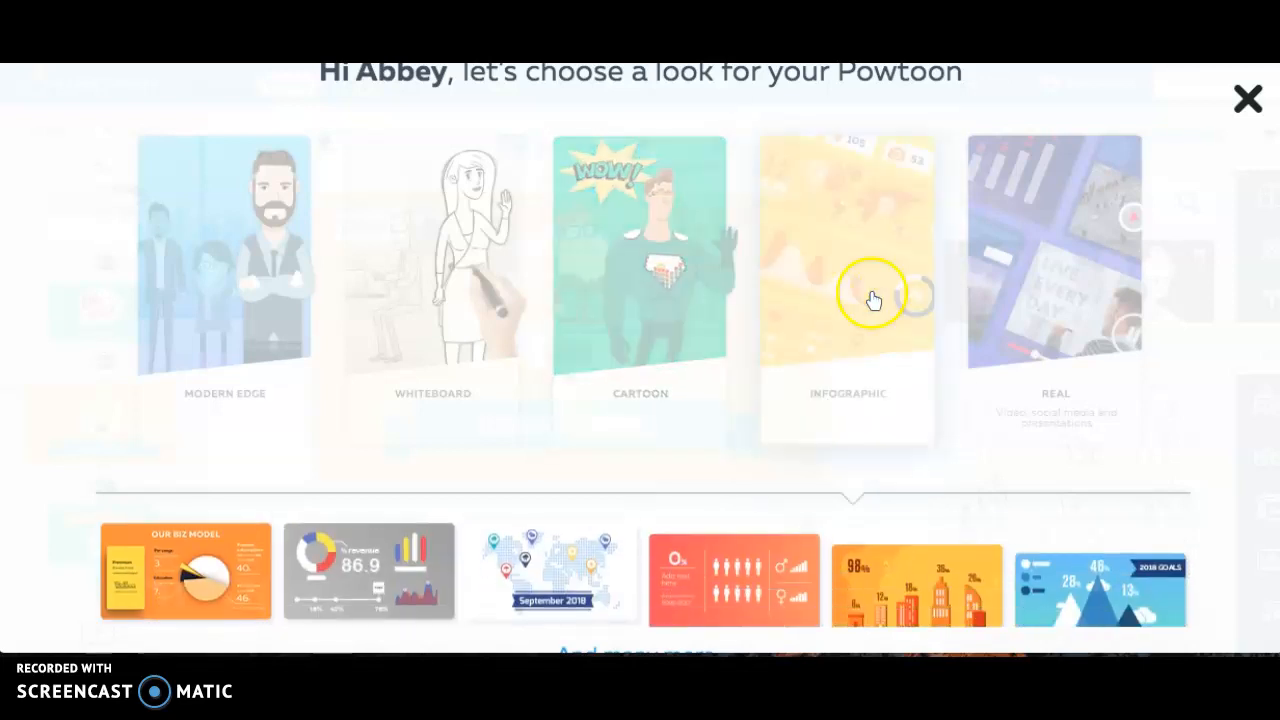
{"action": "left_click", "coordinate": [822, 440]}
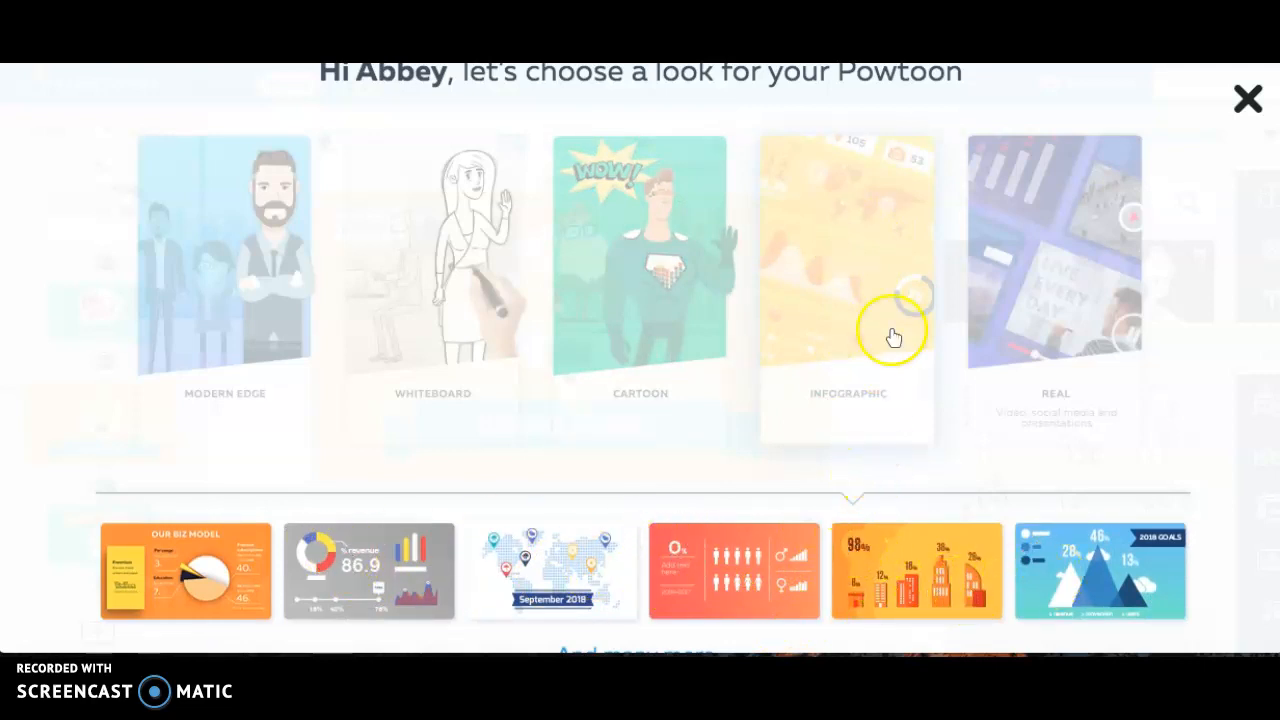
{"action": "mouse_move", "coordinate": [1029, 271]}
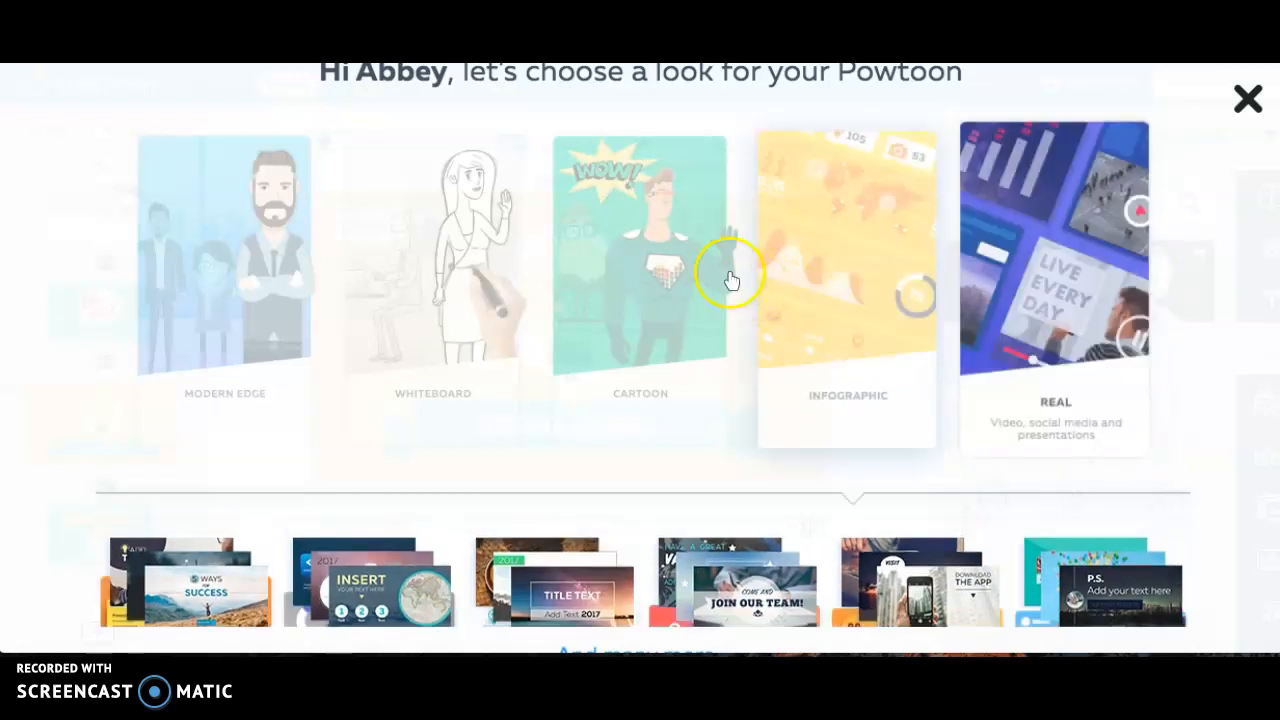
{"action": "left_click", "coordinate": [646, 288]}
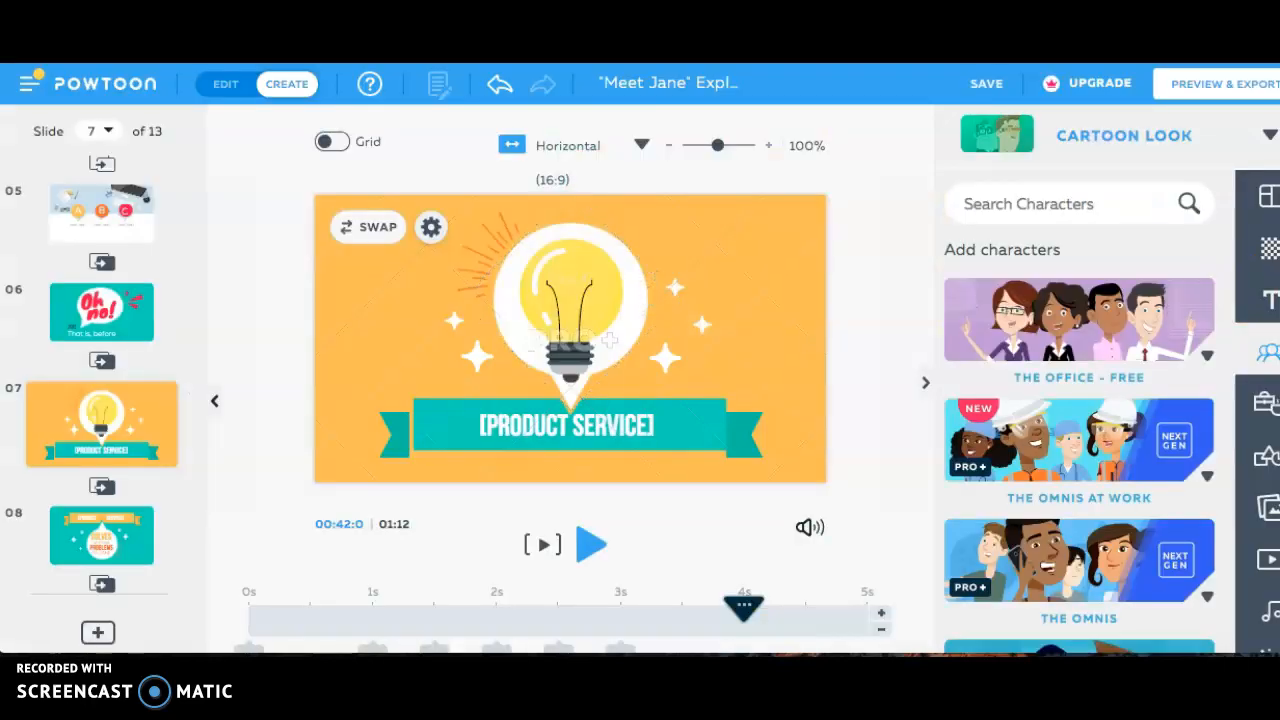
{"action": "left_click", "coordinate": [1264, 356]}
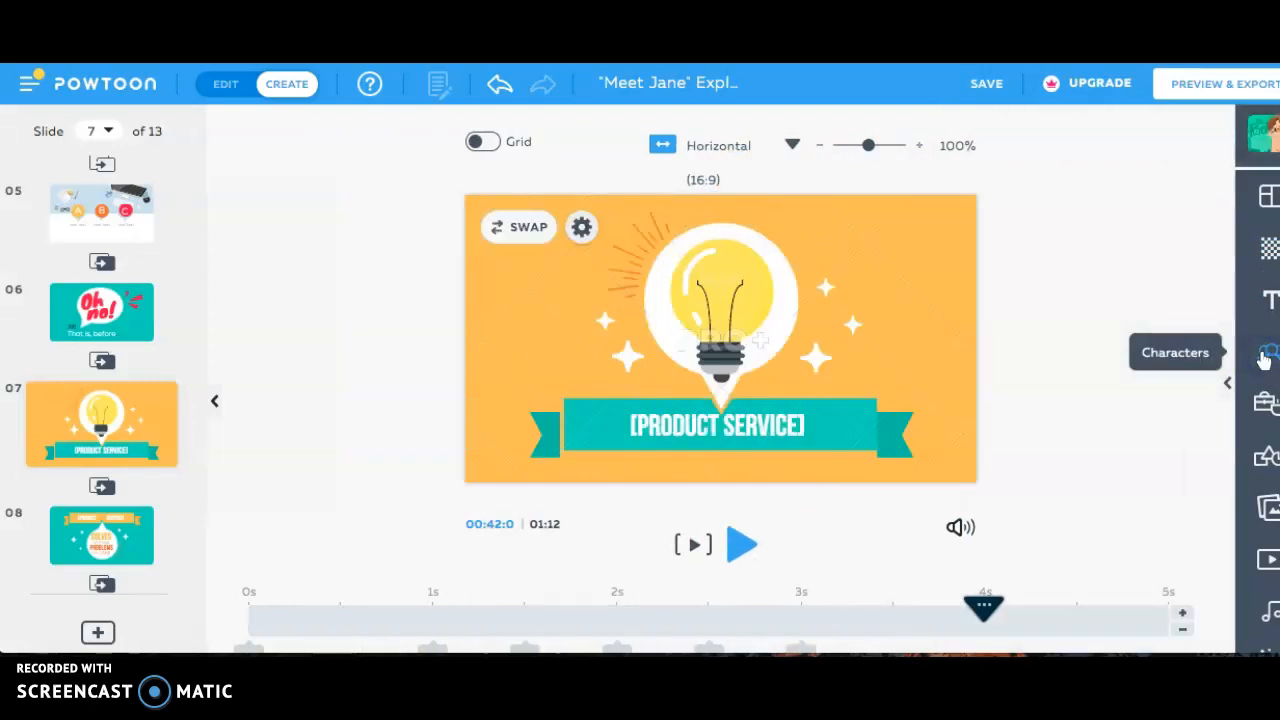
Step: Select the [PRODUCT SERVICE] text on slide 7 and save the project
{"action": "left_click", "coordinate": [690, 380]}
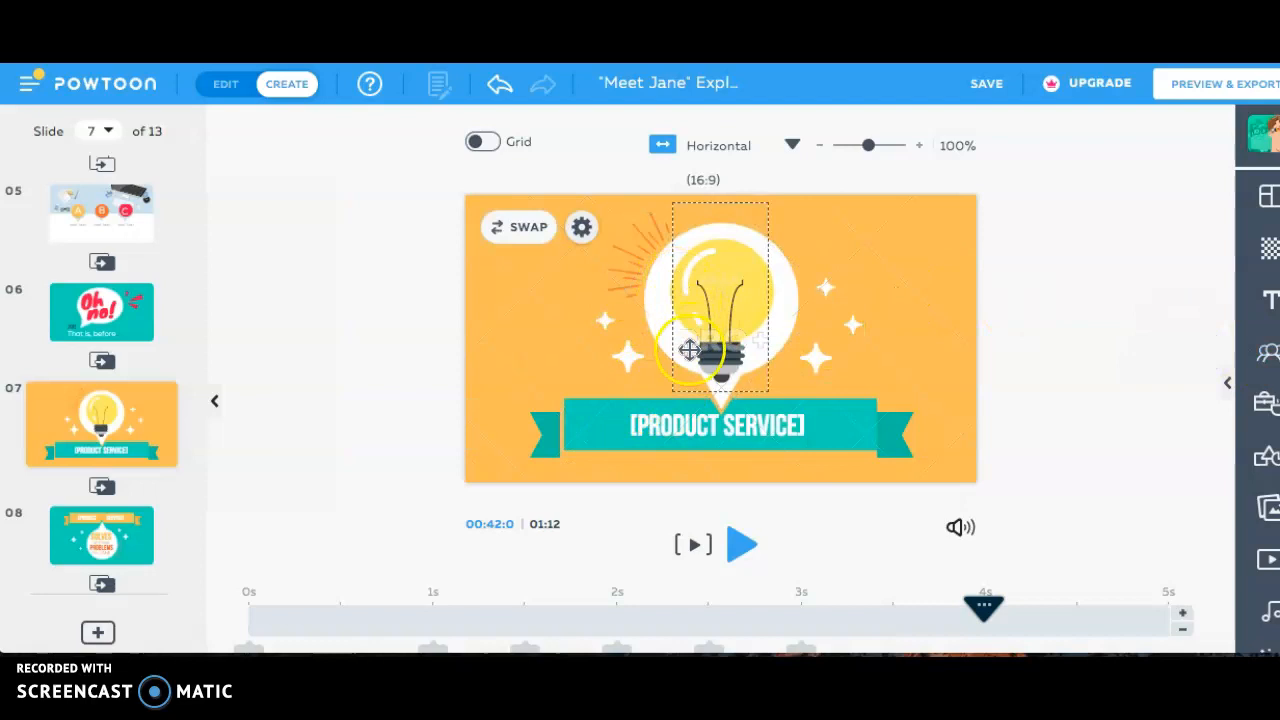
{"action": "left_click", "coordinate": [659, 418]}
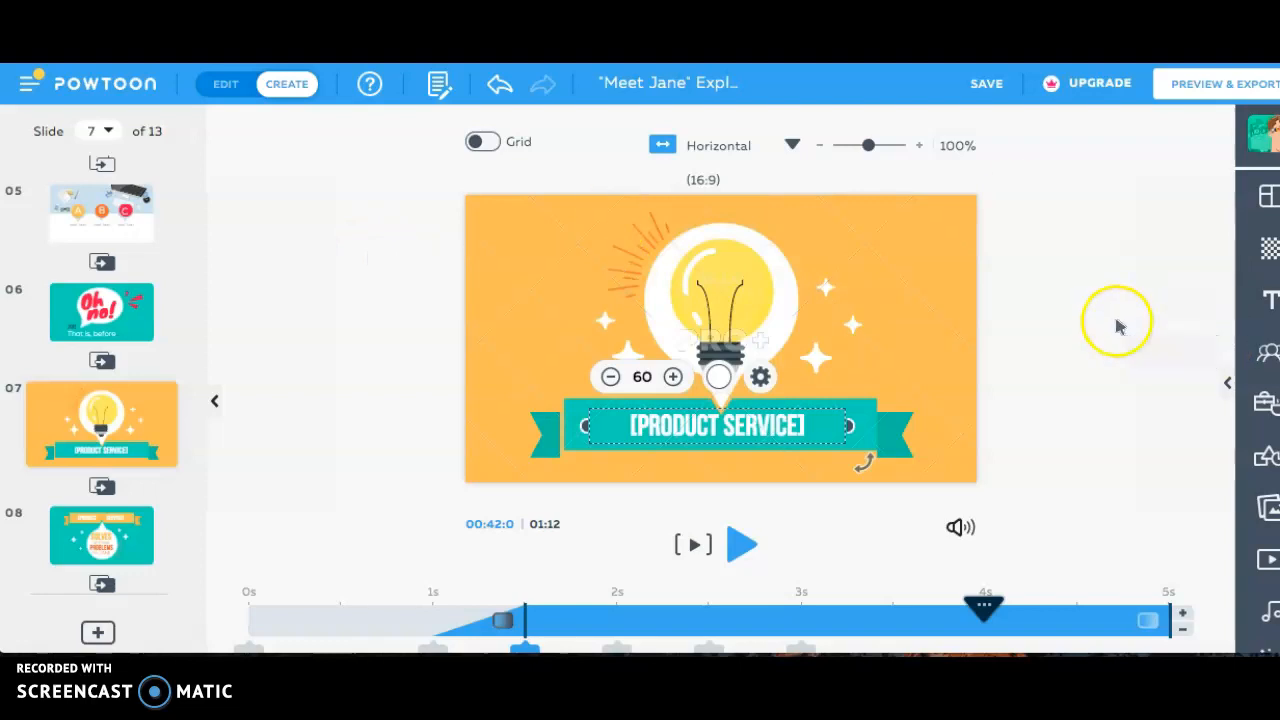
{"action": "left_click", "coordinate": [987, 92]}
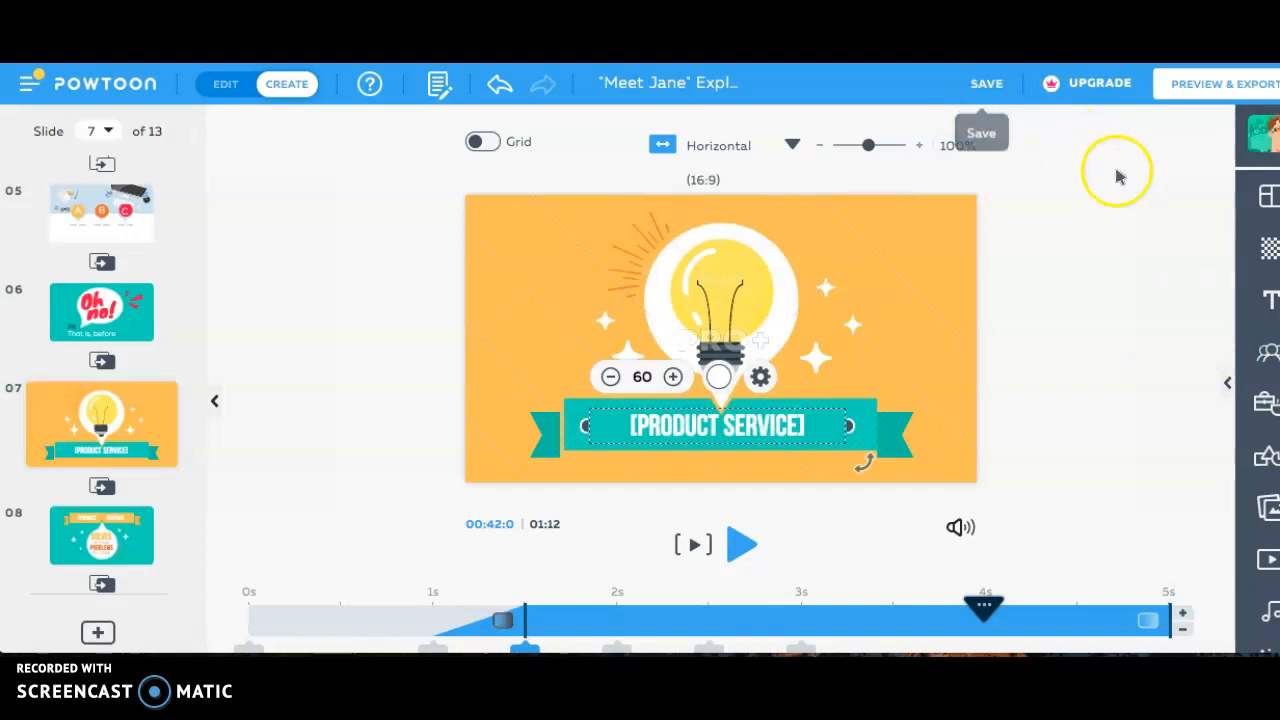
Step: Preview the whole Powtoon, try Slideshow mode, return to Movie mode, and close the preview
{"action": "left_click", "coordinate": [1212, 86]}
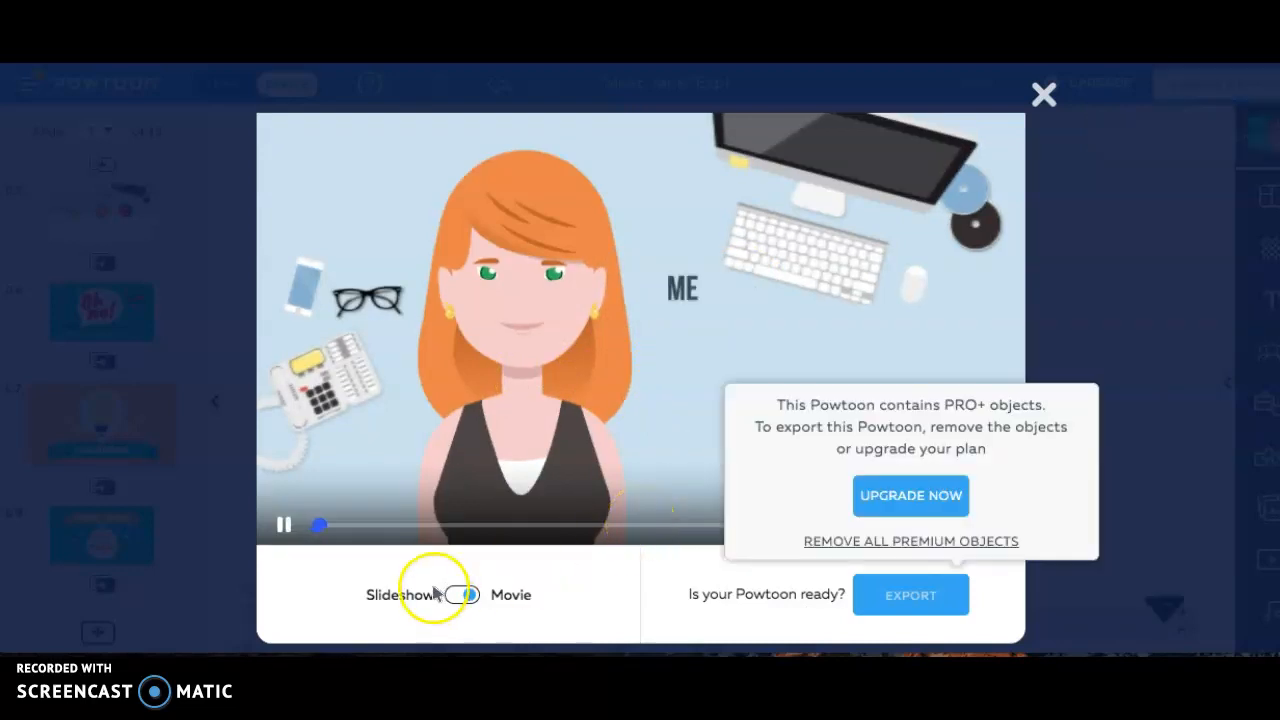
{"action": "left_click", "coordinate": [284, 524]}
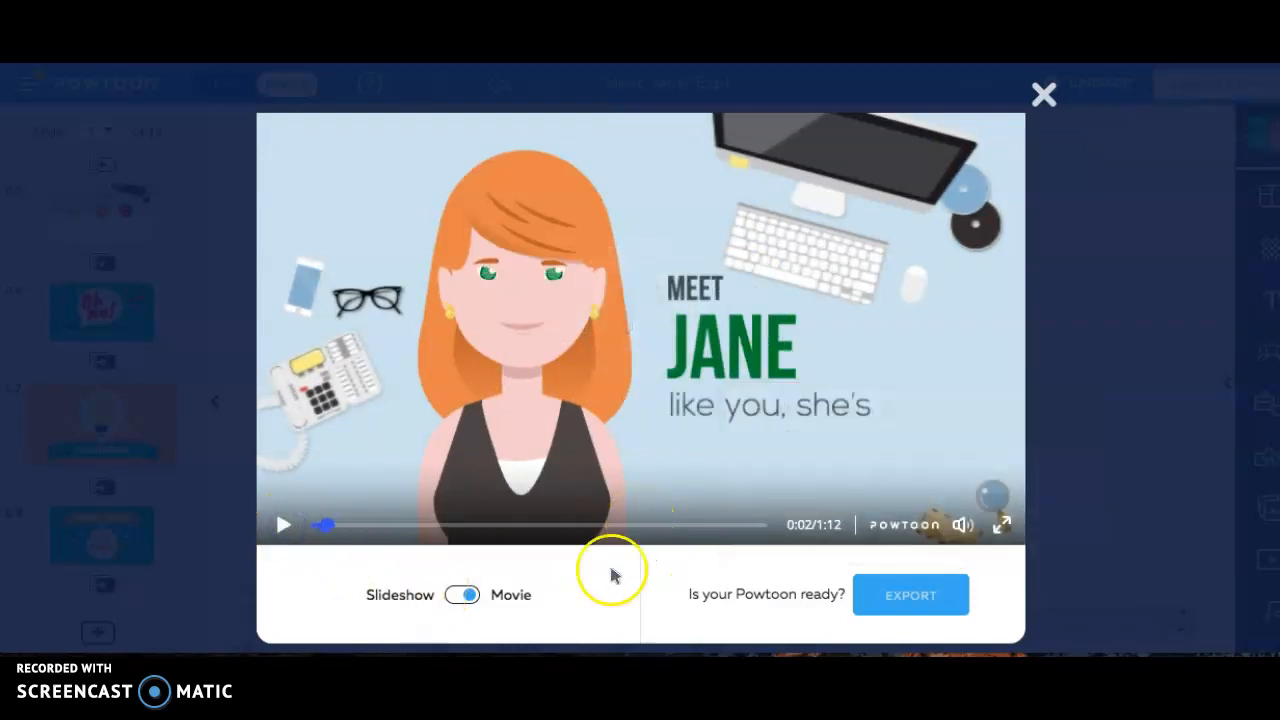
{"action": "left_click", "coordinate": [455, 597]}
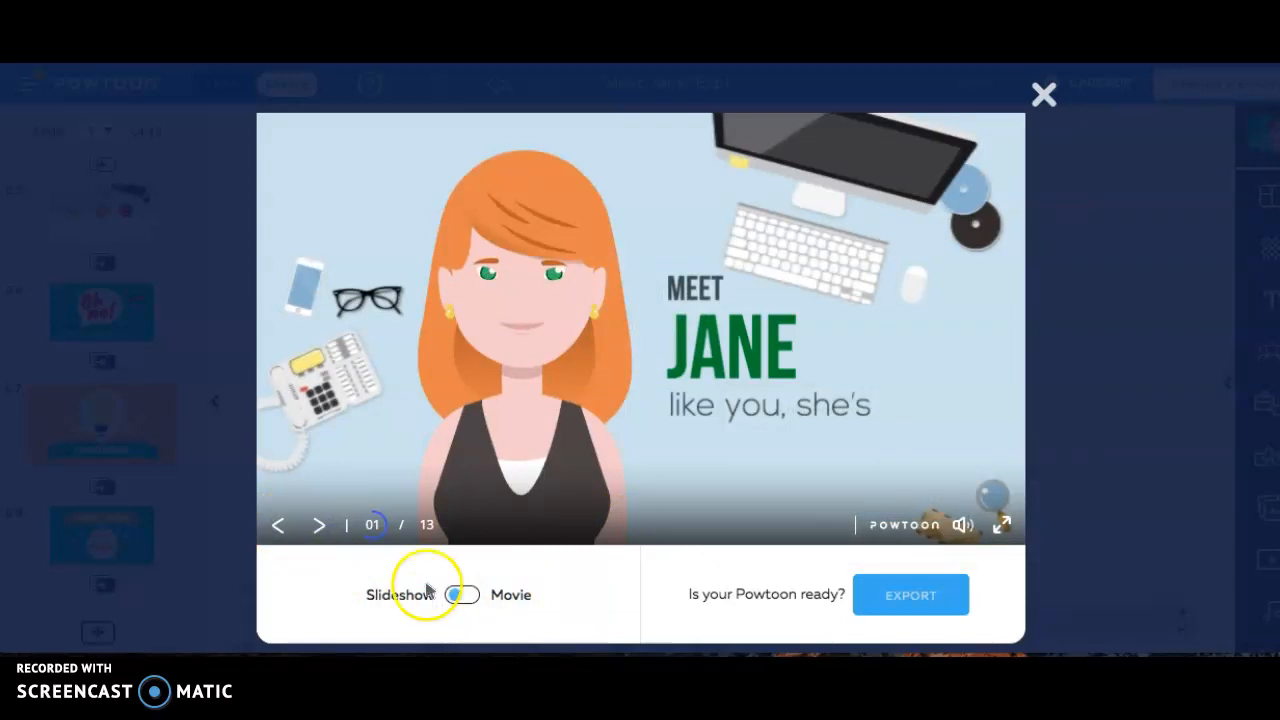
{"action": "left_click", "coordinate": [321, 526]}
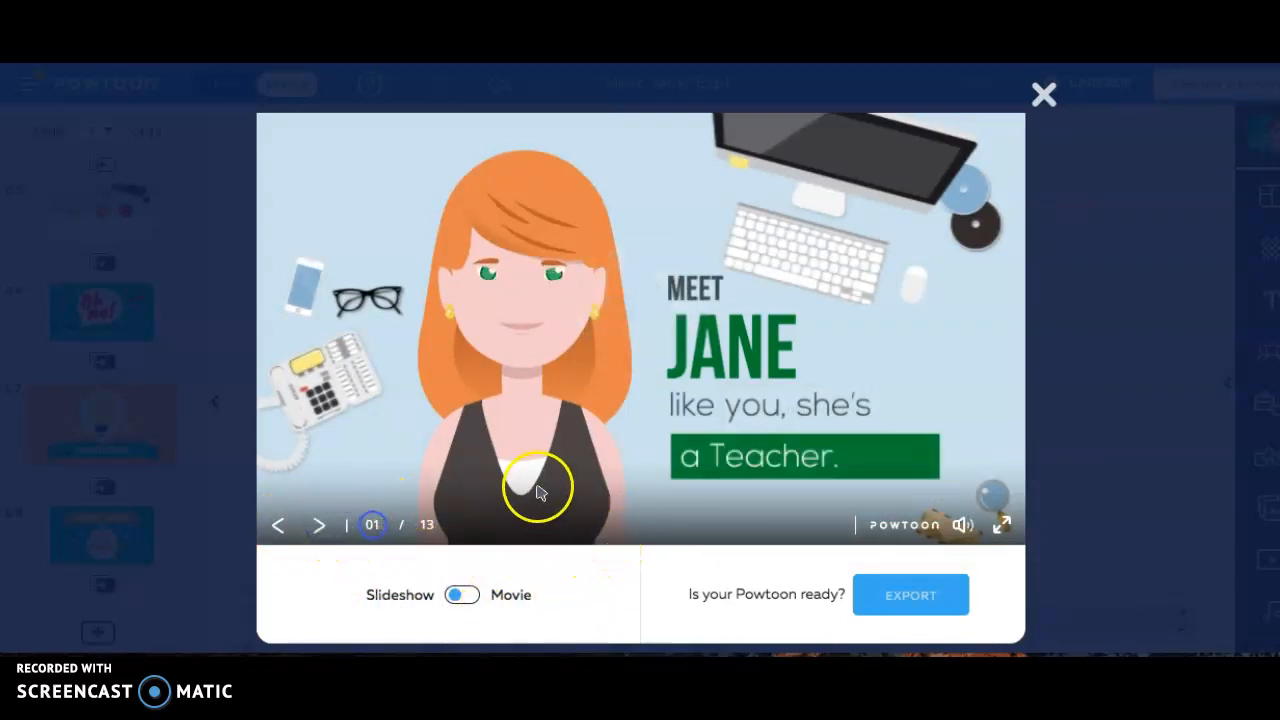
{"action": "left_click", "coordinate": [466, 596]}
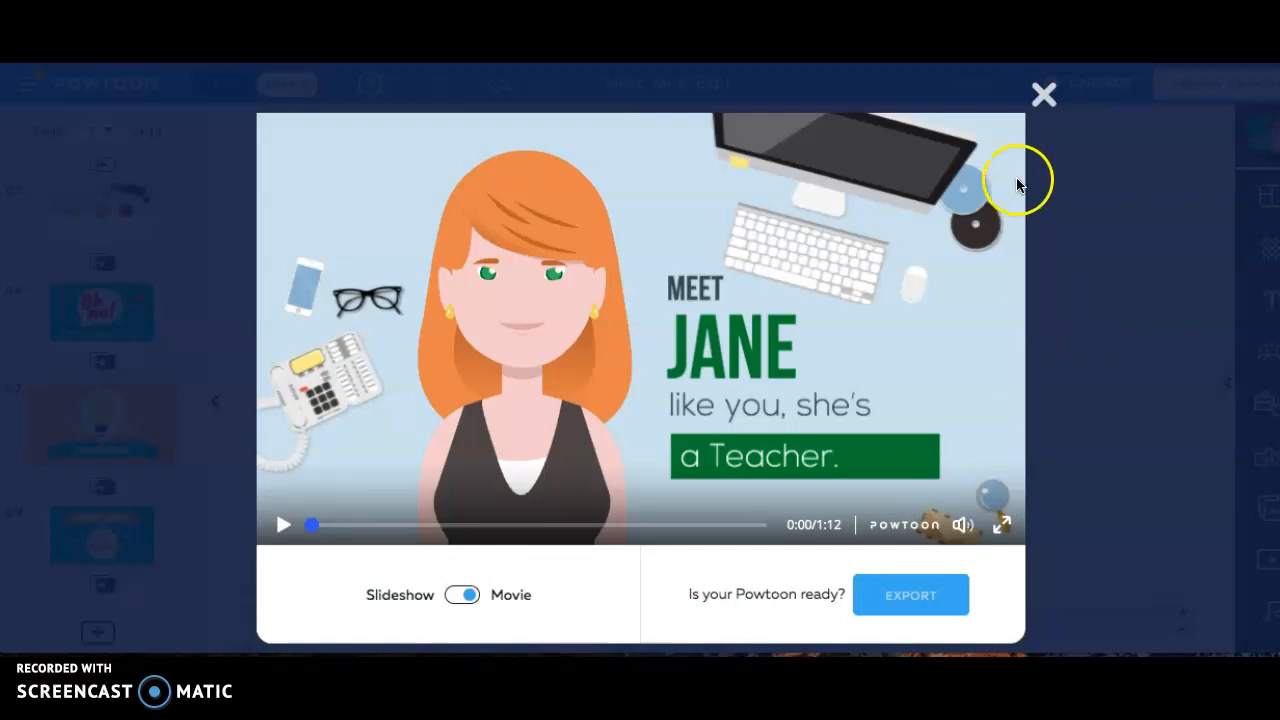
{"action": "left_click", "coordinate": [1043, 95]}
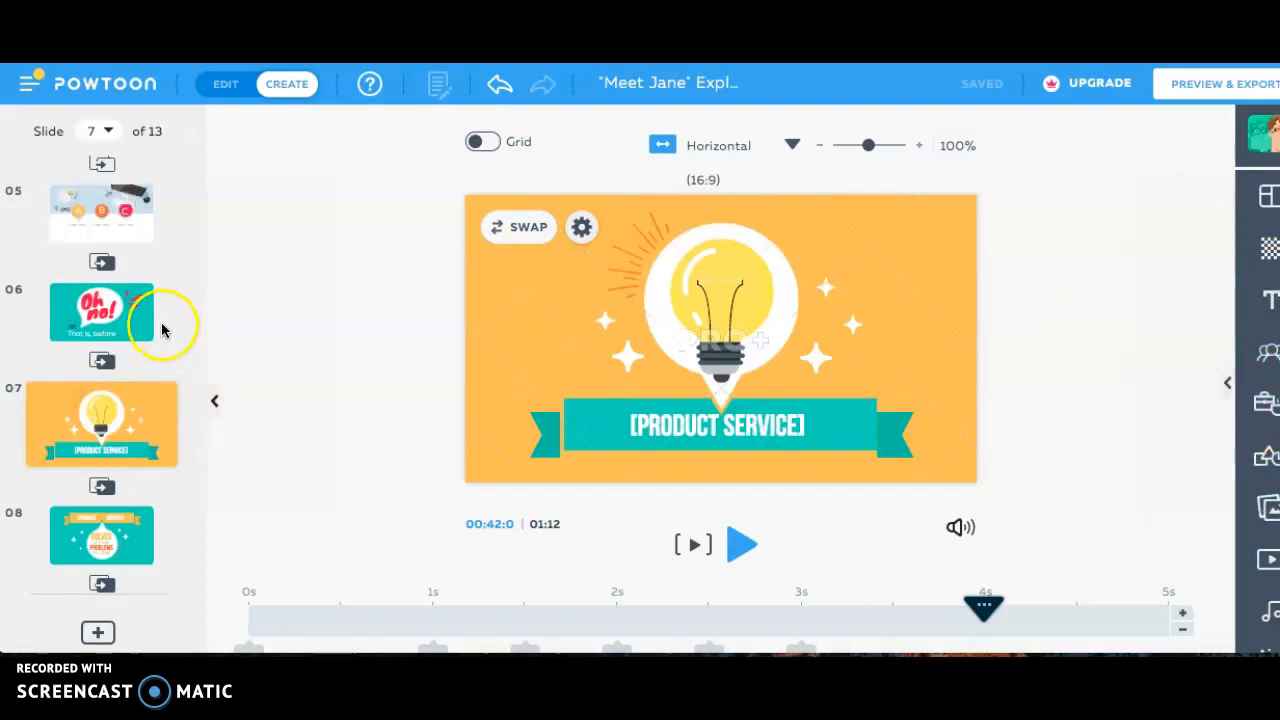
{"action": "mouse_move", "coordinate": [120, 423]}
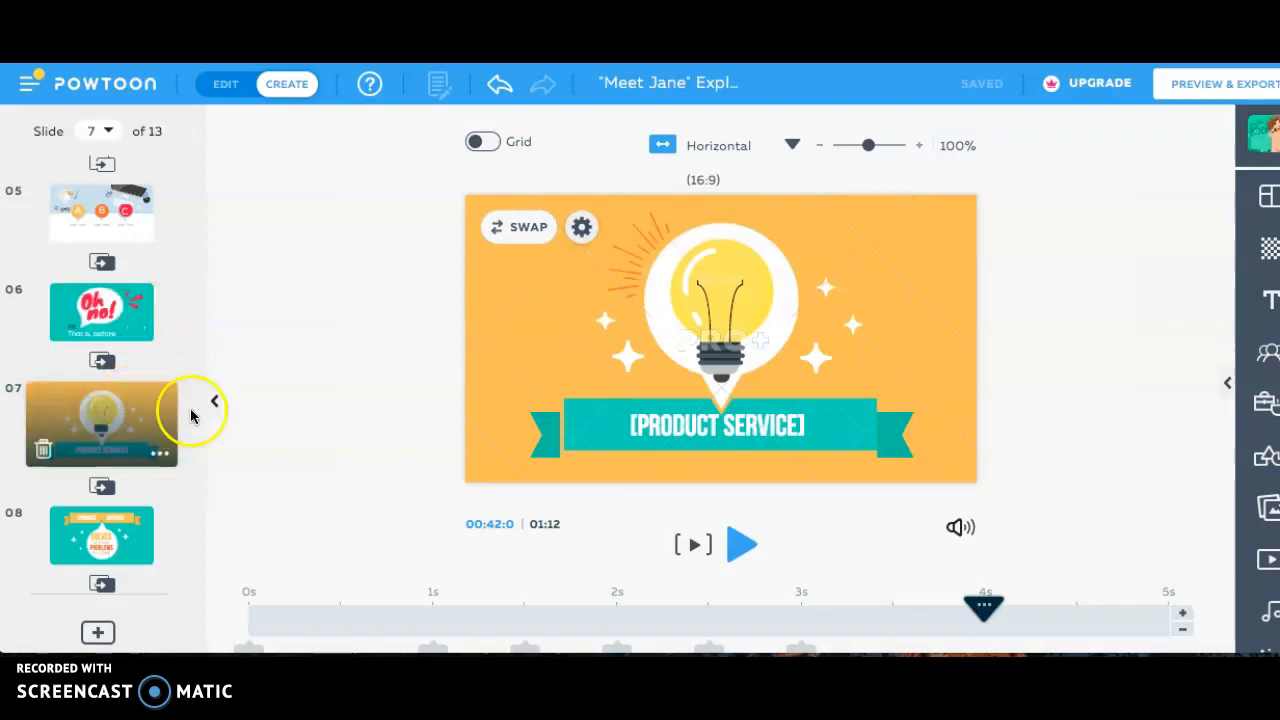
{"action": "scroll", "coordinate": [140, 316], "scroll_direction": "up", "scroll_amount": 4}
{"action": "scroll", "coordinate": [140, 316], "scroll_direction": "up", "scroll_amount": 1}
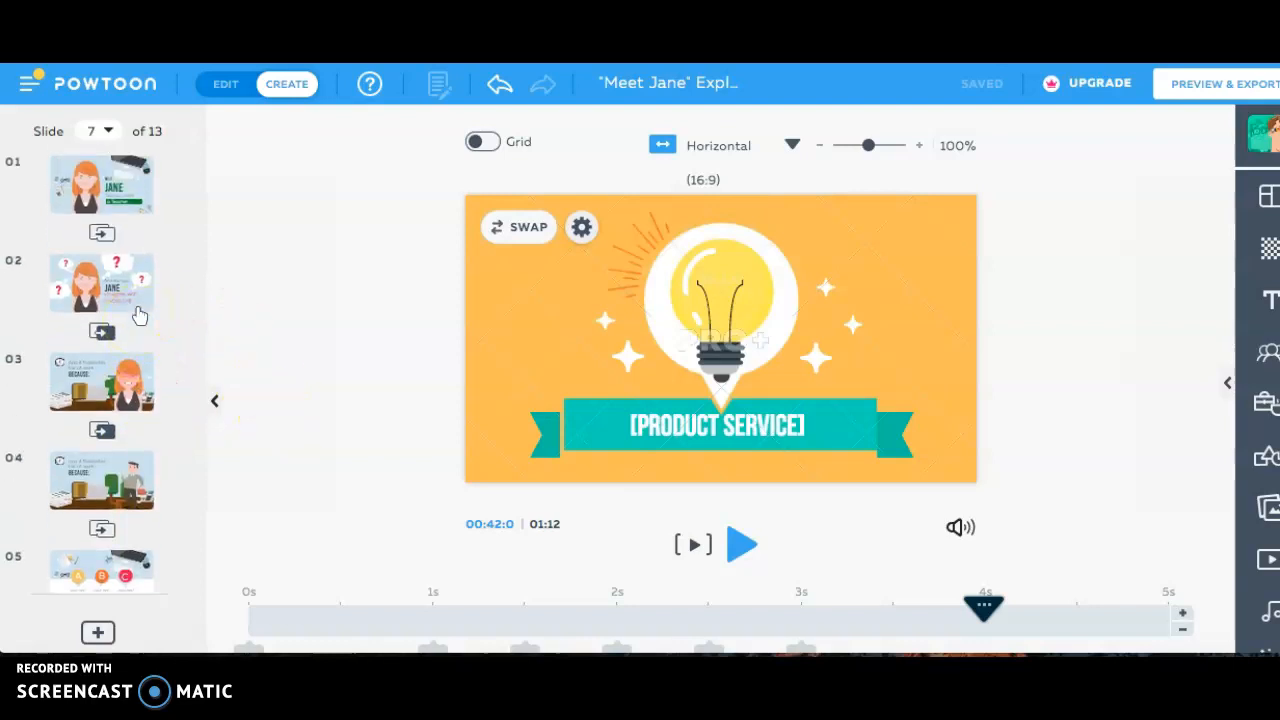